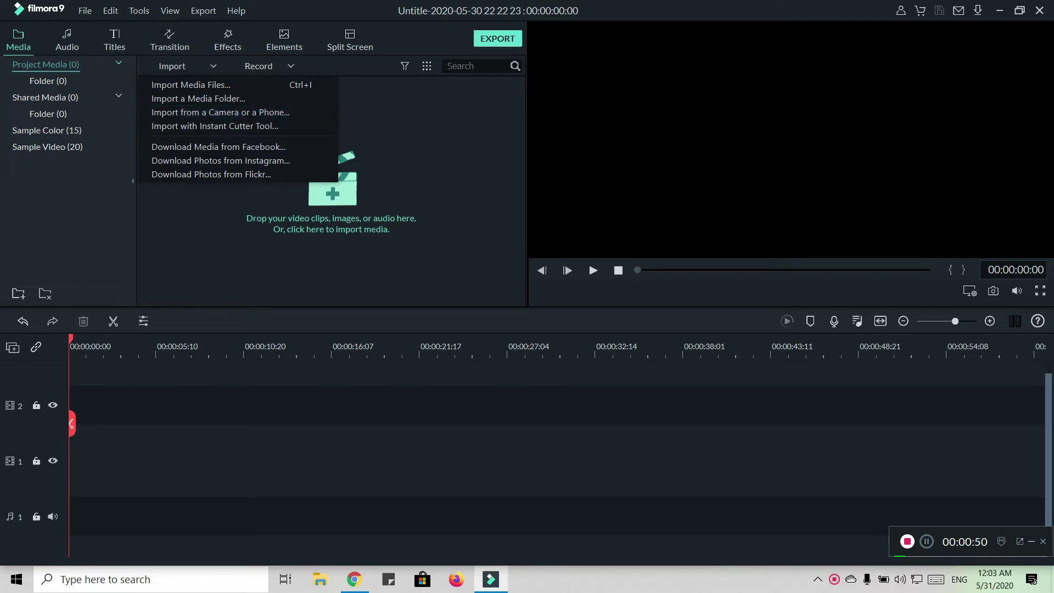
{"action": "key", "text": "Escape"}
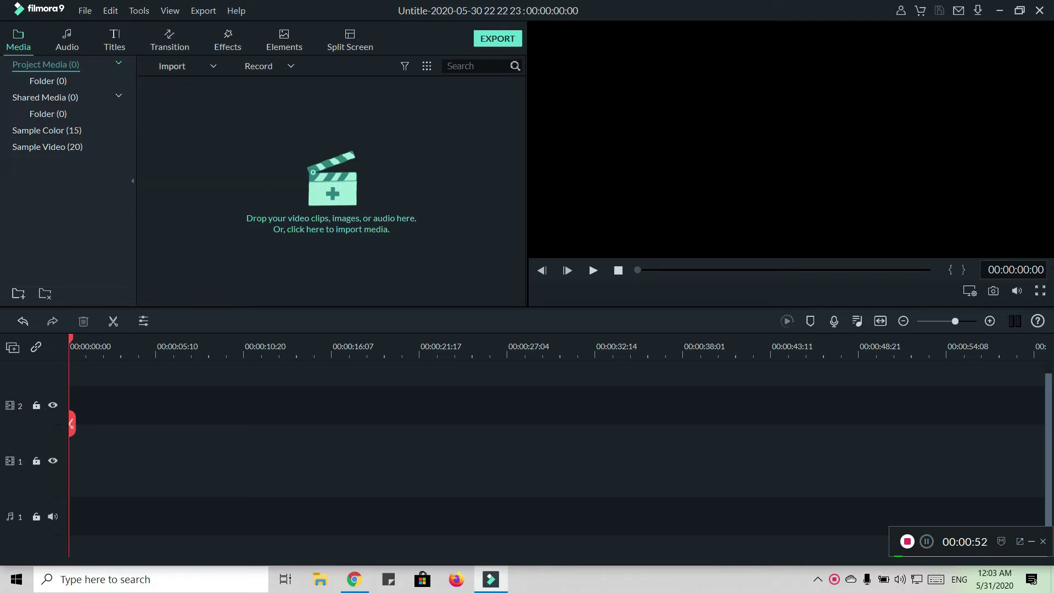
{"action": "left_click", "coordinate": [84, 10]}
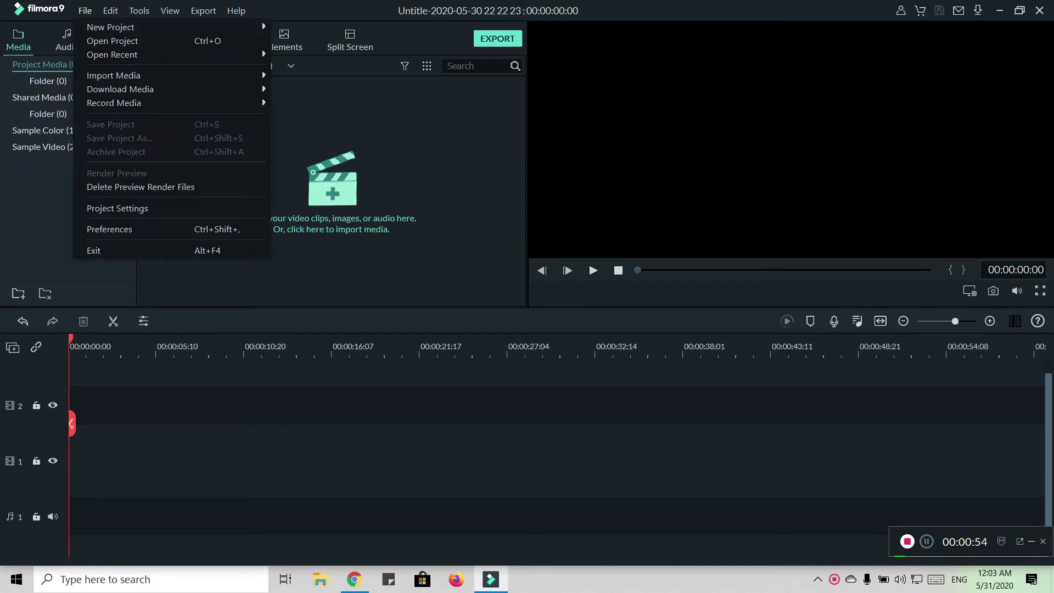
{"action": "mouse_move", "coordinate": [112, 54]}
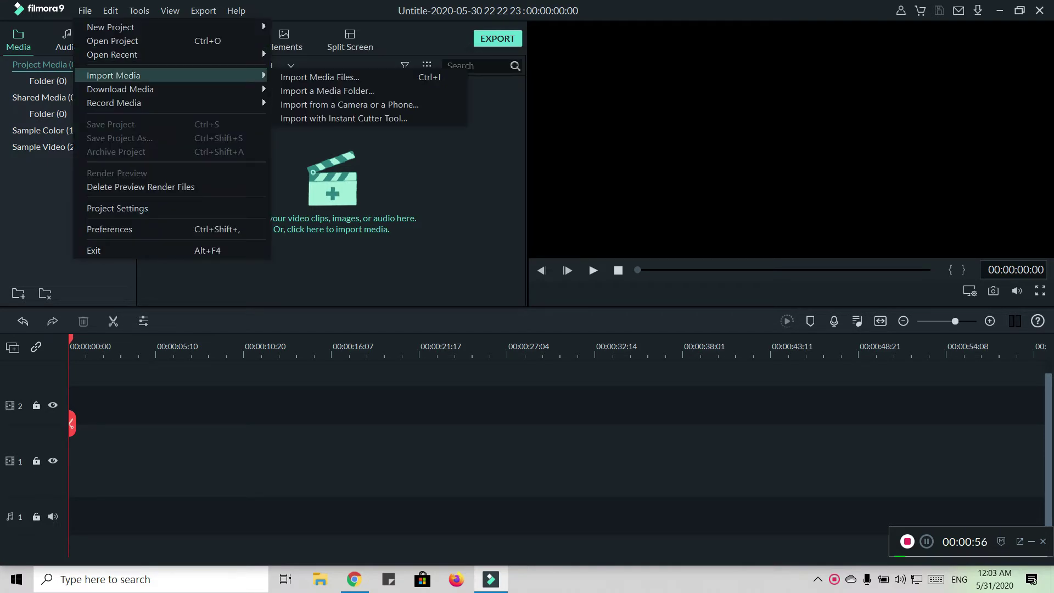
{"action": "key", "text": "Escape"}
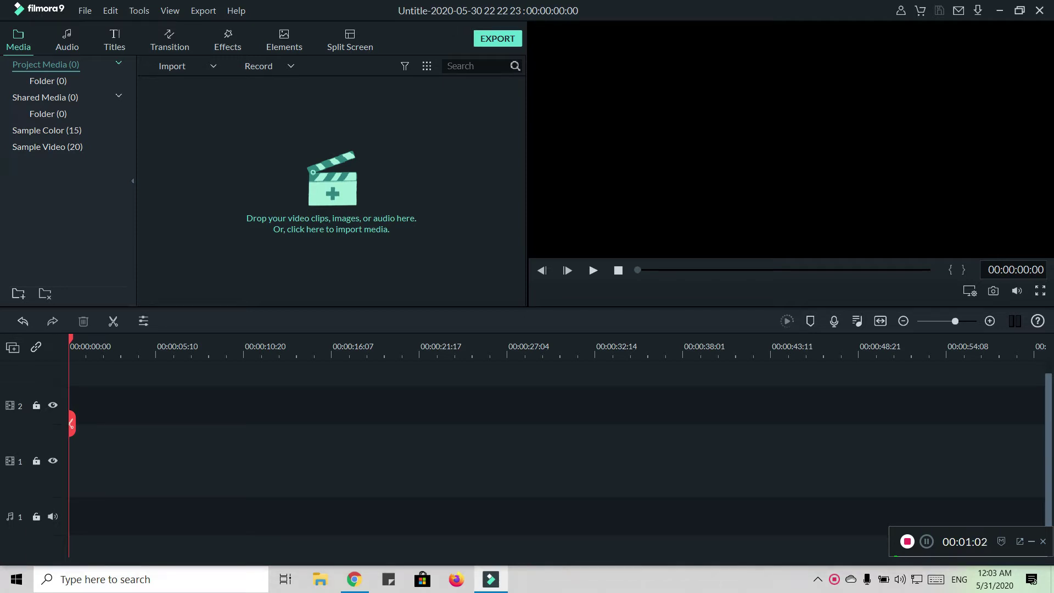
Import the WIN_20200520_15_52_22_Pro video from the USB drive's video folder and place it on video track 1 at about 00:00:01:22
{"action": "key", "text": "ctrl+i"}
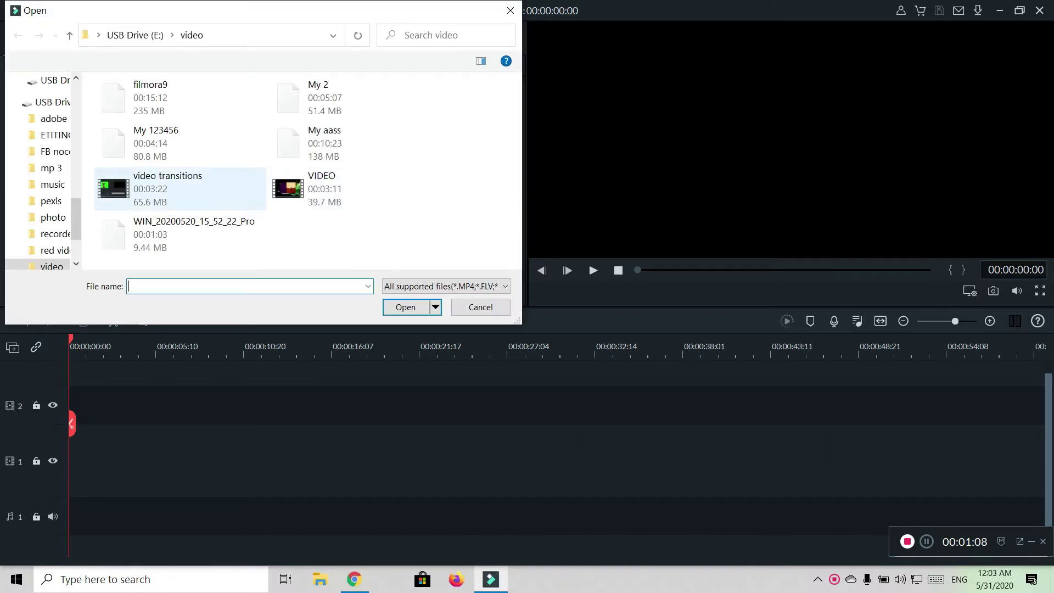
{"action": "left_click", "coordinate": [180, 234]}
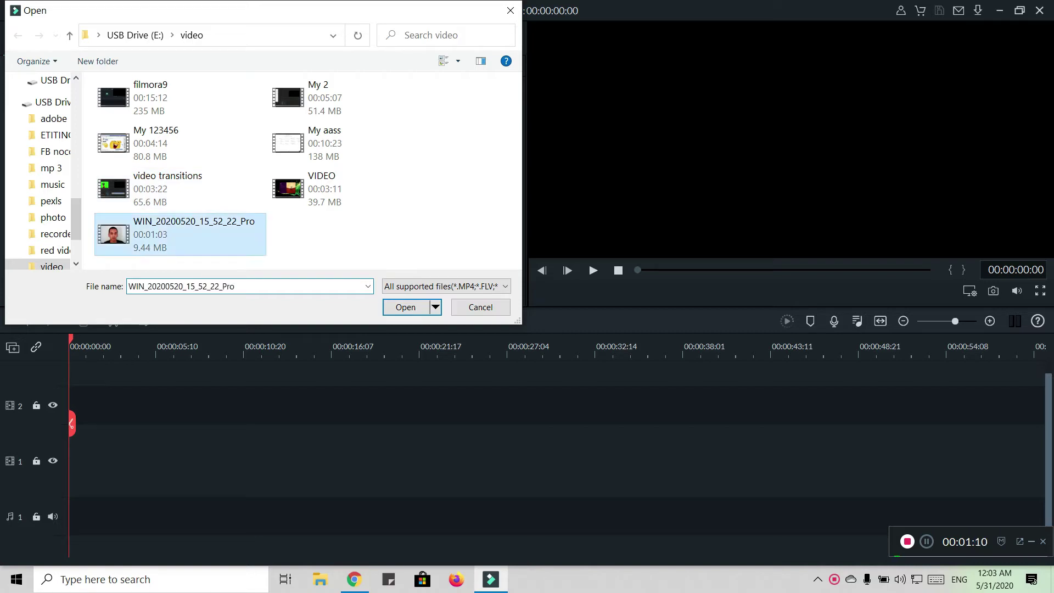
{"action": "key", "text": "Return"}
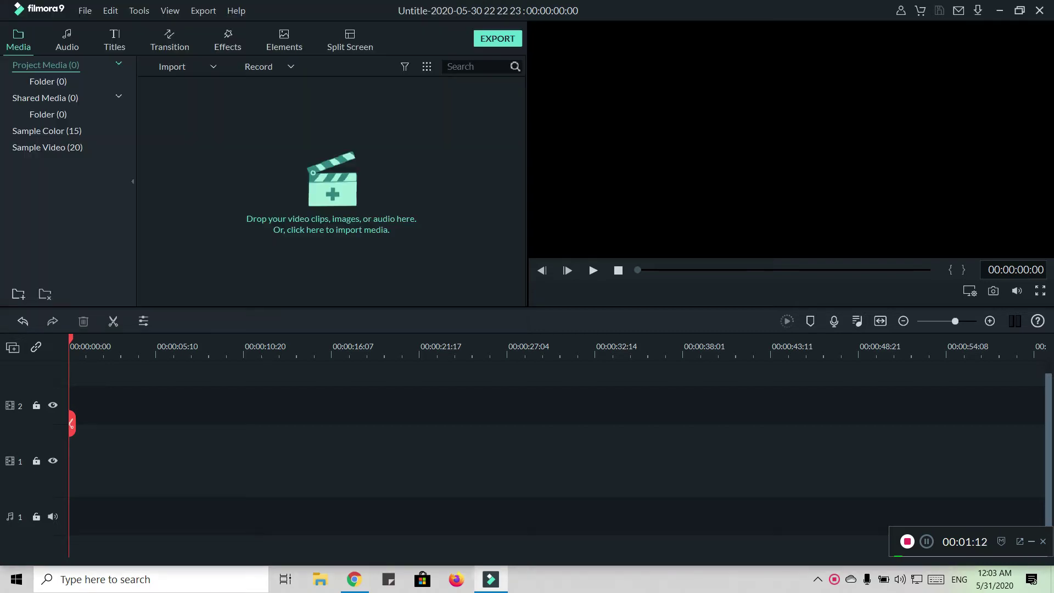
{"action": "mouse_move", "coordinate": [201, 121]}
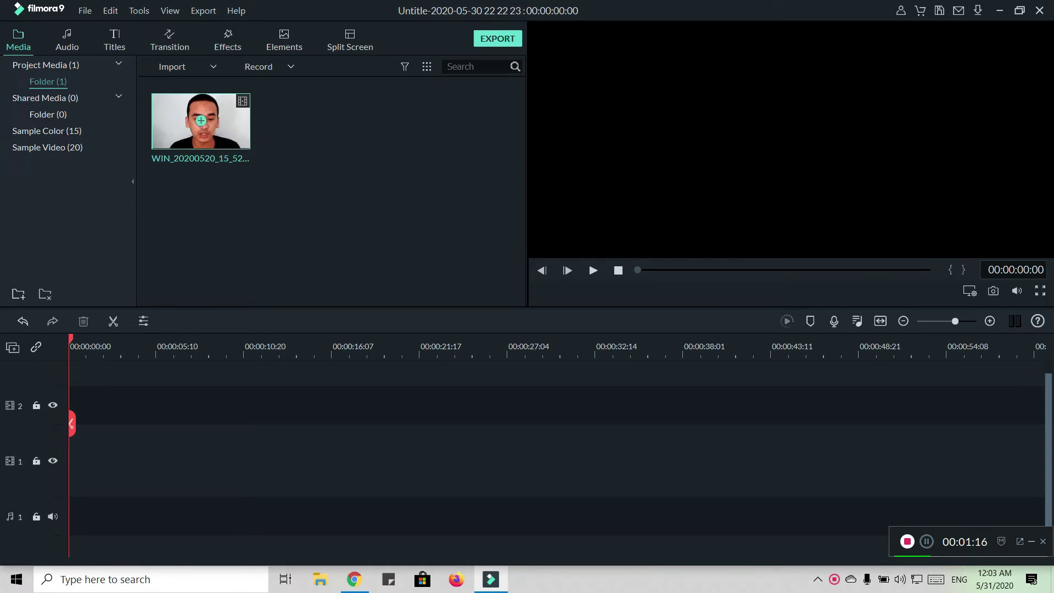
{"action": "left_click", "coordinate": [201, 120]}
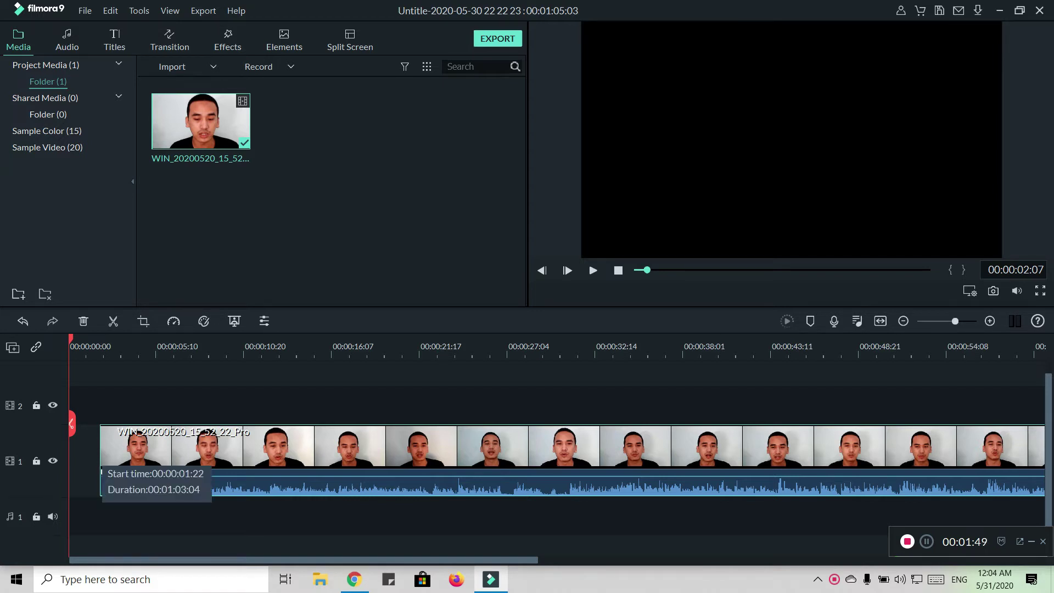
Trim about 17 seconds off the beginning of the clip on video track 1
{"action": "left_click_drag", "start_coordinate": [102, 469], "coordinate": [172, 465]}
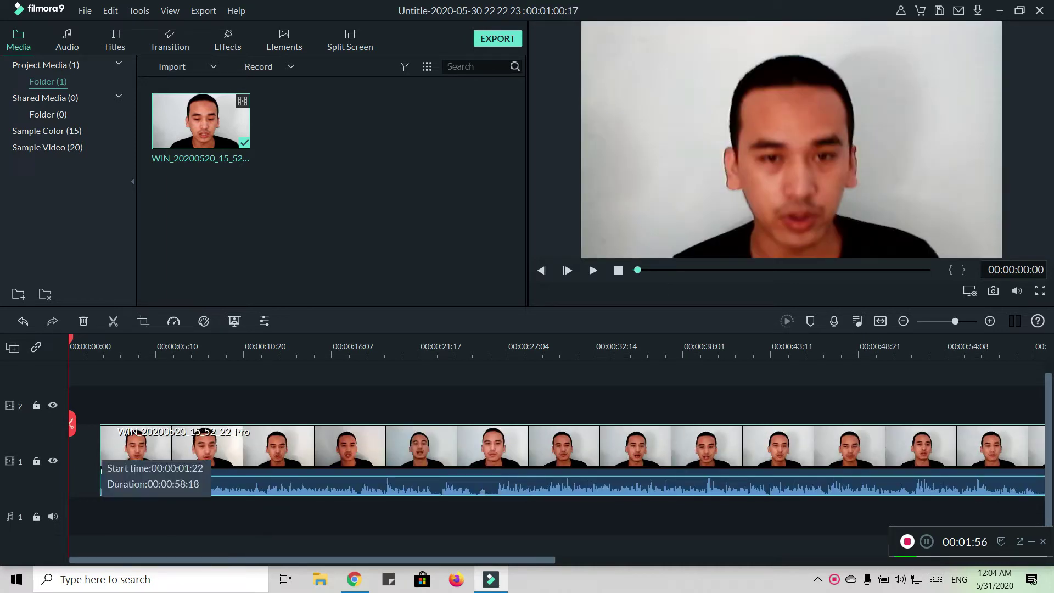
{"action": "left_click_drag", "start_coordinate": [101, 466], "coordinate": [253, 472]}
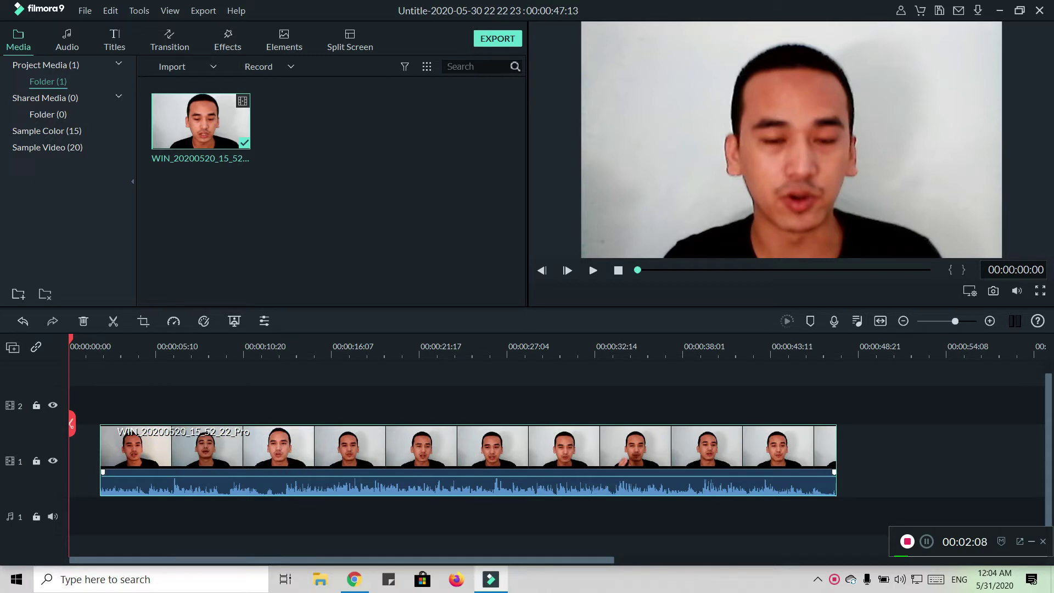
Split the clip on video track 1 at 00:00:19:17
{"action": "left_click", "coordinate": [366, 346]}
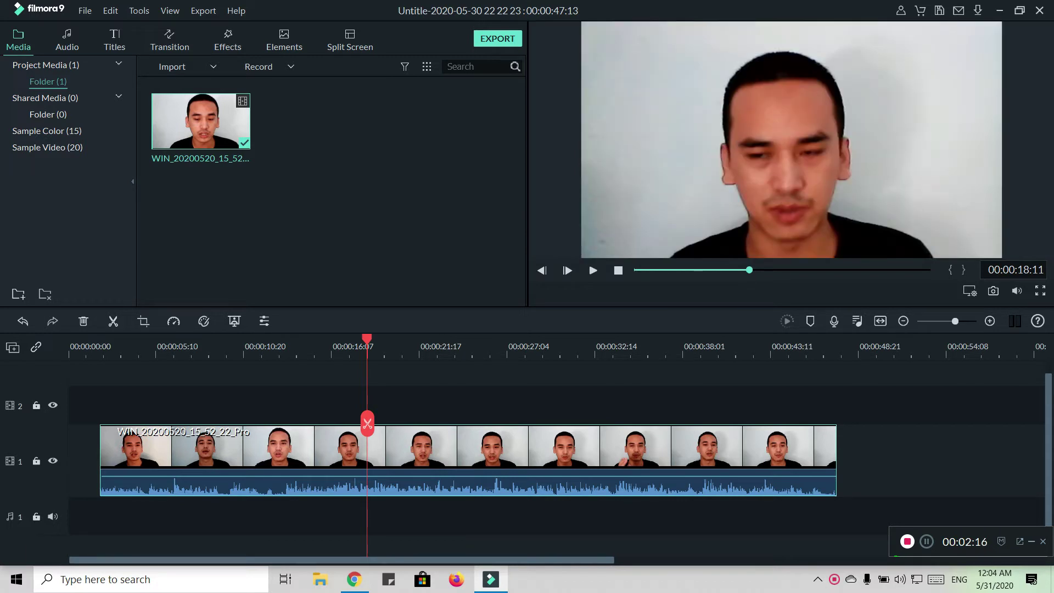
{"action": "left_click", "coordinate": [386, 346]}
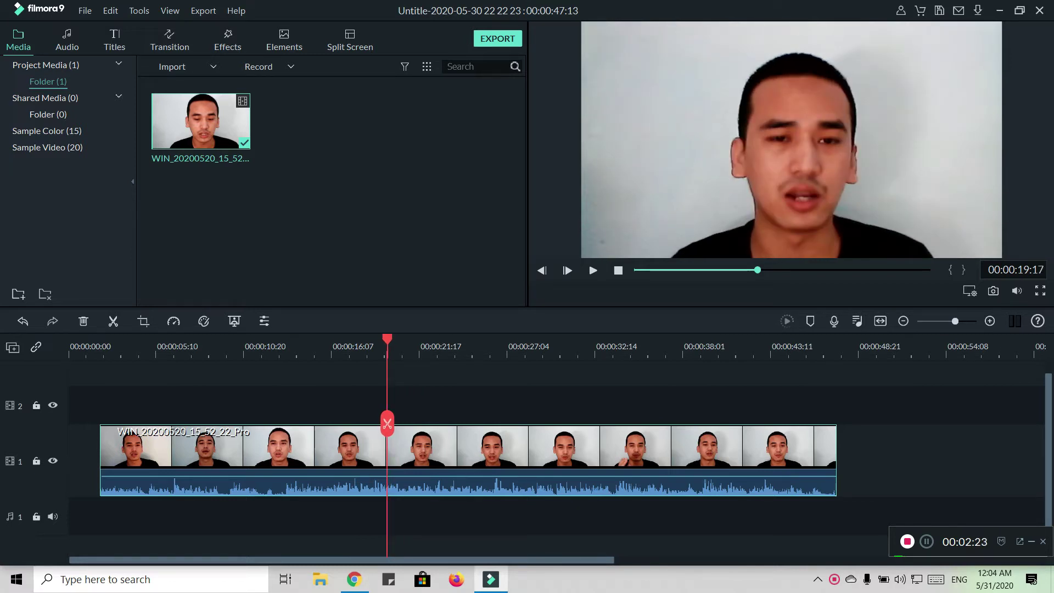
{"action": "left_click", "coordinate": [387, 422]}
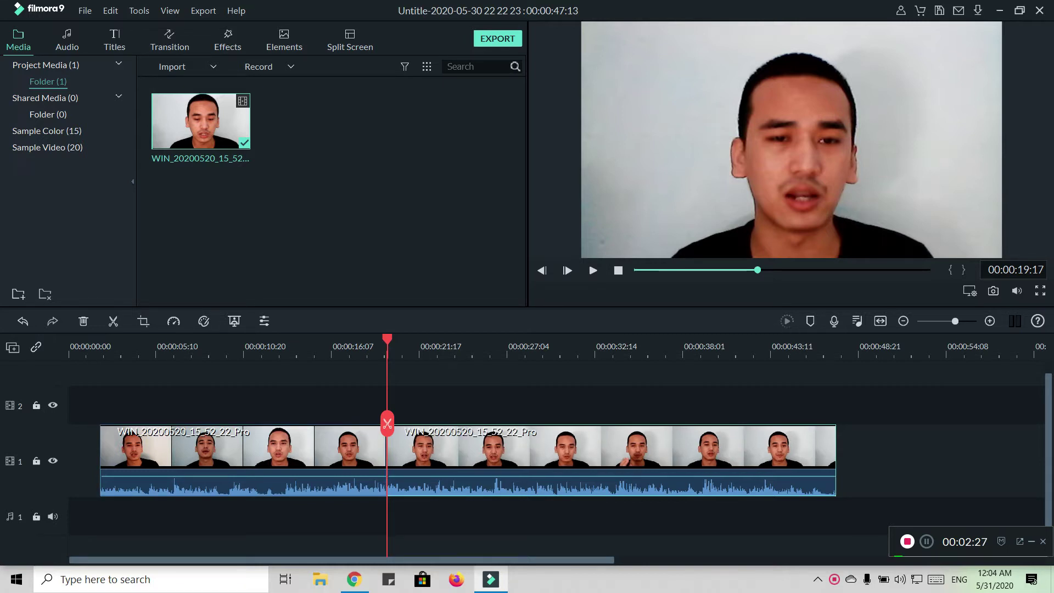
Split the second segment of the clip on video track 1 at 00:00:31:15
{"action": "key", "text": "ctrl+equal"}
{"action": "key", "text": "ctrl+equal"}
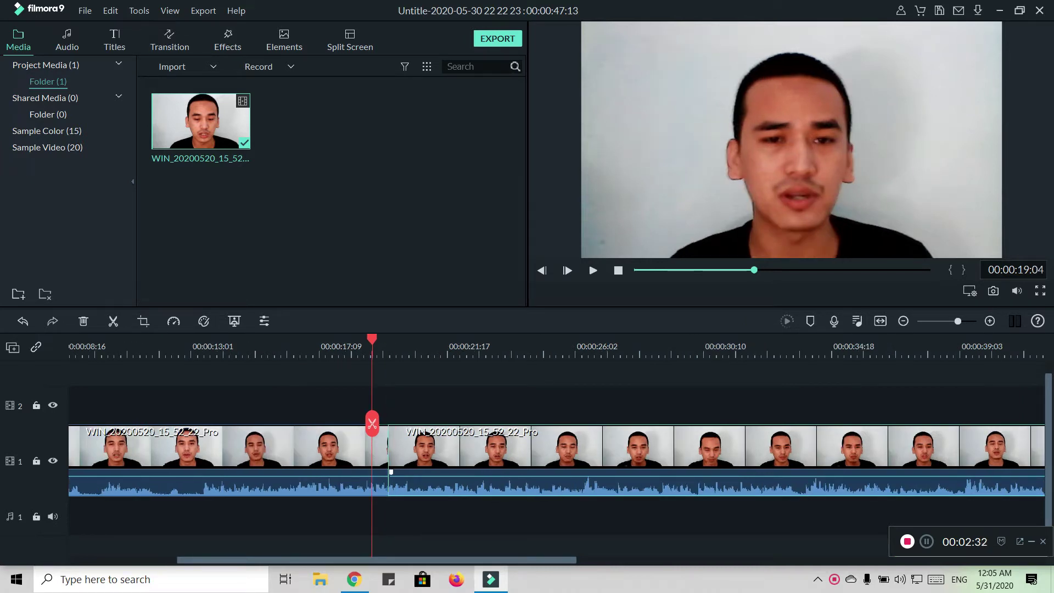
{"action": "key", "text": "ctrl+minus"}
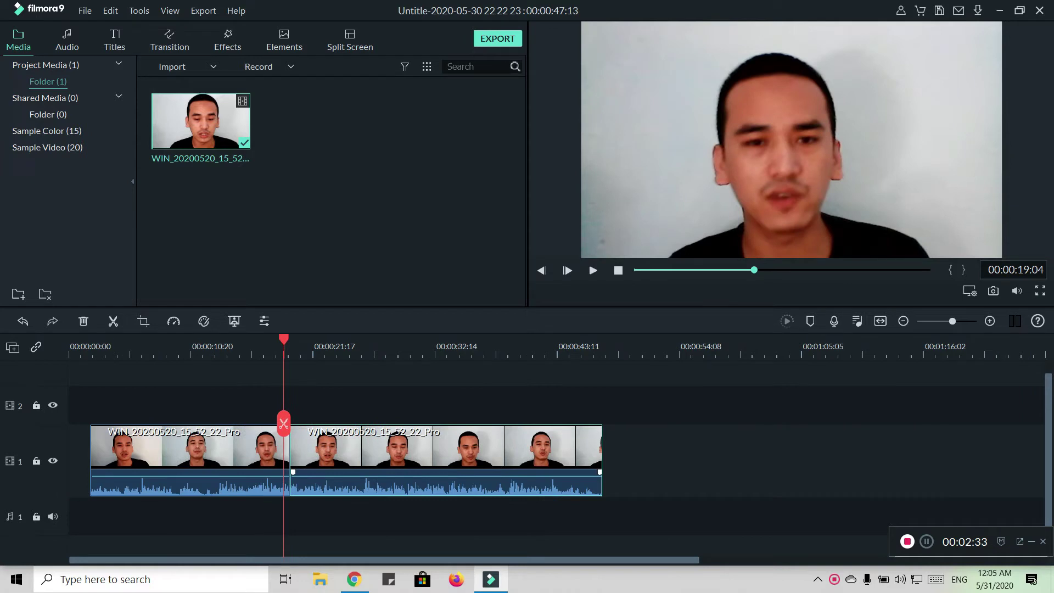
{"action": "key", "text": "ctrl+plus"}
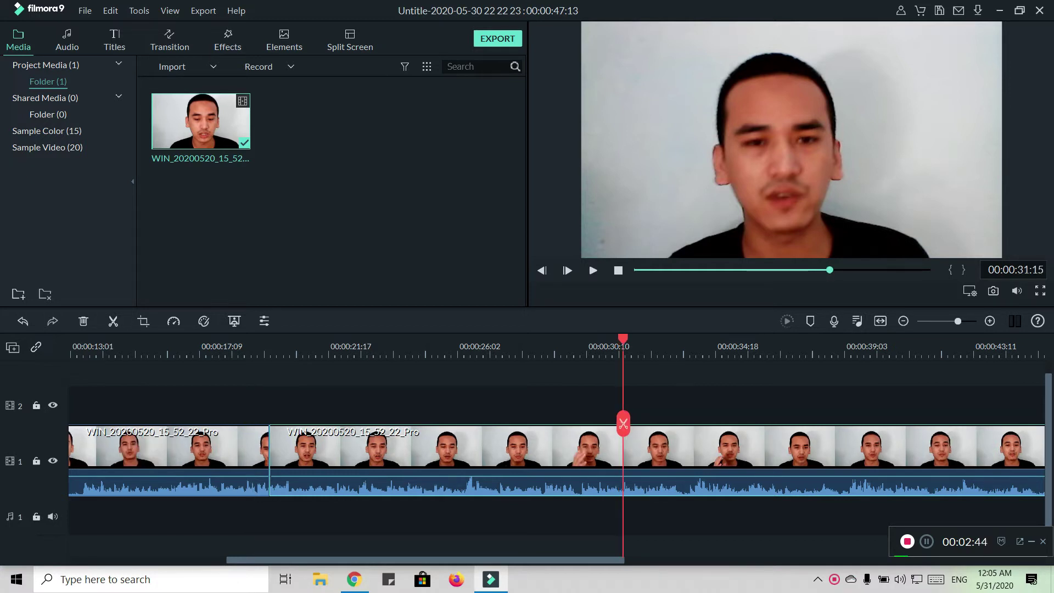
{"action": "left_click", "coordinate": [623, 423]}
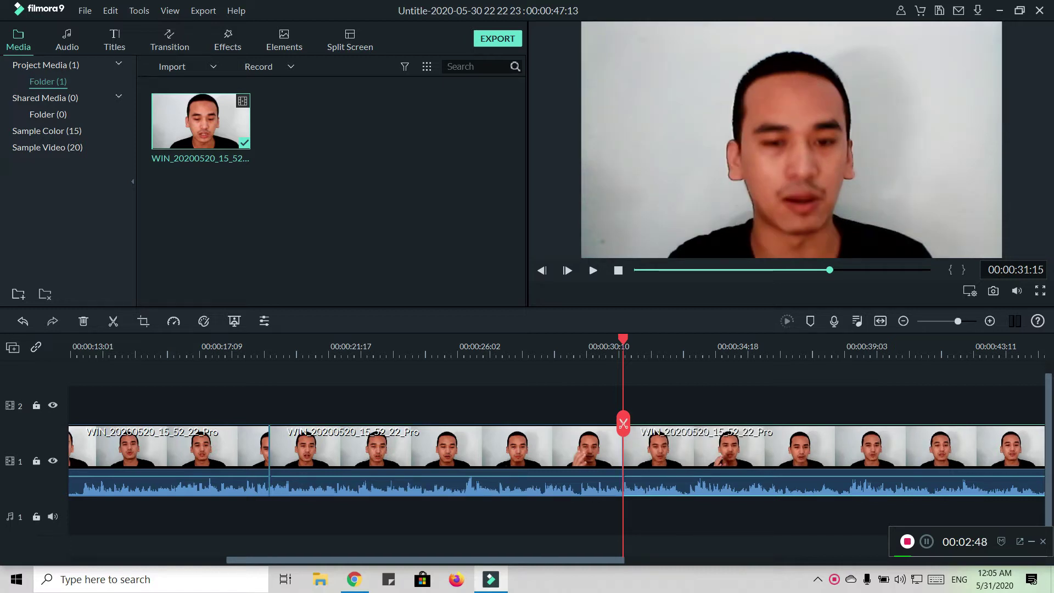
Delete the middle segment between 00:00:19:17 and 00:00:31:15 from video track 1
{"action": "key", "text": "space"}
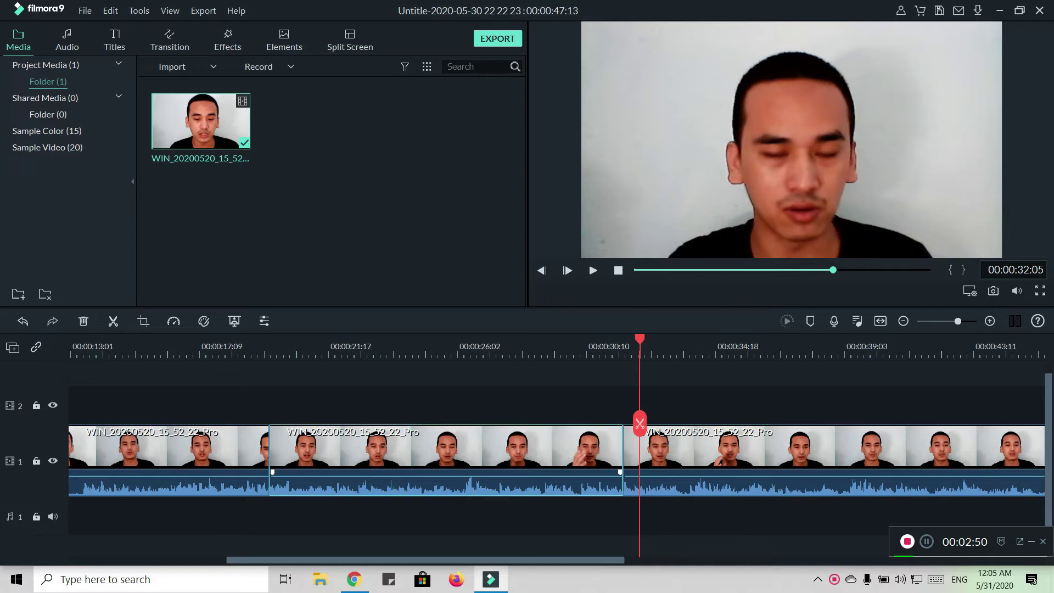
{"action": "right_click", "coordinate": [418, 445]}
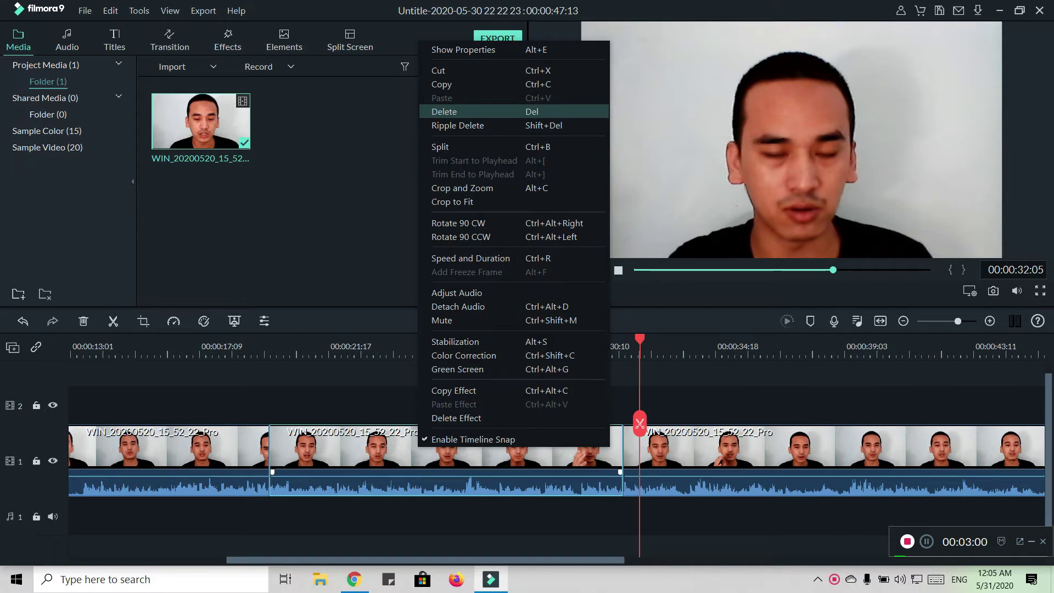
{"action": "left_click", "coordinate": [443, 112]}
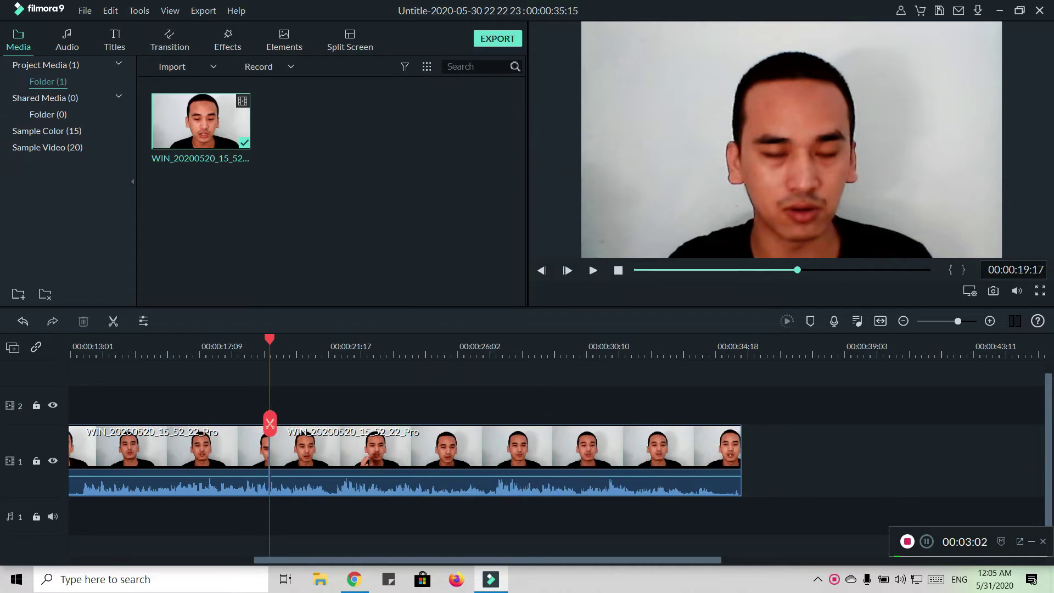
Move the remaining clips along video track 1 so that the first one begins at 00:00:00:00
{"action": "left_click", "coordinate": [267, 471]}
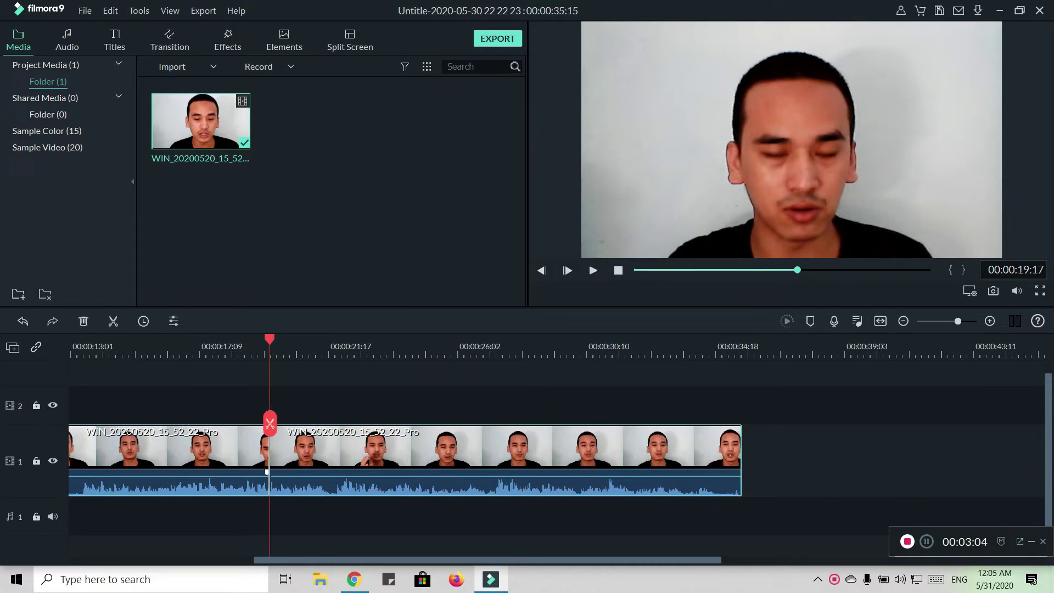
{"action": "left_click_drag", "start_coordinate": [267, 471], "coordinate": [431, 471]}
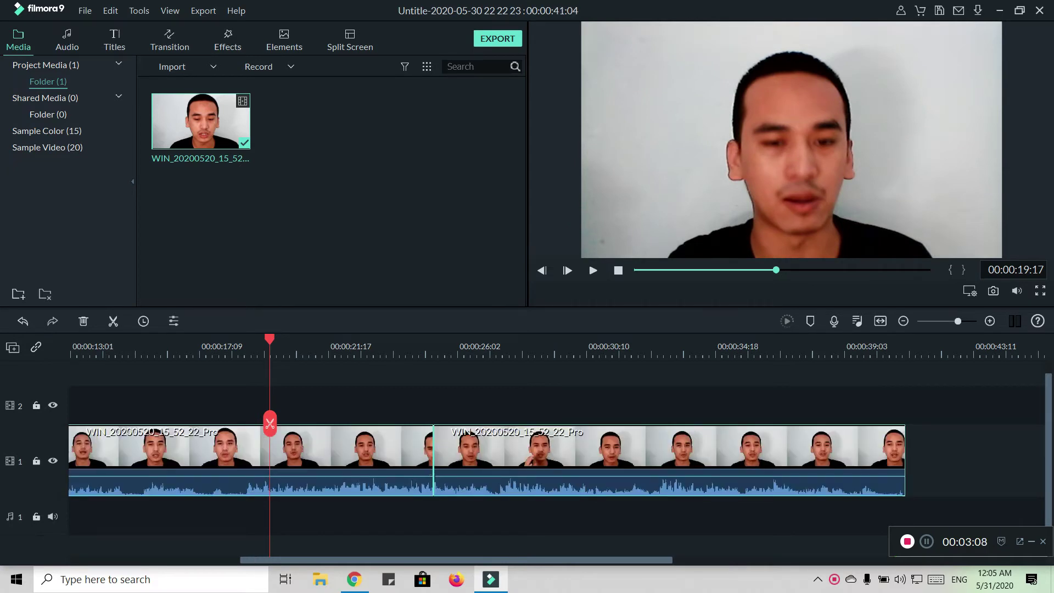
{"action": "left_click_drag", "start_coordinate": [269, 339], "coordinate": [76, 339]}
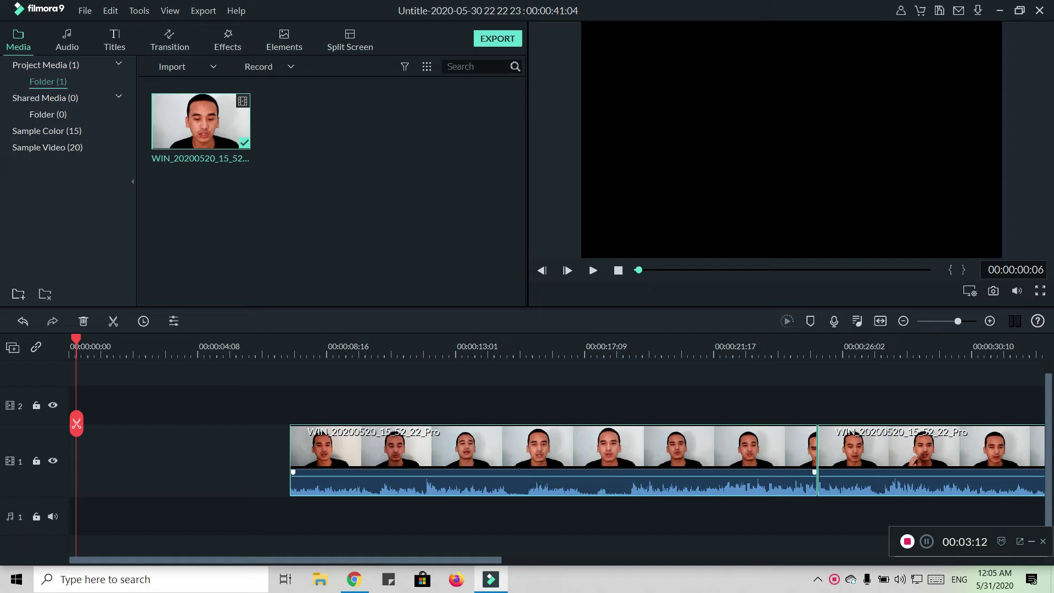
{"action": "left_click_drag", "start_coordinate": [553, 450], "coordinate": [332, 450]}
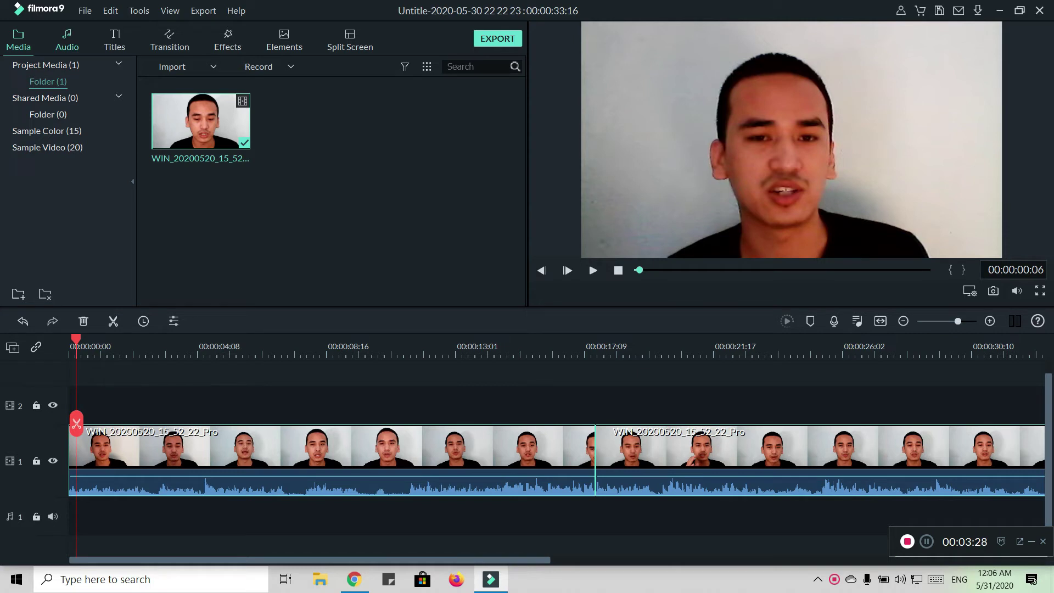
Preview the Beep sound in the included audio library
{"action": "left_click", "coordinate": [67, 41]}
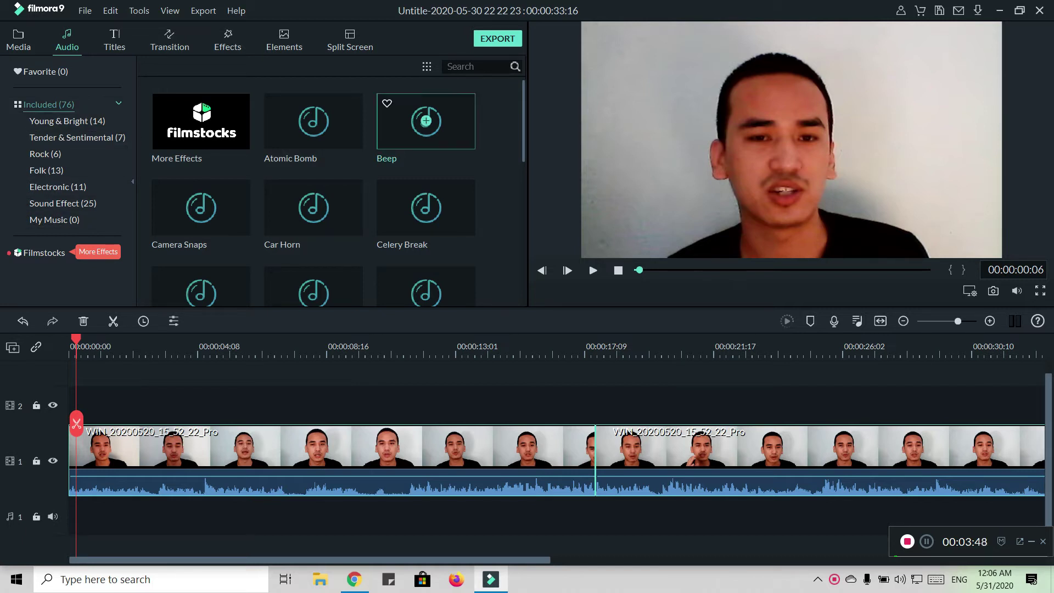
{"action": "double_click", "coordinate": [425, 135]}
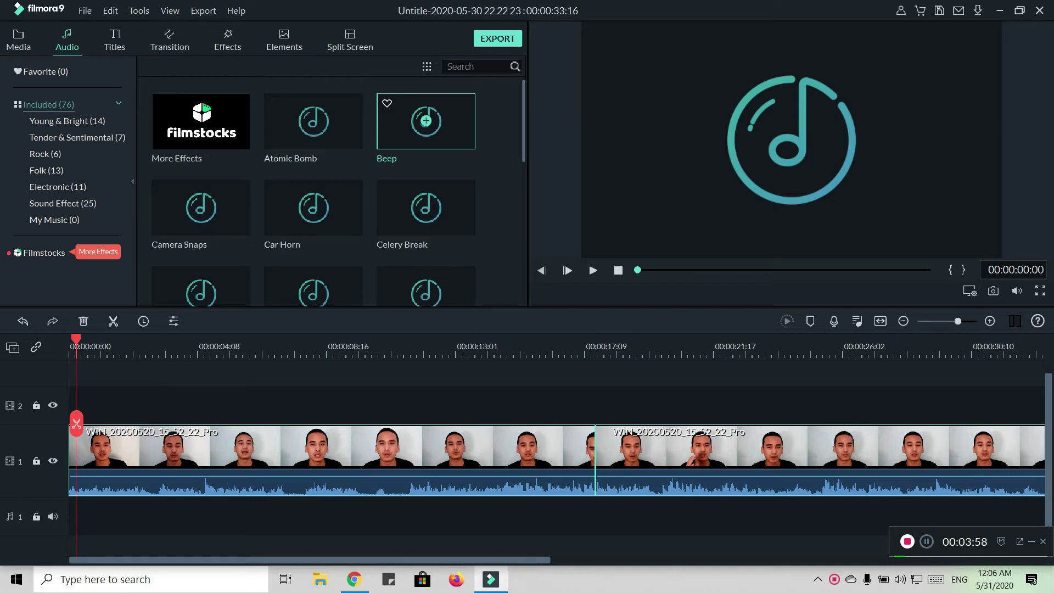
Download Red Echoes - The Last Parade from the Tender & Sentimental music and place it on audio track 1 at about 00:00:01:12
{"action": "left_click", "coordinate": [77, 137]}
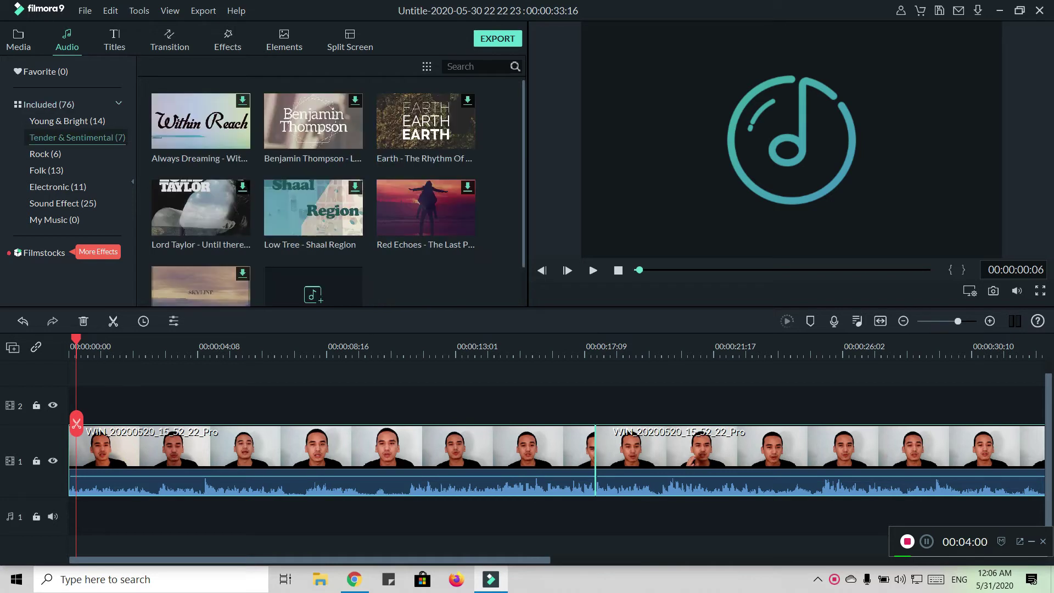
{"action": "left_click", "coordinate": [407, 218]}
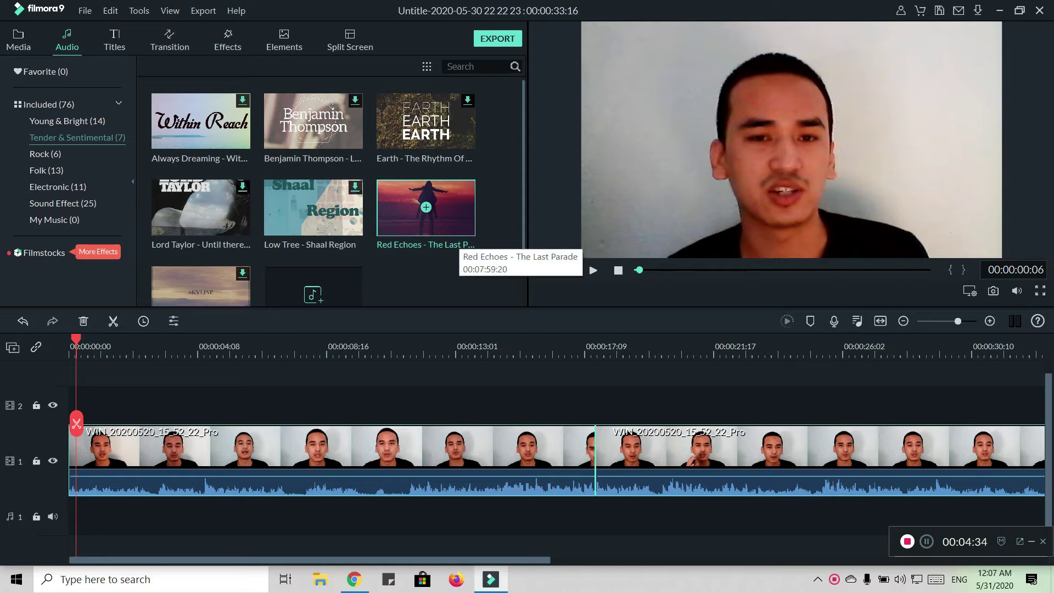
{"action": "left_click", "coordinate": [450, 231]}
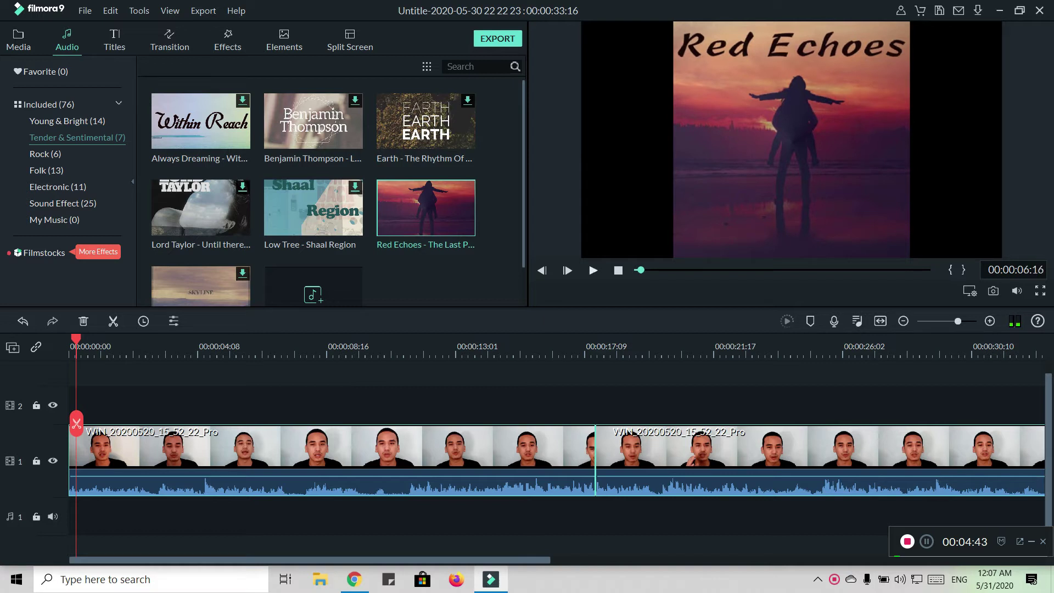
{"action": "mouse_move", "coordinate": [456, 228]}
{"action": "left_click_drag", "start_coordinate": [426, 219], "coordinate": [113, 516]}
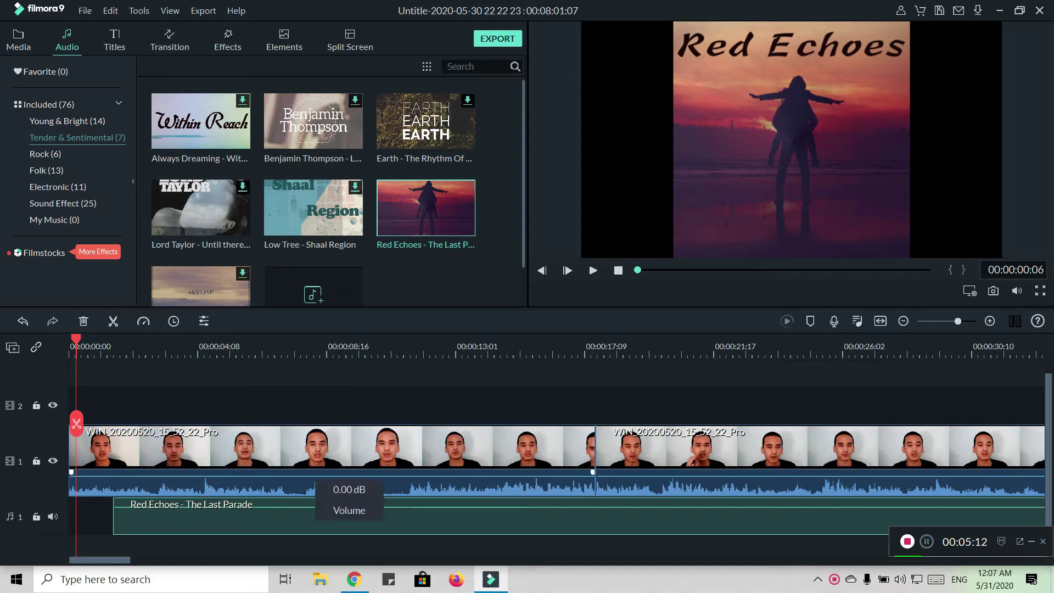
Lower the volume of the Red Echoes music clip to about -54 dB and open its audio settings
{"action": "left_click", "coordinate": [327, 475]}
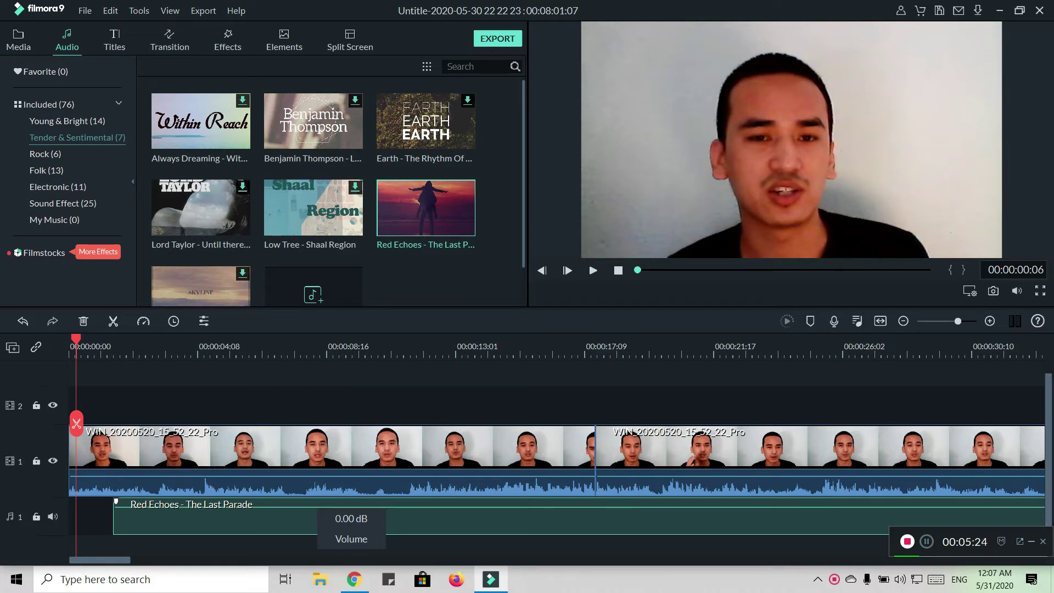
{"action": "left_click_drag", "start_coordinate": [351, 507], "coordinate": [351, 521]}
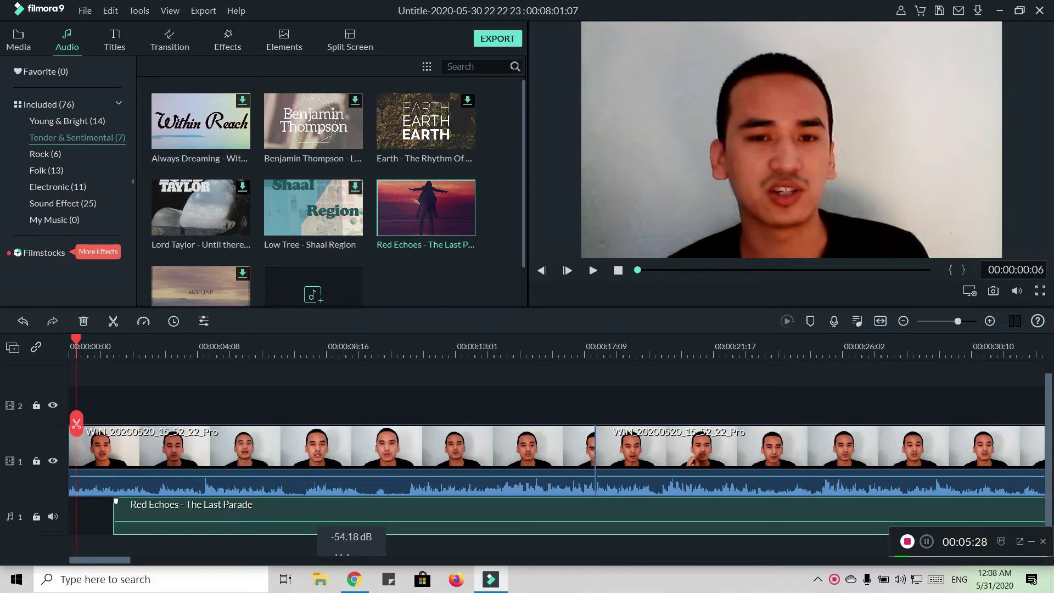
{"action": "left_click_drag", "start_coordinate": [351, 521], "coordinate": [358, 521]}
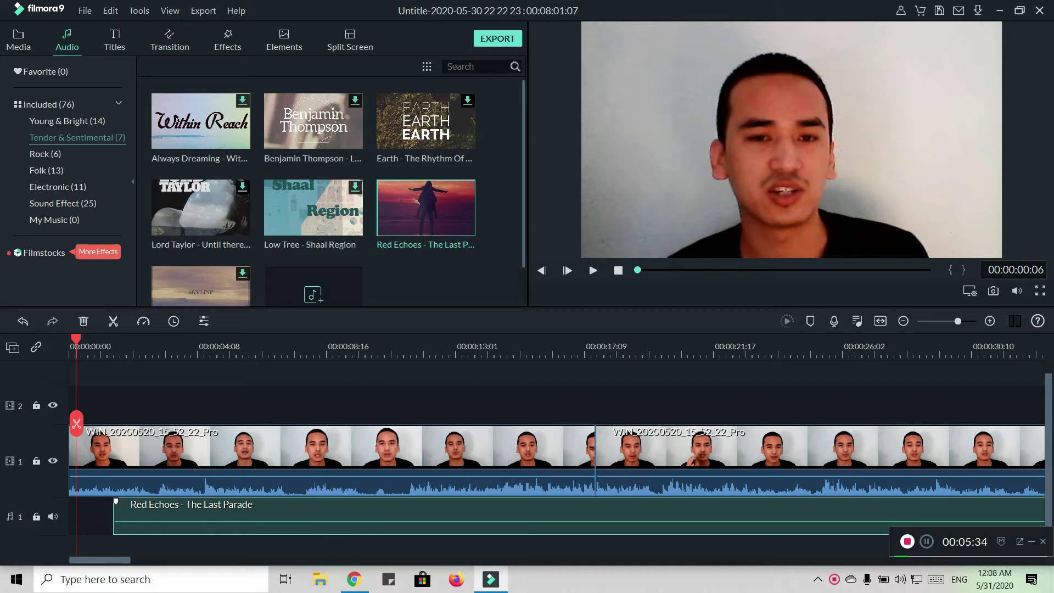
{"action": "double_click", "coordinate": [358, 520]}
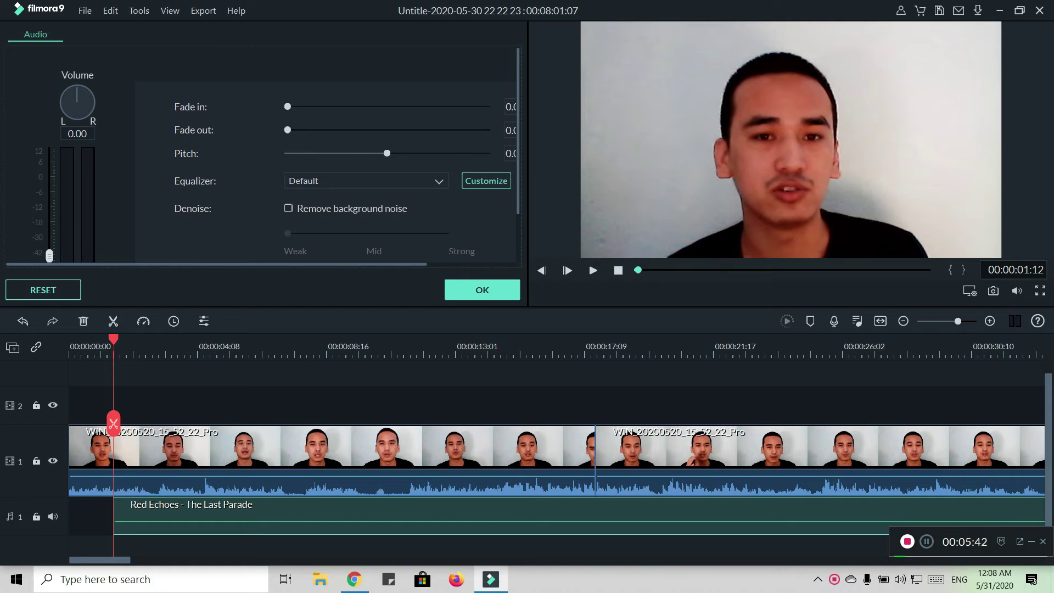
Readjust the Red Echoes music clip's volume to about -33 dB and apply the audio settings
{"action": "left_click_drag", "start_coordinate": [49, 256], "coordinate": [49, 175]}
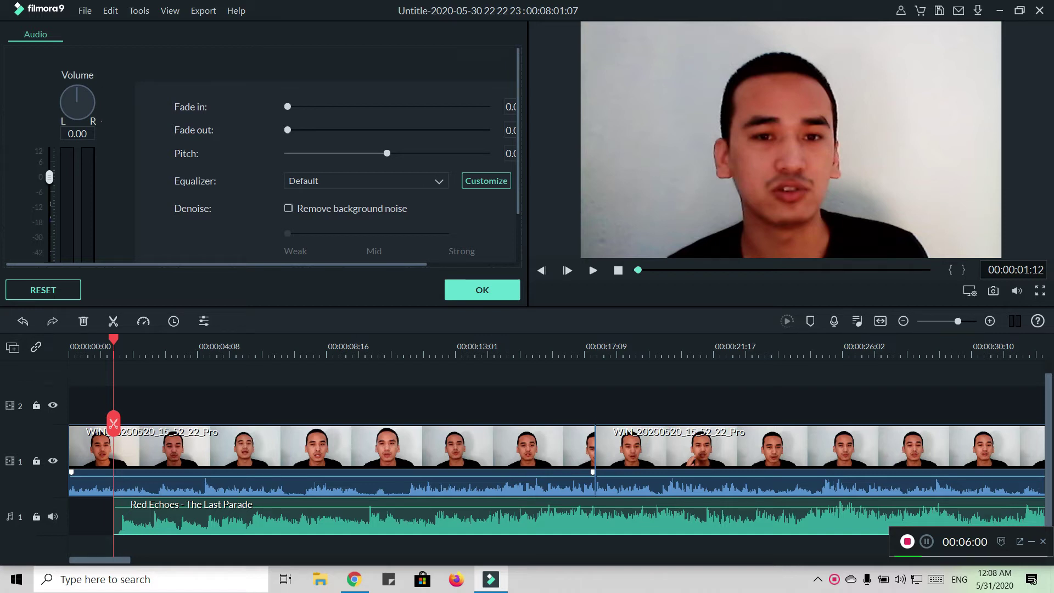
{"action": "left_click_drag", "start_coordinate": [49, 174], "coordinate": [49, 242]}
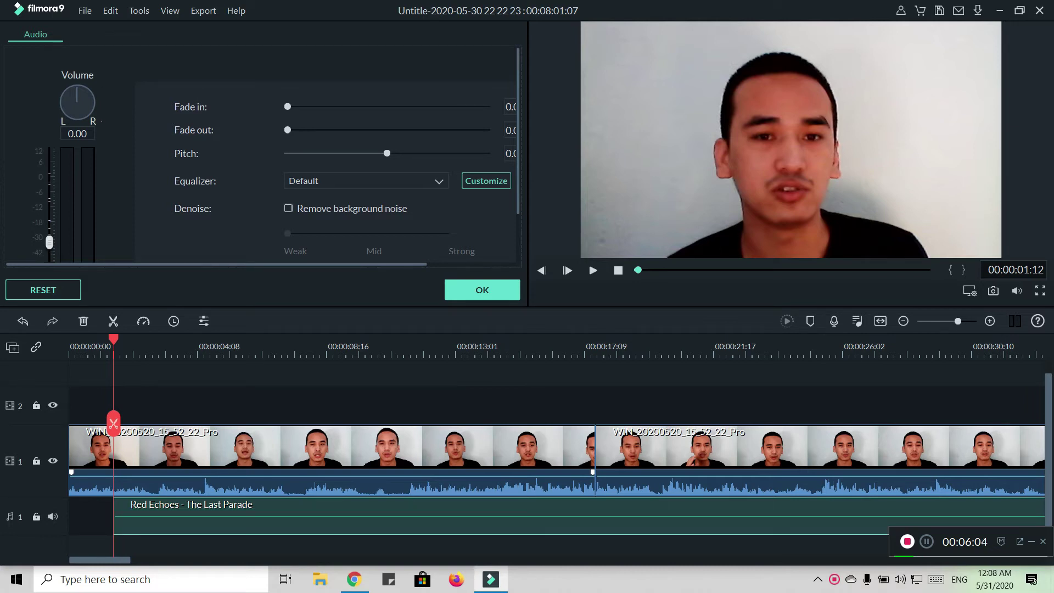
{"action": "left_click_drag", "start_coordinate": [50, 240], "coordinate": [49, 225]}
{"action": "left_click_drag", "start_coordinate": [50, 225], "coordinate": [49, 241]}
{"action": "left_click", "coordinate": [482, 290]}
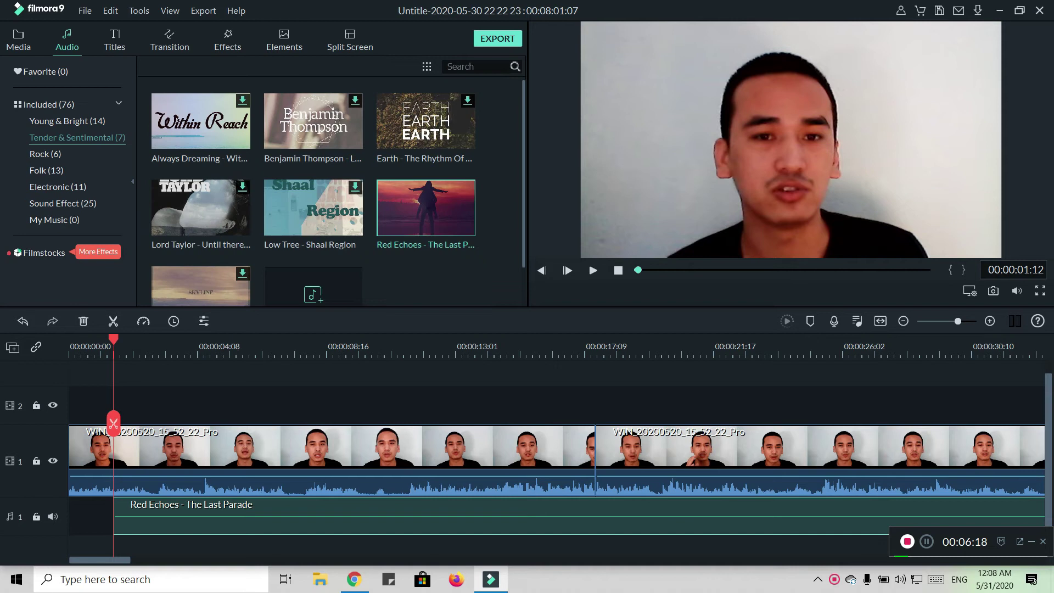
Delete the Red Echoes - The Last Parade music clip from audio track 1
{"action": "mouse_move", "coordinate": [201, 207]}
{"action": "mouse_move", "coordinate": [313, 208]}
{"action": "right_click", "coordinate": [349, 508]}
{"action": "left_click", "coordinate": [373, 364]}
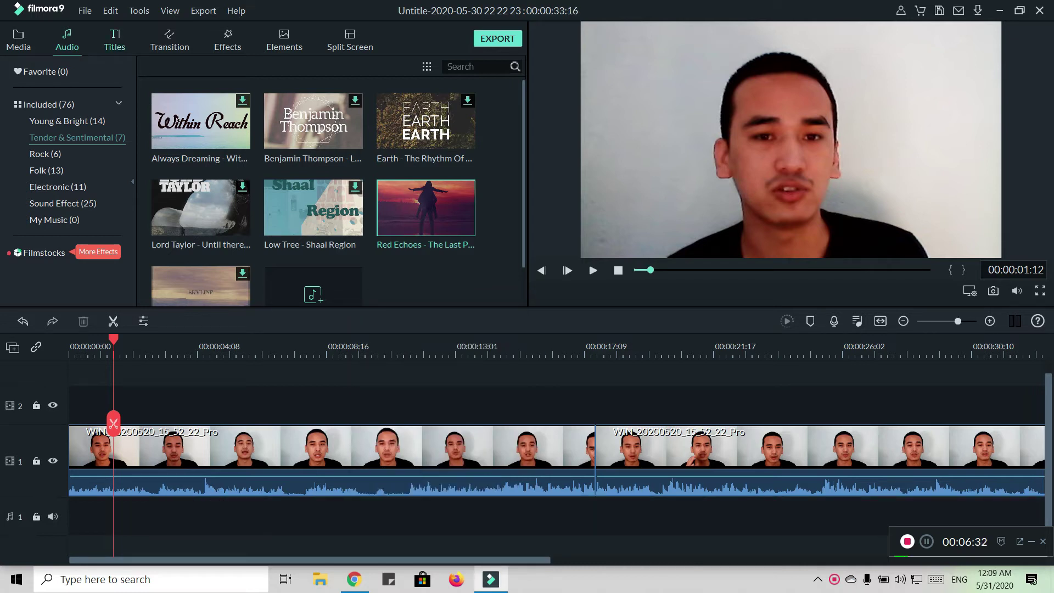
Add the Opener 5 title from the Openers category to video track 2 at 00:00:01:12
{"action": "left_click", "coordinate": [114, 39]}
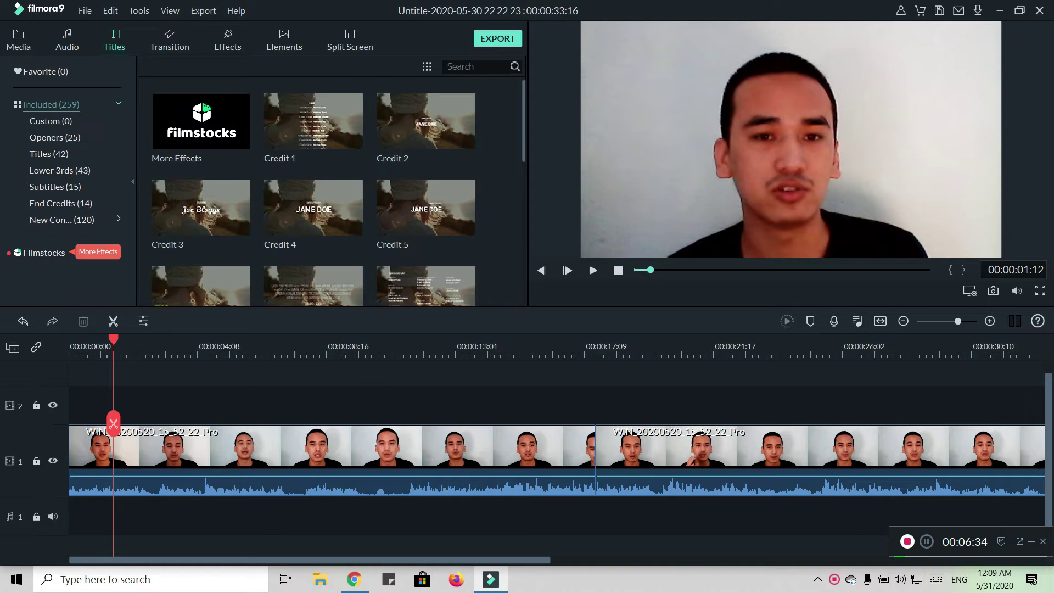
{"action": "scroll", "coordinate": [308, 201], "scroll_direction": "down", "scroll_amount": 10}
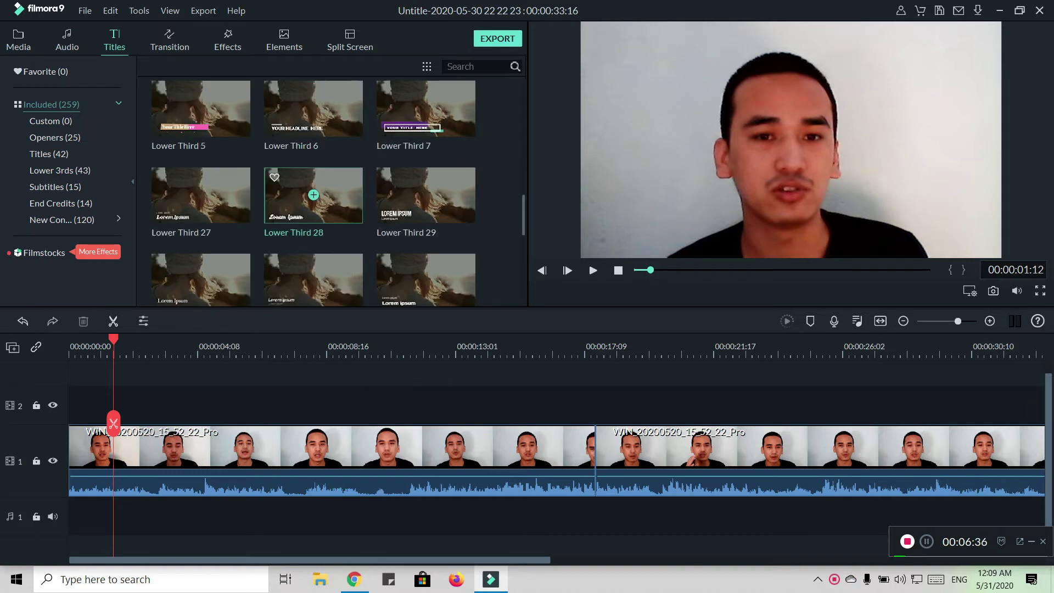
{"action": "left_click", "coordinate": [55, 137]}
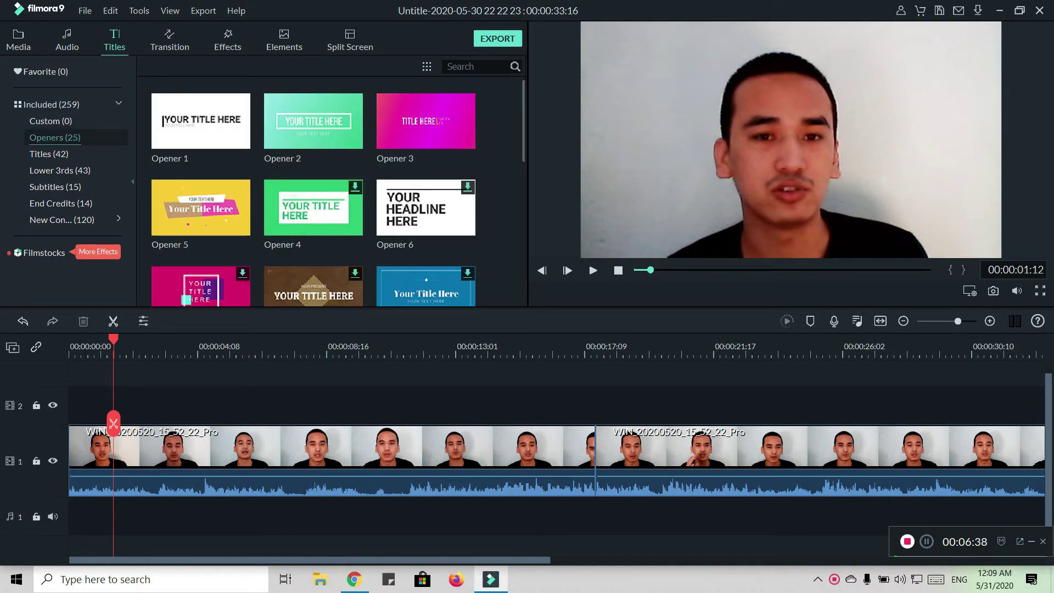
{"action": "mouse_move", "coordinate": [313, 207]}
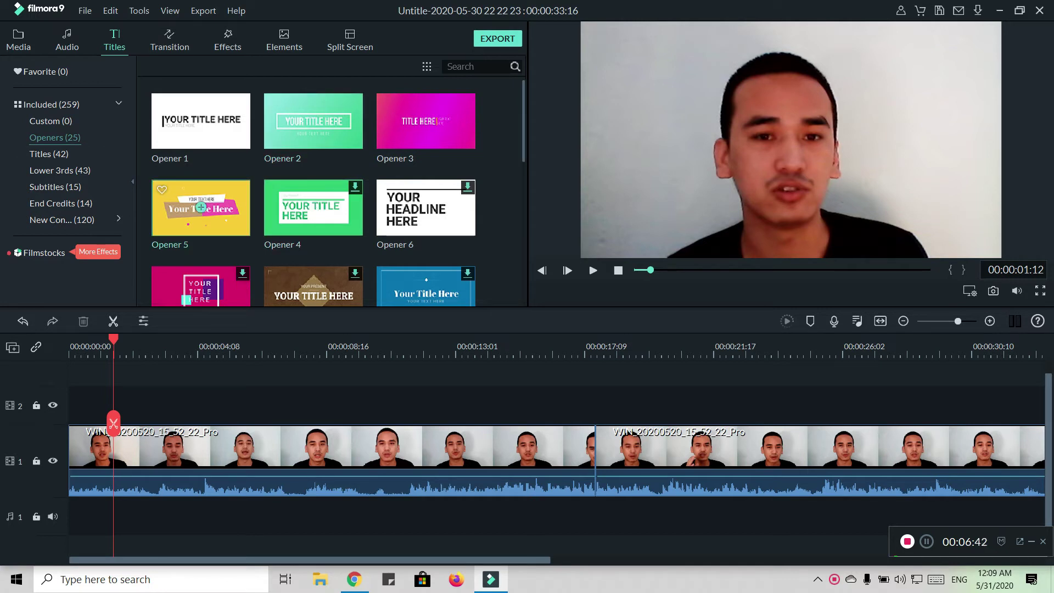
{"action": "left_click", "coordinate": [201, 207]}
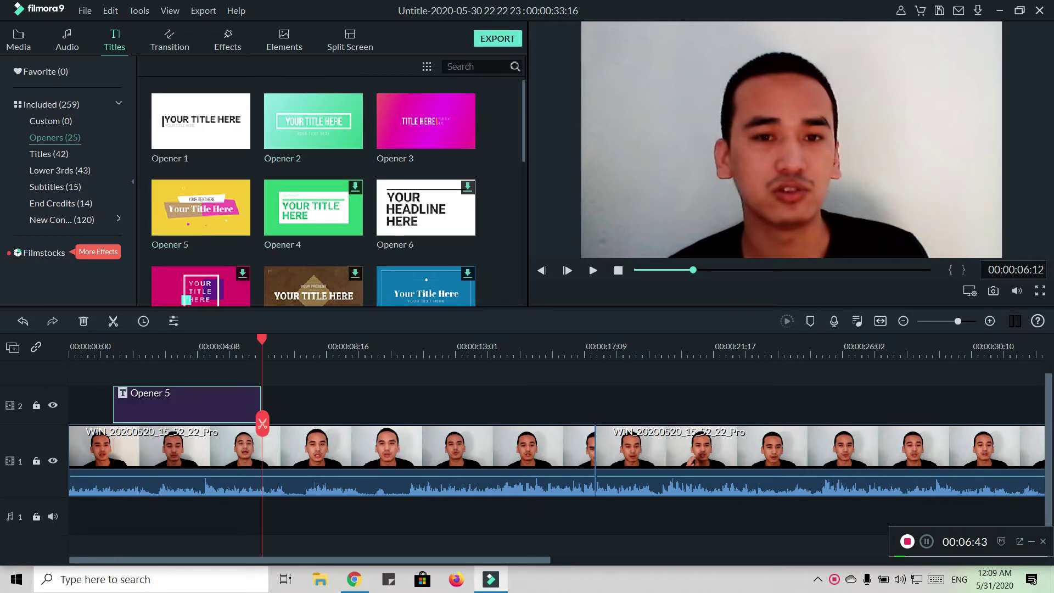
Preview the Opener 5 animation from about 00:00:01:18 and pause playback at 00:00:03:11
{"action": "left_click_drag", "start_coordinate": [262, 339], "coordinate": [235, 339]}
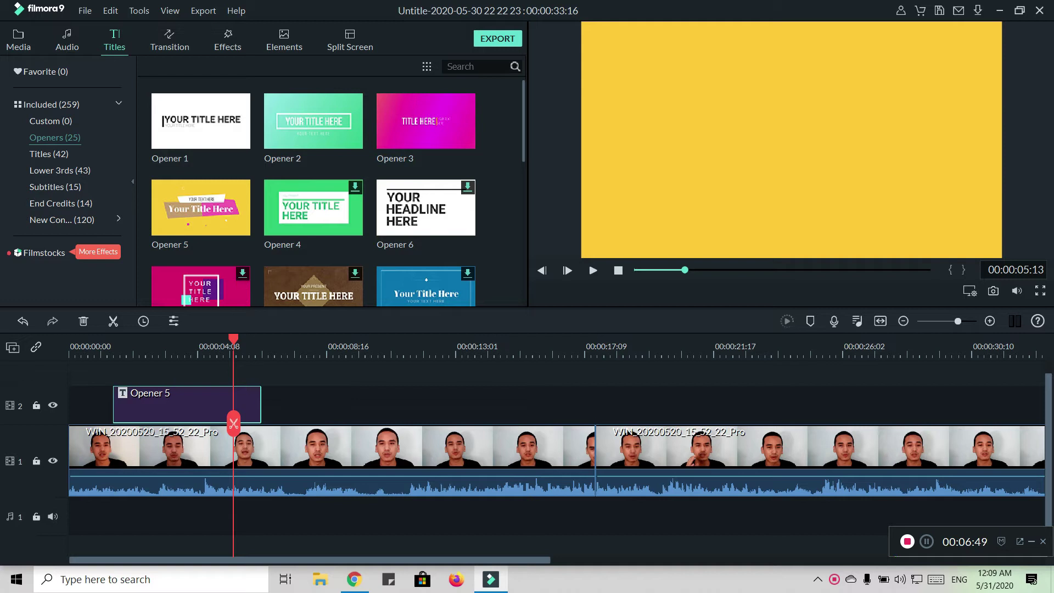
{"action": "left_click_drag", "start_coordinate": [233, 422], "coordinate": [121, 422]}
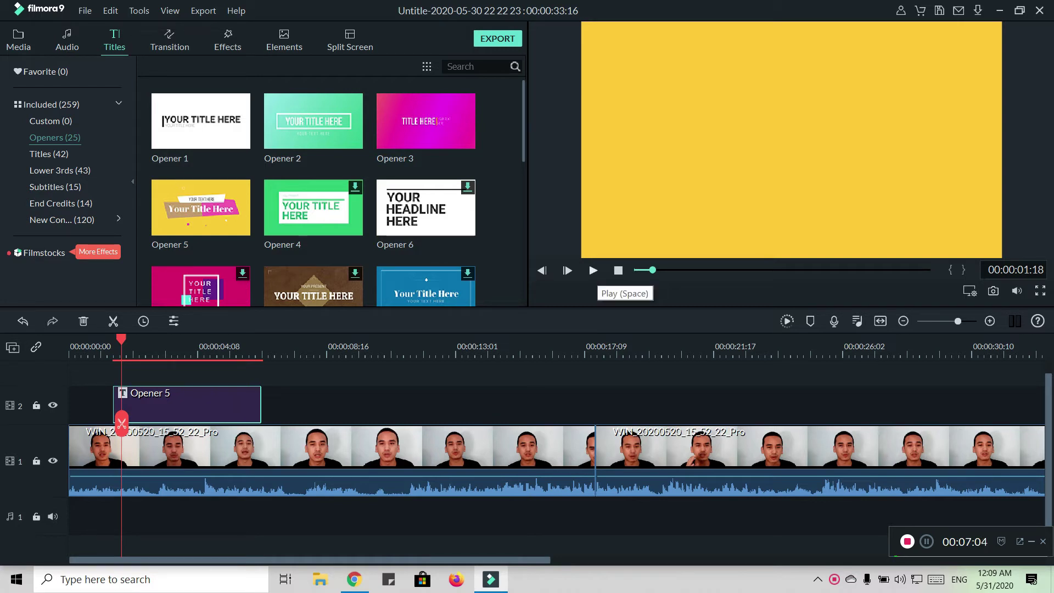
{"action": "key", "text": "space"}
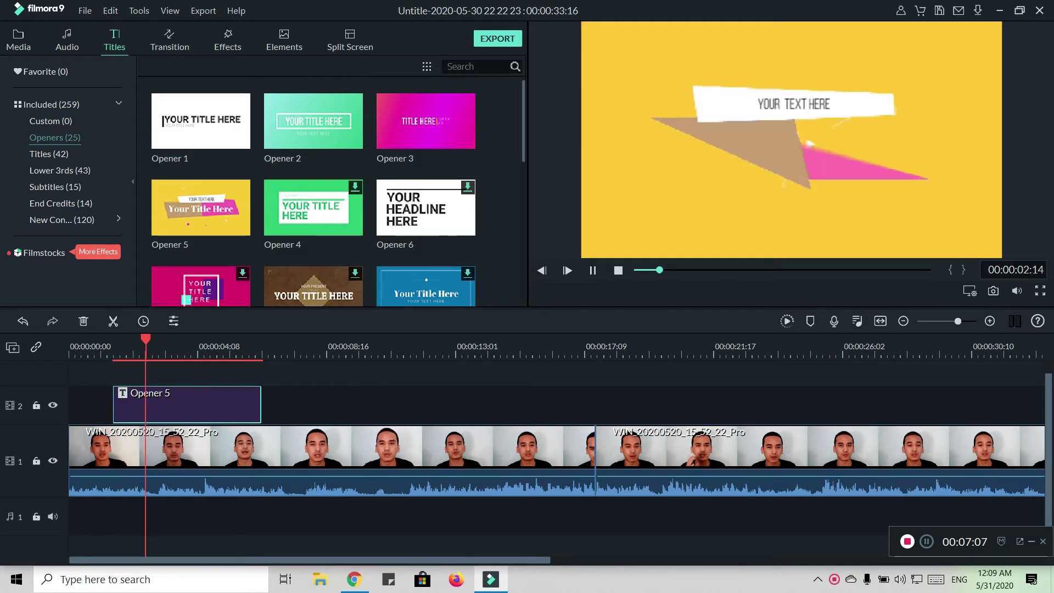
{"action": "key", "text": "space"}
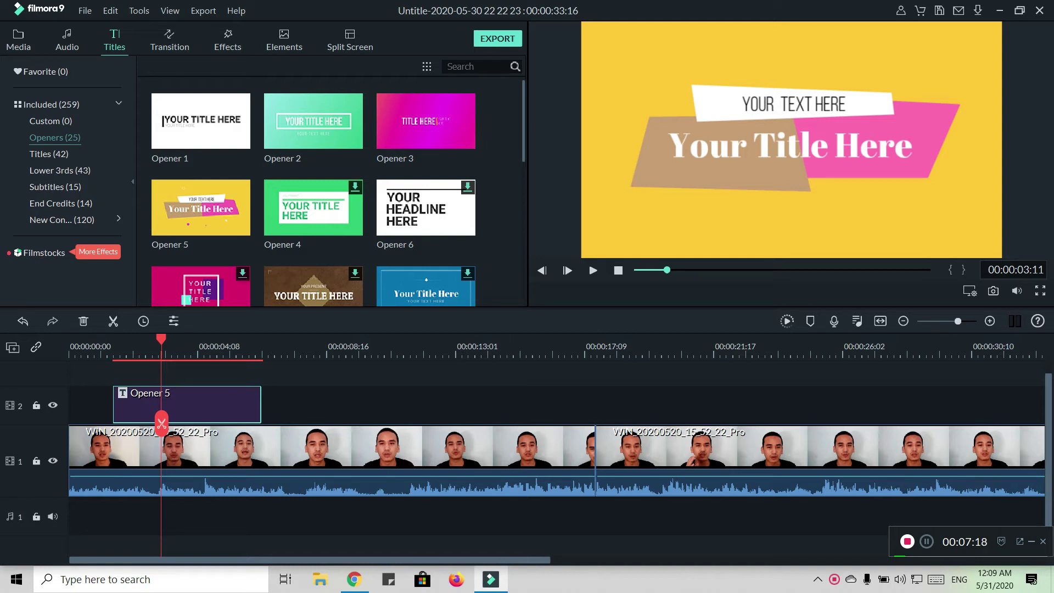
Open the Opener 5 title for editing and replace its main title text with "myanmar video"
{"action": "key", "text": "alt+e"}
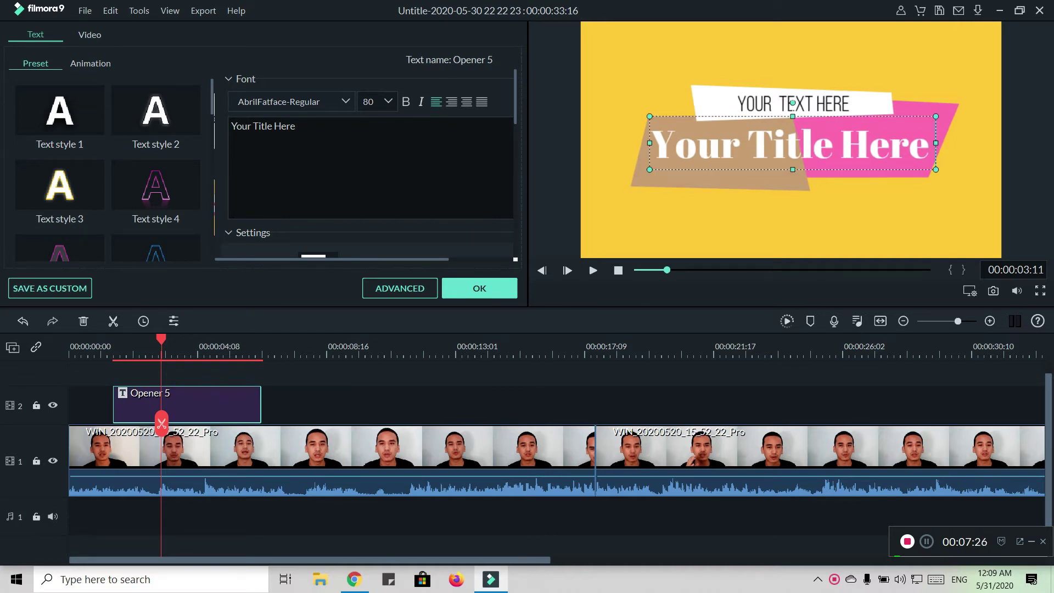
{"action": "left_click_drag", "start_coordinate": [296, 126], "coordinate": [230, 126]}
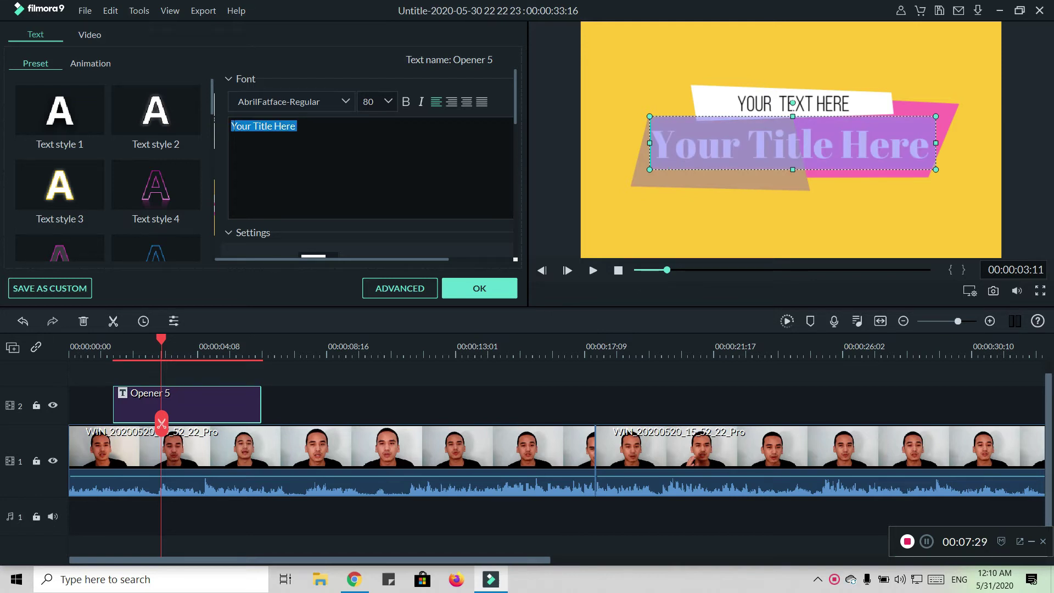
{"action": "key", "text": "BackSpace"}
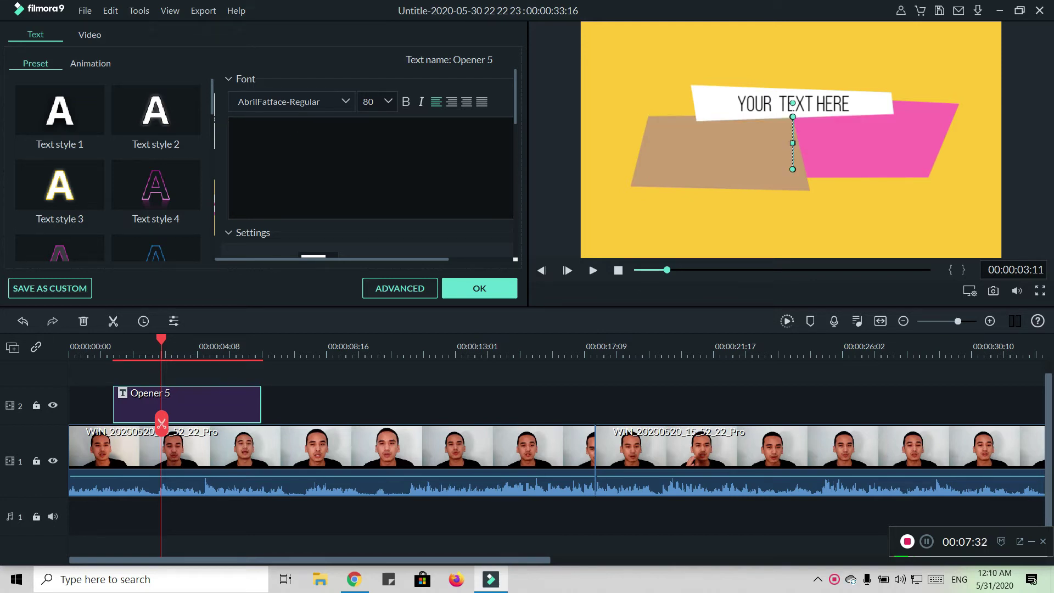
{"action": "type", "text": "myan"}
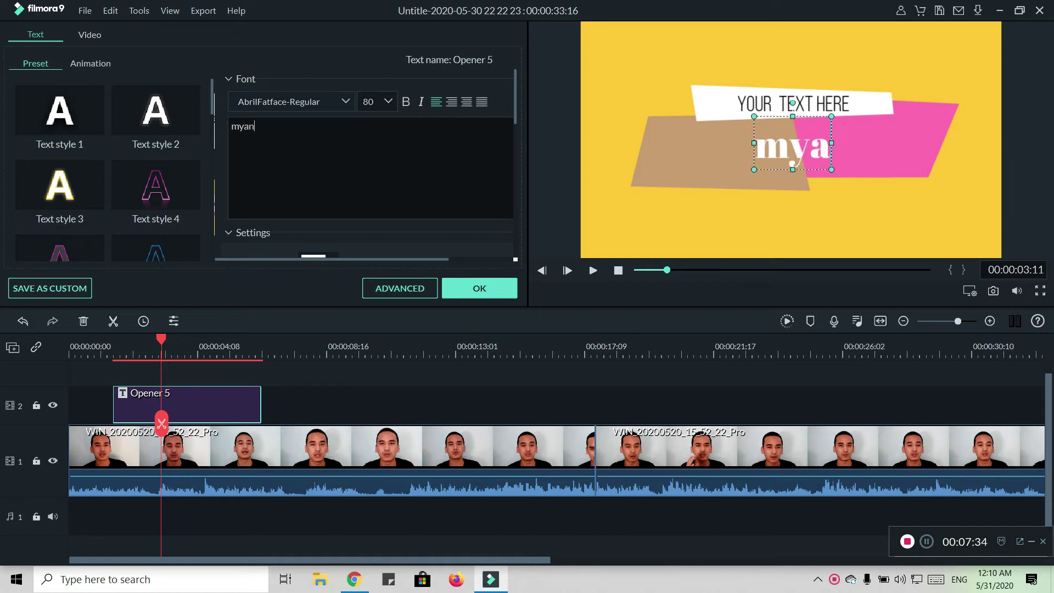
{"action": "type", "text": "mar v"}
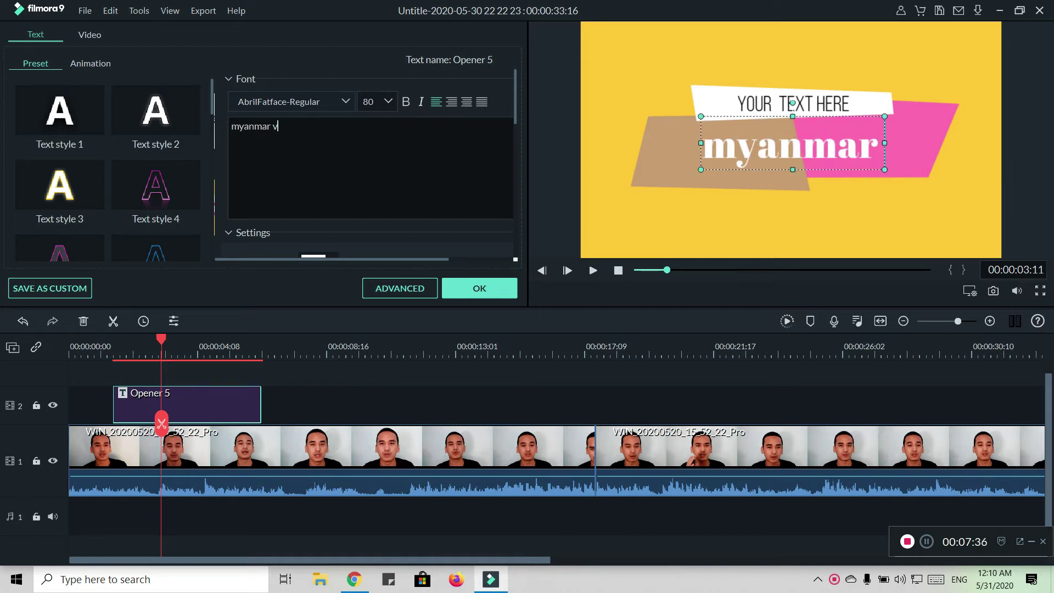
{"action": "type", "text": "ideo"}
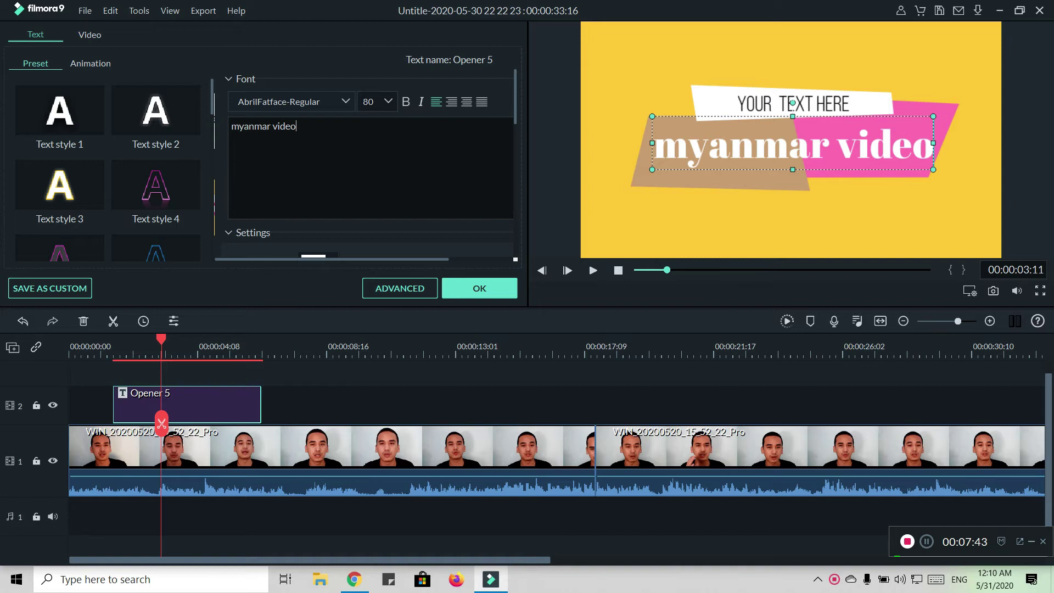
Try Text style 8 and Text style 3 on the "myanmar video" text
{"action": "scroll", "coordinate": [59, 152], "scroll_direction": "down", "scroll_amount": 3}
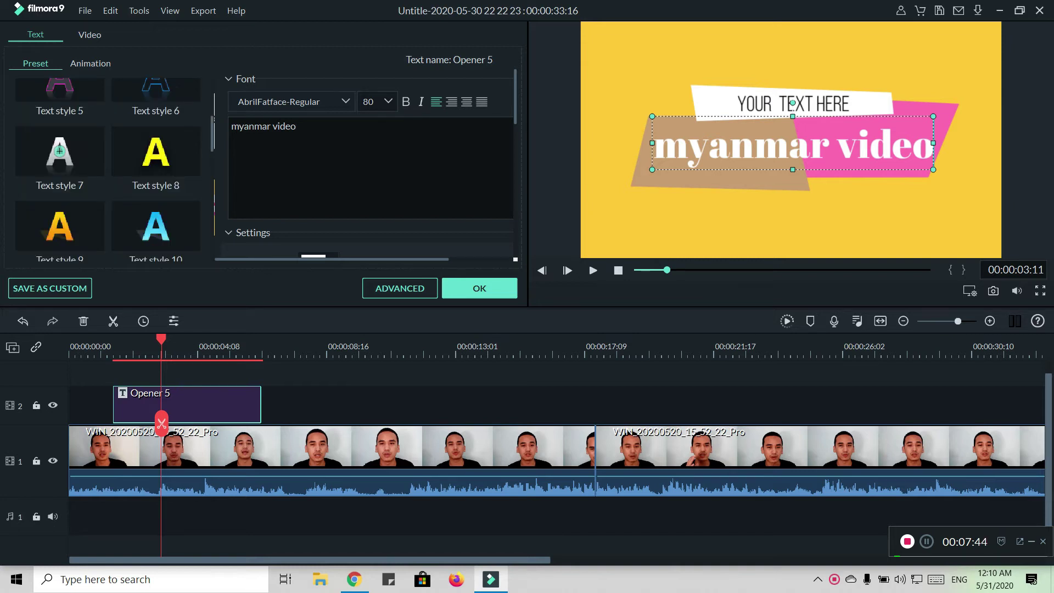
{"action": "left_click", "coordinate": [155, 151]}
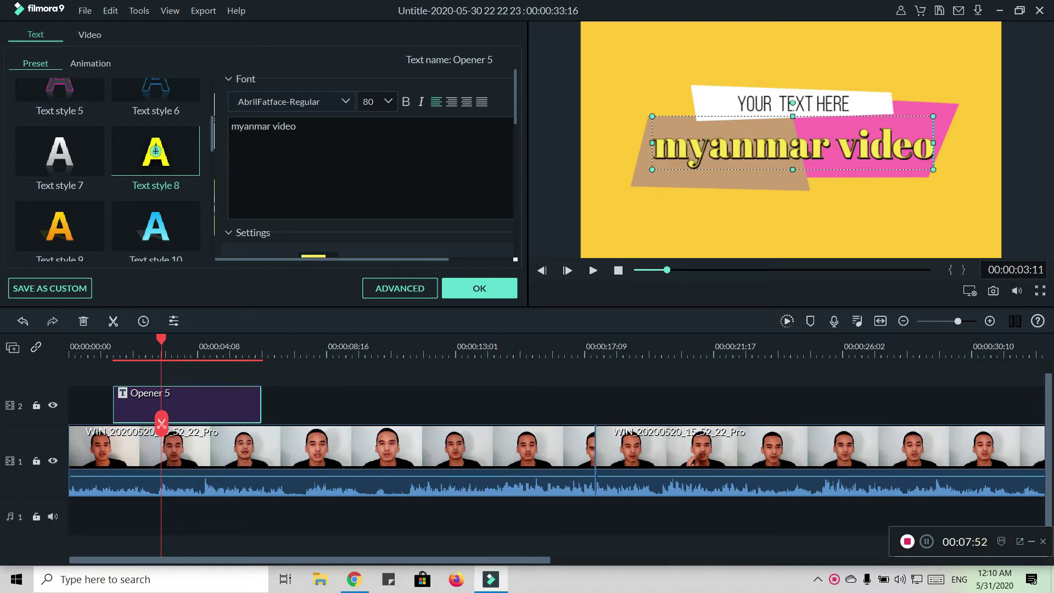
{"action": "scroll", "coordinate": [156, 138], "scroll_direction": "up", "scroll_amount": 3}
{"action": "left_click", "coordinate": [59, 185]}
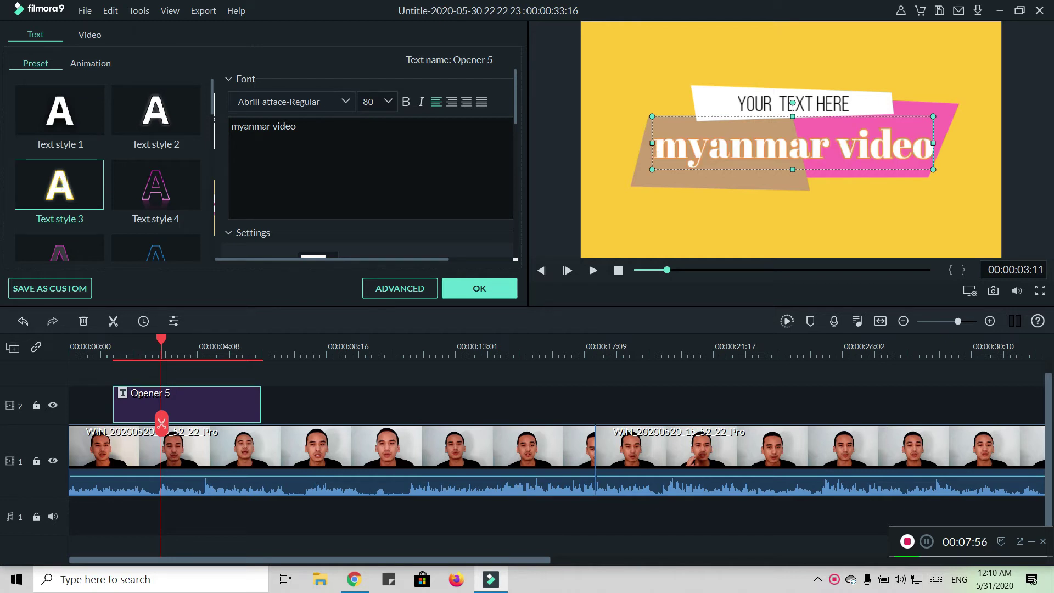
Apply the Text style 17 preset to the "myanmar video" text
{"action": "scroll", "coordinate": [59, 184], "scroll_direction": "down", "scroll_amount": 3}
{"action": "scroll", "coordinate": [157, 192], "scroll_direction": "down", "scroll_amount": 2}
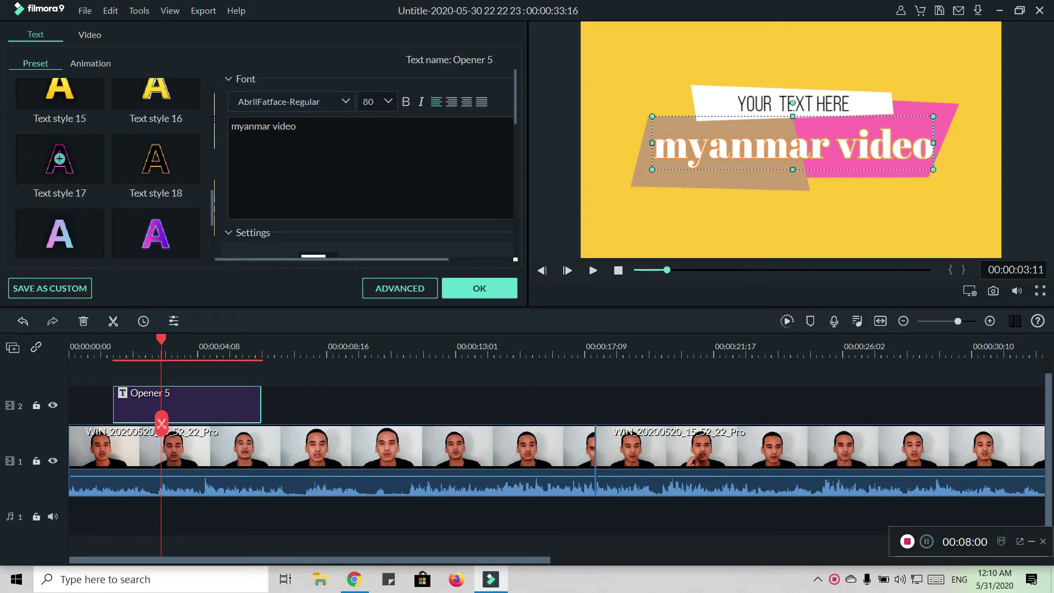
{"action": "left_click", "coordinate": [59, 159]}
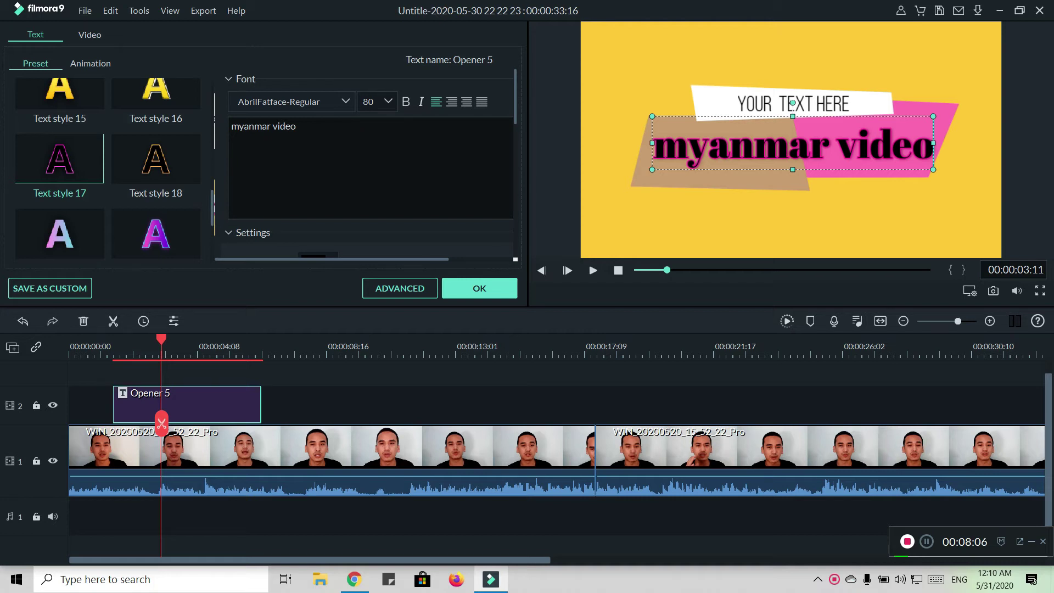
Replace the smaller "YOUR TEXT HERE" line above the main title with "video editing"
{"action": "left_click", "coordinate": [822, 104]}
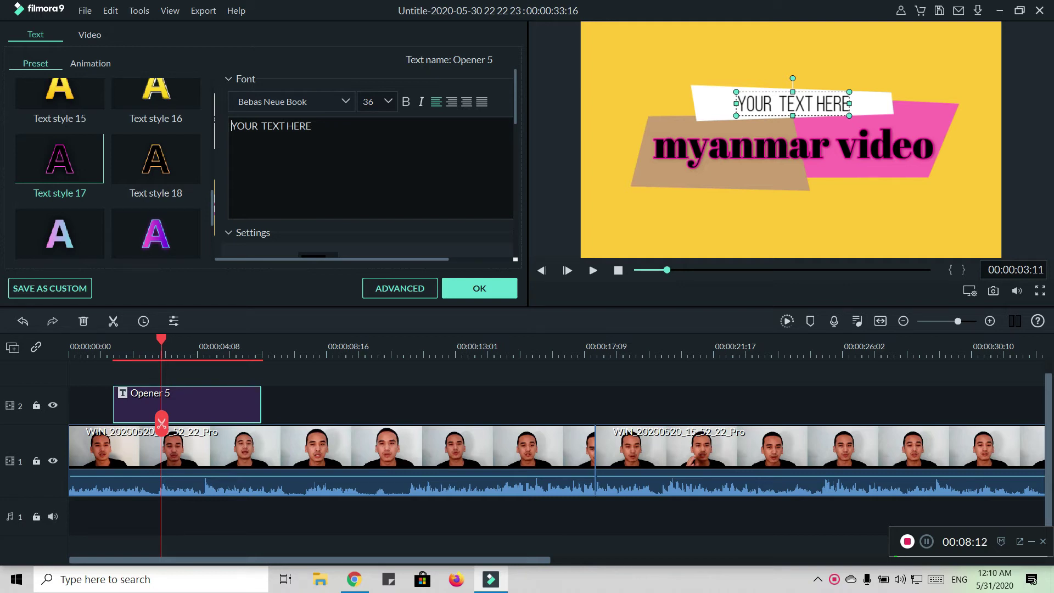
{"action": "key", "text": "ctrl+a"}
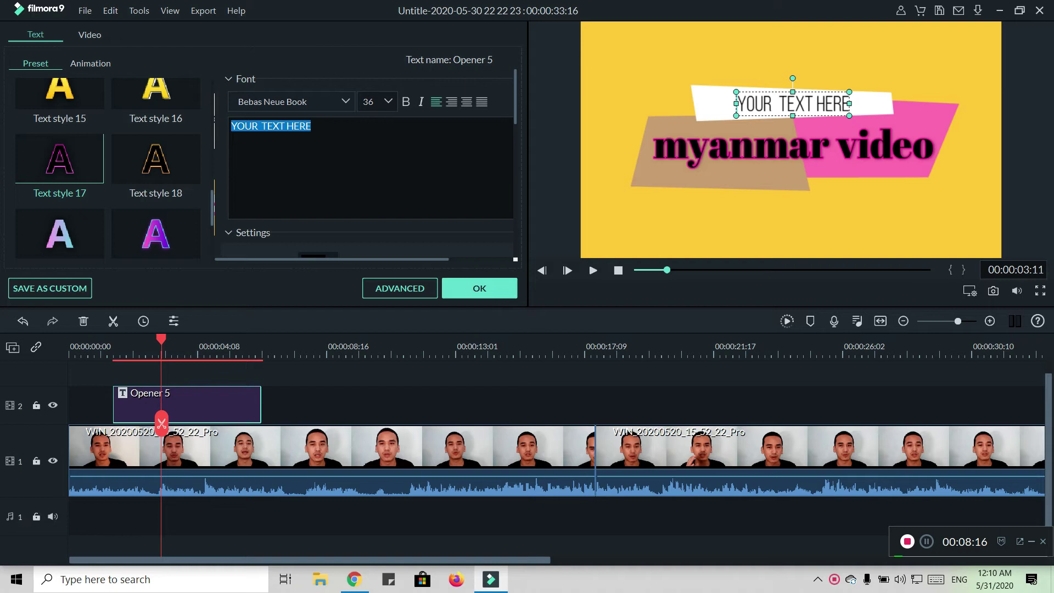
{"action": "key", "text": "BackSpace"}
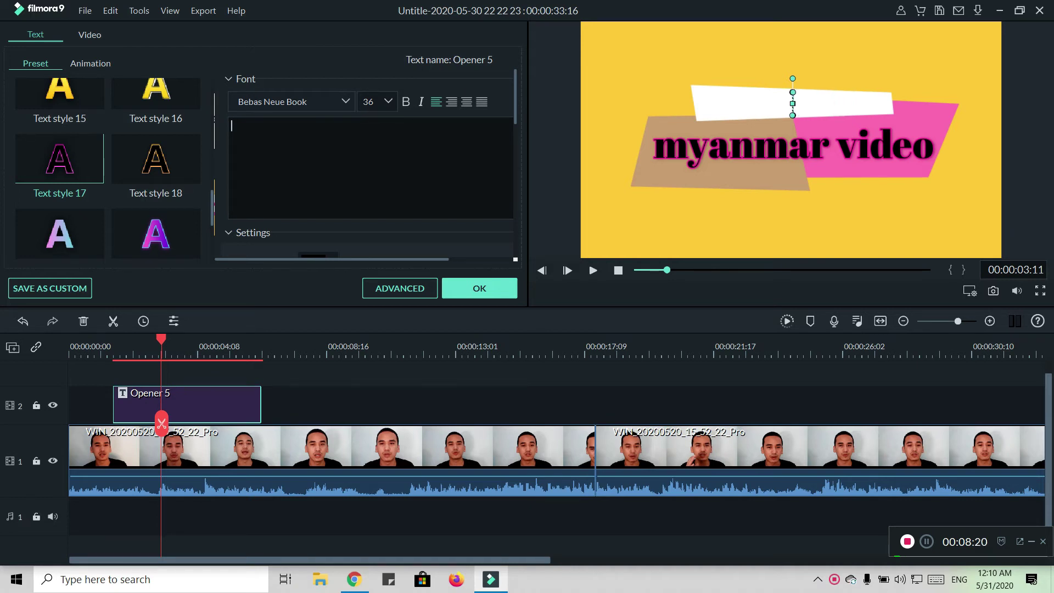
{"action": "type", "text": "video"}
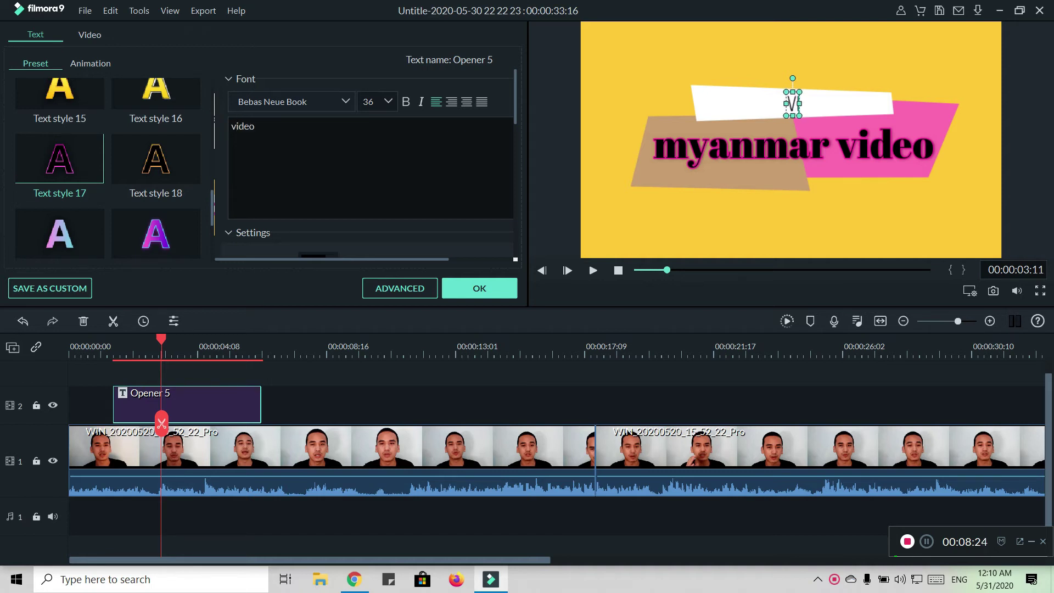
{"action": "type", "text": " ed"}
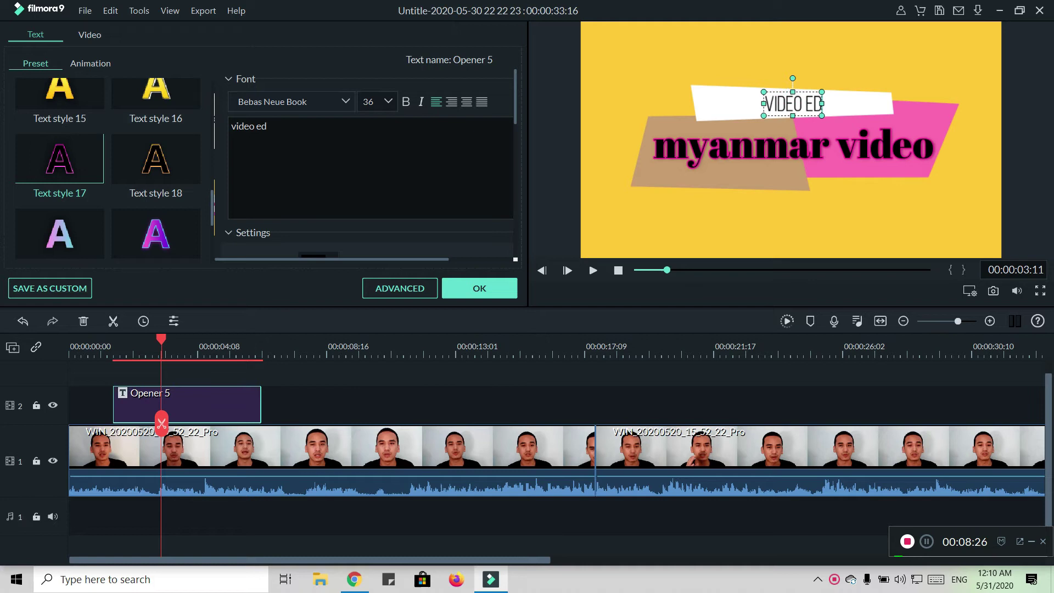
{"action": "type", "text": "iting"}
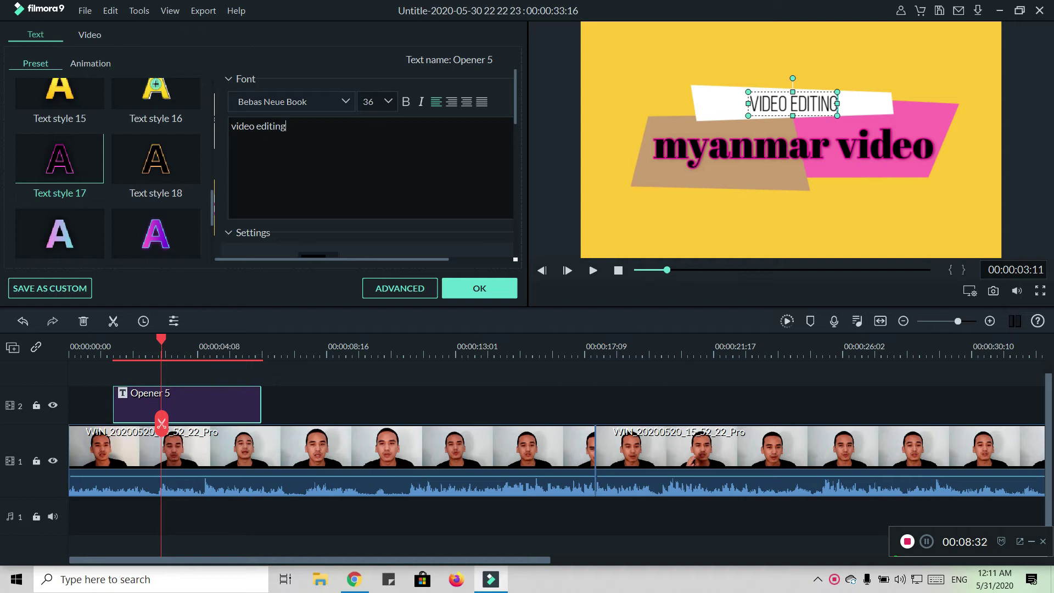
Try Text style 16 and Text style 23 on the "video editing" line
{"action": "left_click", "coordinate": [155, 84]}
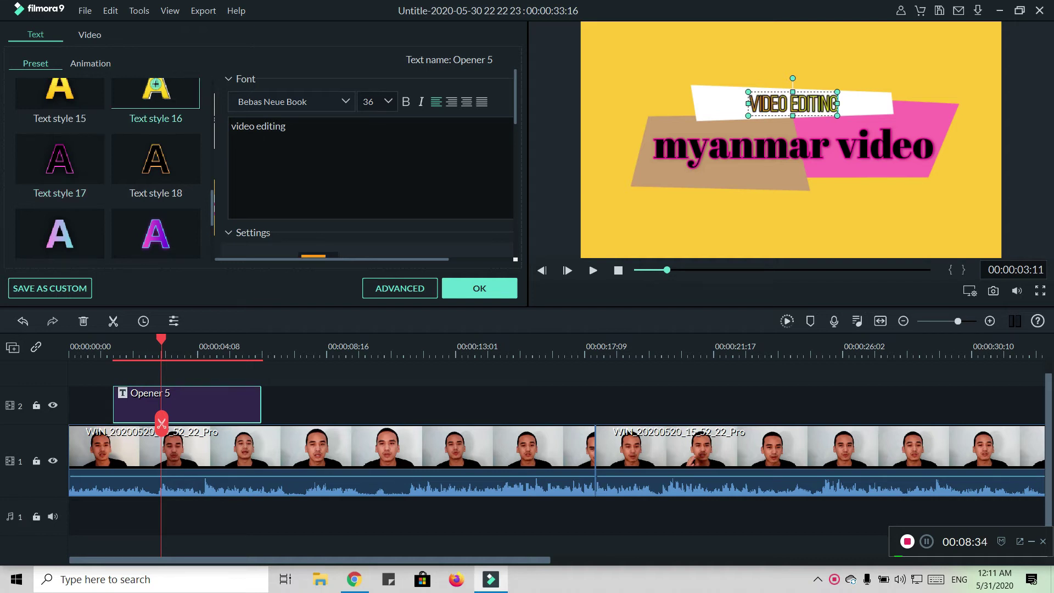
{"action": "scroll", "coordinate": [59, 211], "scroll_direction": "down", "scroll_amount": 3}
{"action": "left_click", "coordinate": [59, 211]}
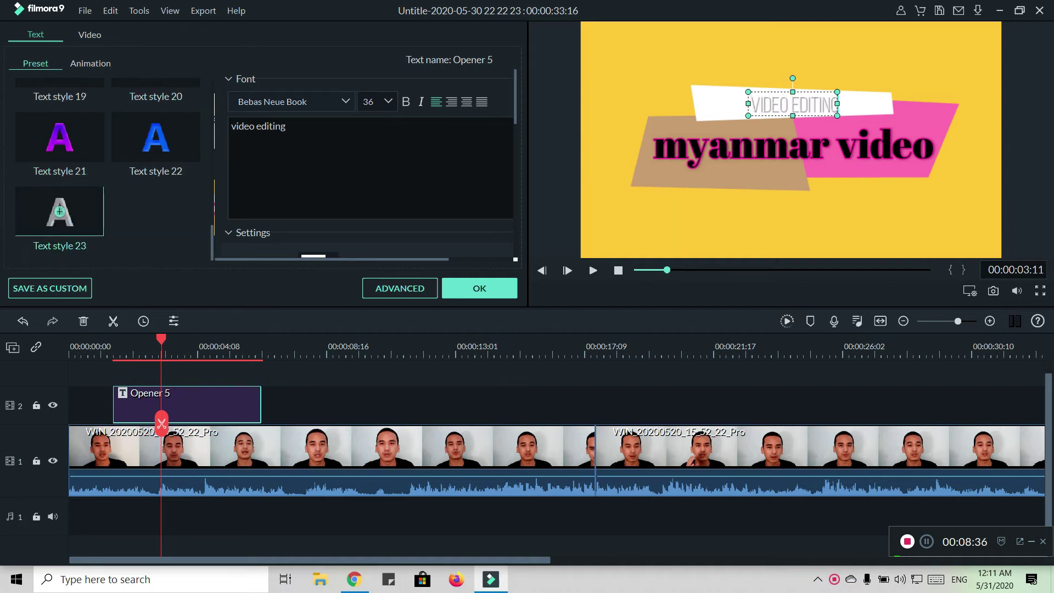
Apply the Text style 11 preset to the "video editing" line and confirm the title edits
{"action": "scroll", "coordinate": [59, 212], "scroll_direction": "up", "scroll_amount": 5}
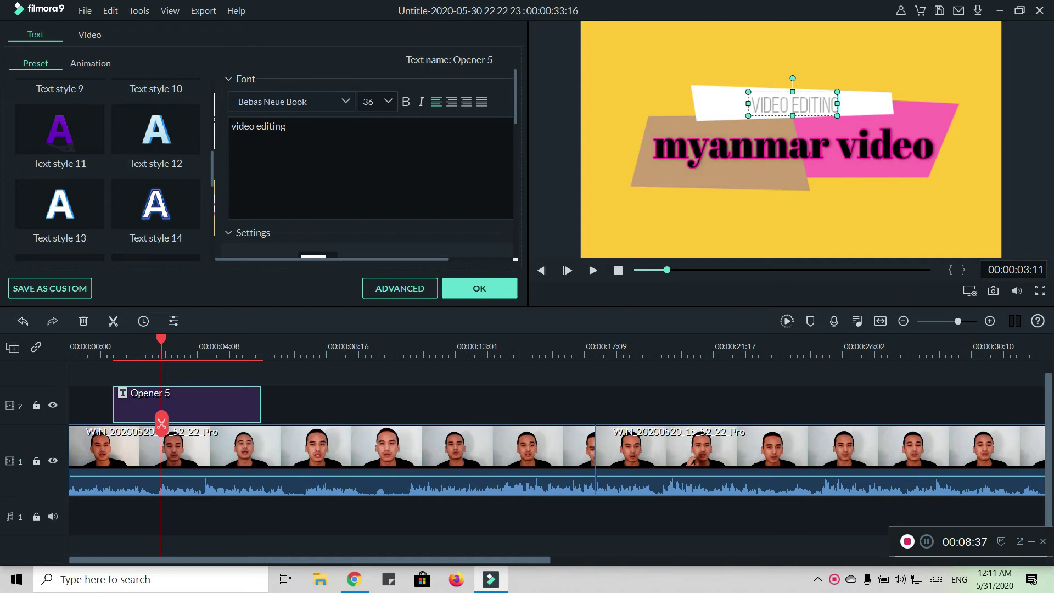
{"action": "left_click", "coordinate": [59, 129]}
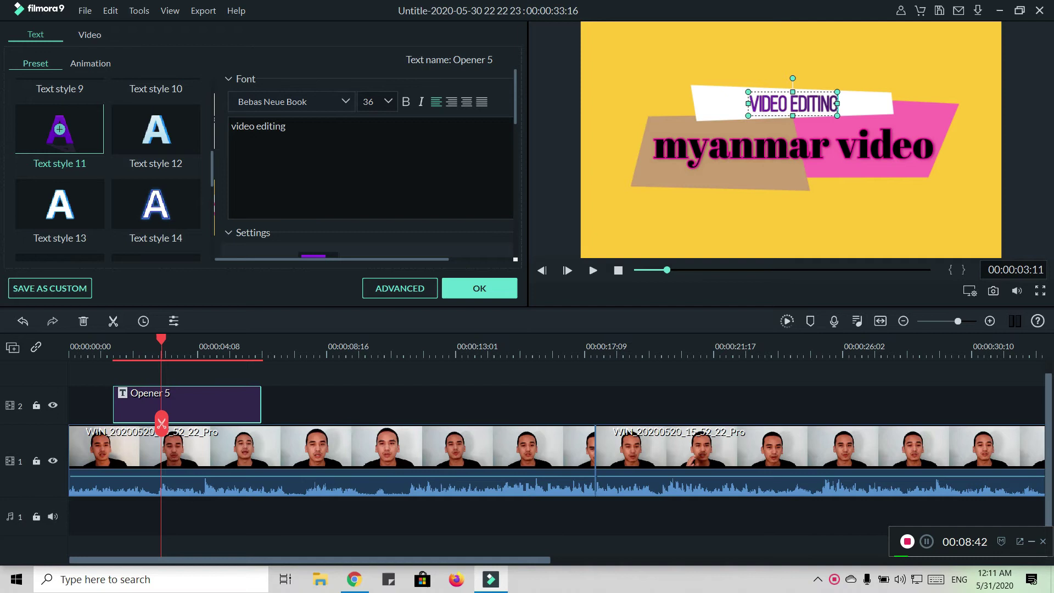
{"action": "left_click", "coordinate": [479, 288]}
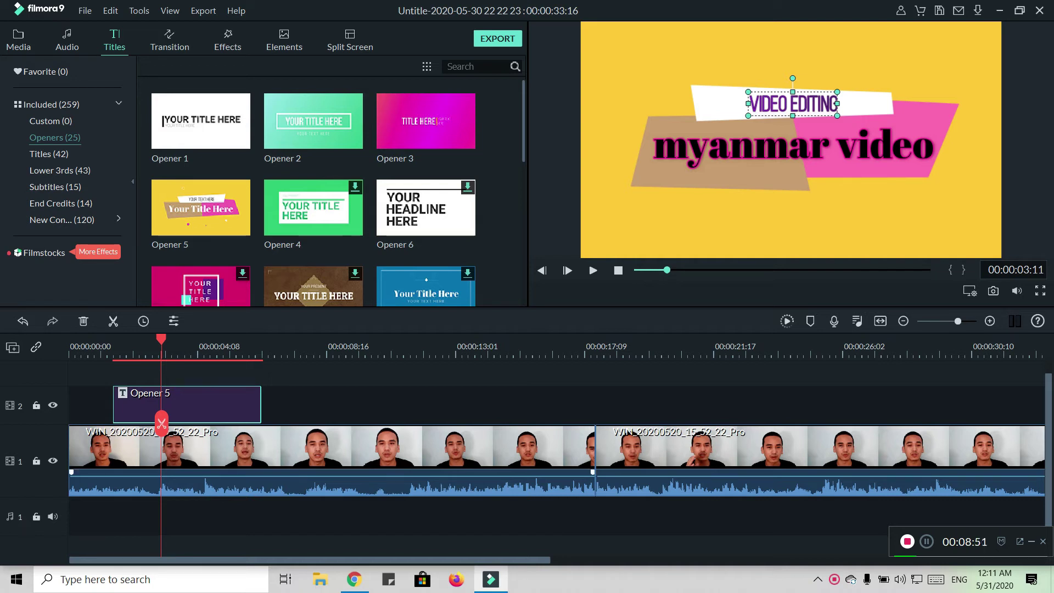
Shift the video clips to start at about 00:00:03:11 and move the Opener 5 title to the timeline's beginning
{"action": "left_click_drag", "start_coordinate": [329, 450], "coordinate": [422, 450]}
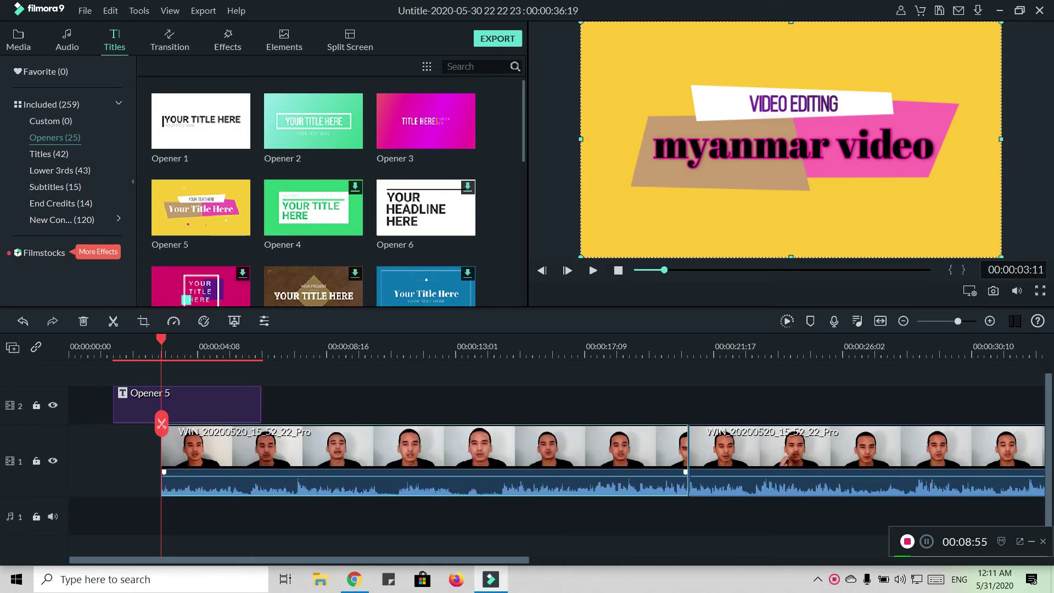
{"action": "left_click_drag", "start_coordinate": [186, 404], "coordinate": [142, 404]}
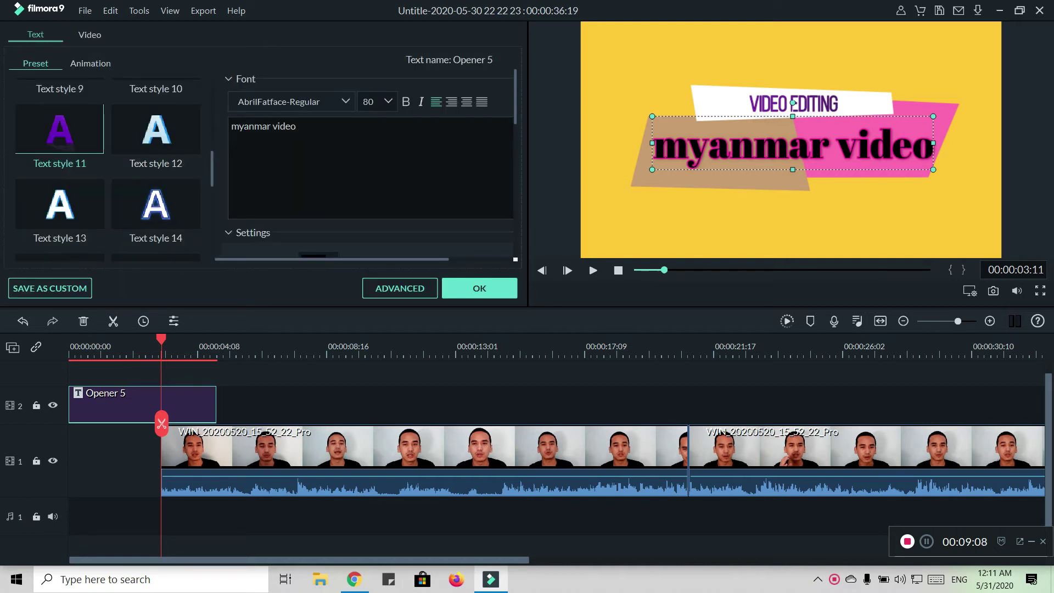
Try a larger scale on the opener's "myanmar video" text, then scale it slightly below its original size
{"action": "scroll", "coordinate": [369, 164], "scroll_direction": "down", "scroll_amount": 2}
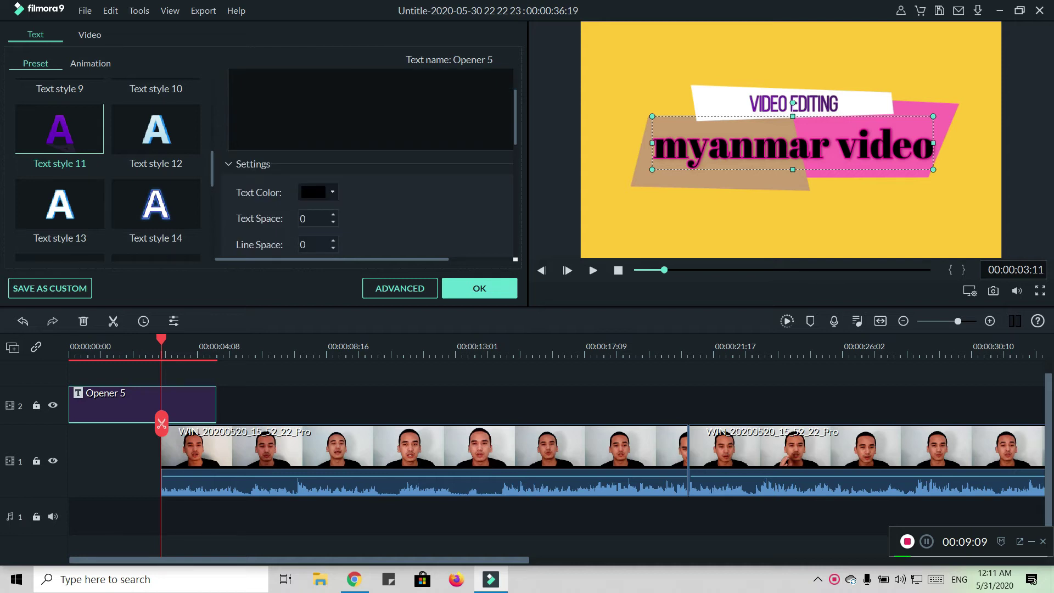
{"action": "scroll", "coordinate": [371, 165], "scroll_direction": "down", "scroll_amount": 2}
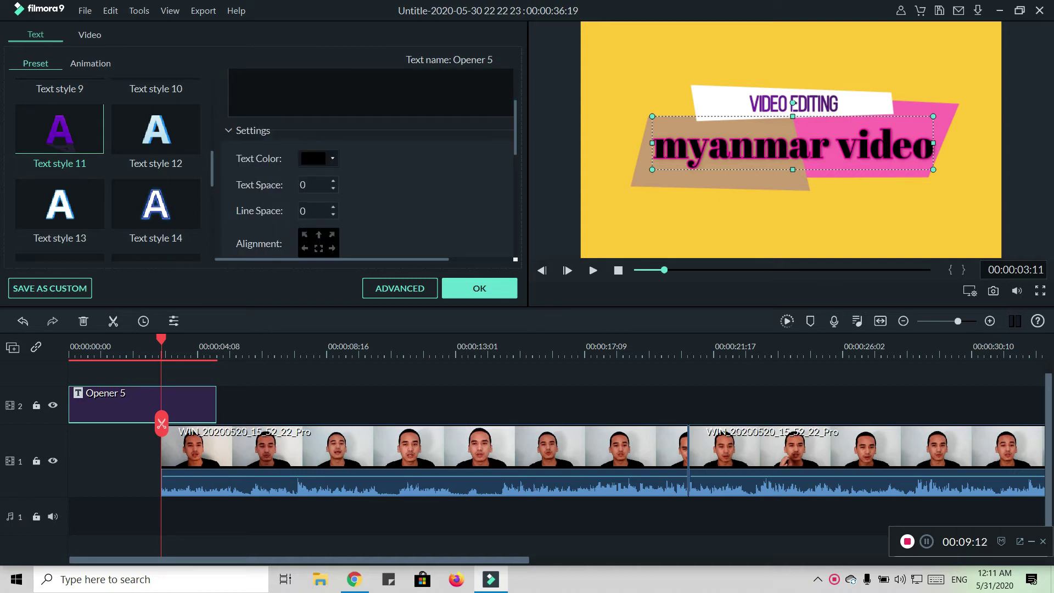
{"action": "scroll", "coordinate": [368, 164], "scroll_direction": "down", "scroll_amount": 1}
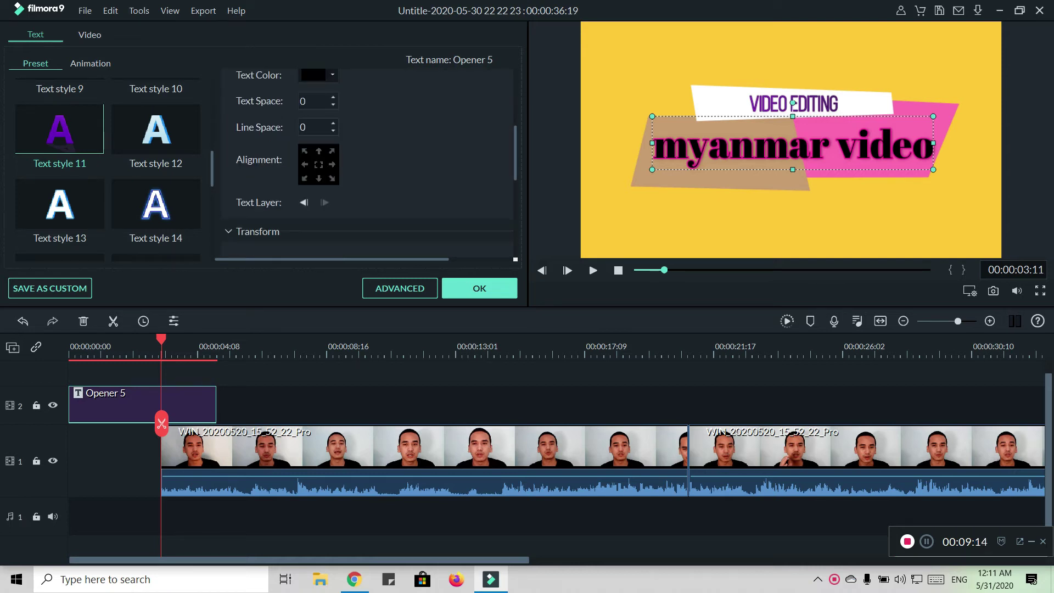
{"action": "scroll", "coordinate": [367, 164], "scroll_direction": "down", "scroll_amount": 2}
{"action": "scroll", "coordinate": [367, 164], "scroll_direction": "down", "scroll_amount": 1}
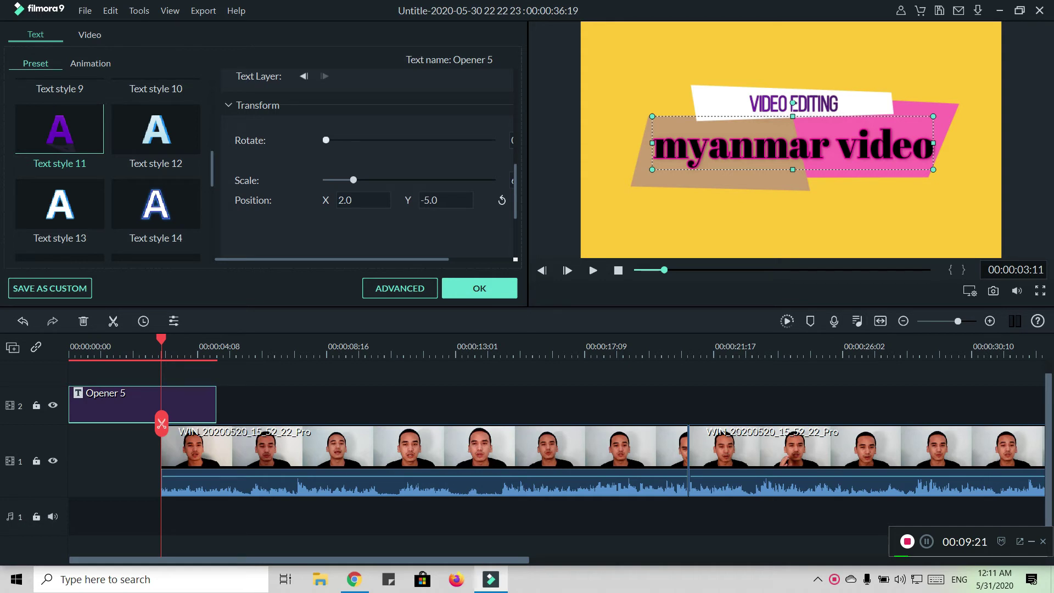
{"action": "left_click_drag", "start_coordinate": [326, 140], "coordinate": [326, 140]}
{"action": "left_click_drag", "start_coordinate": [352, 180], "coordinate": [392, 180]}
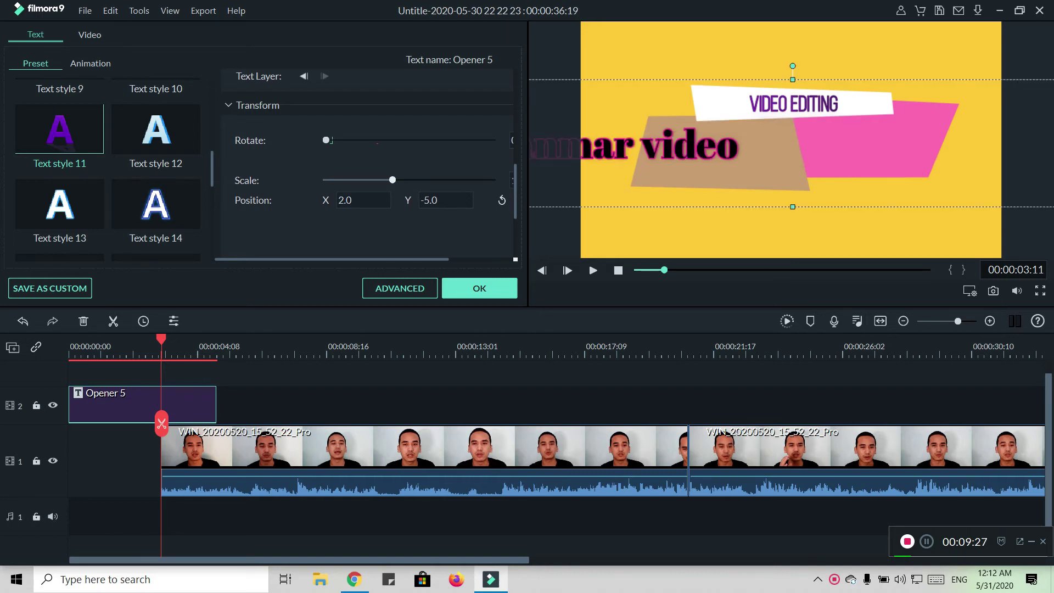
{"action": "left_click_drag", "start_coordinate": [392, 179], "coordinate": [349, 180]}
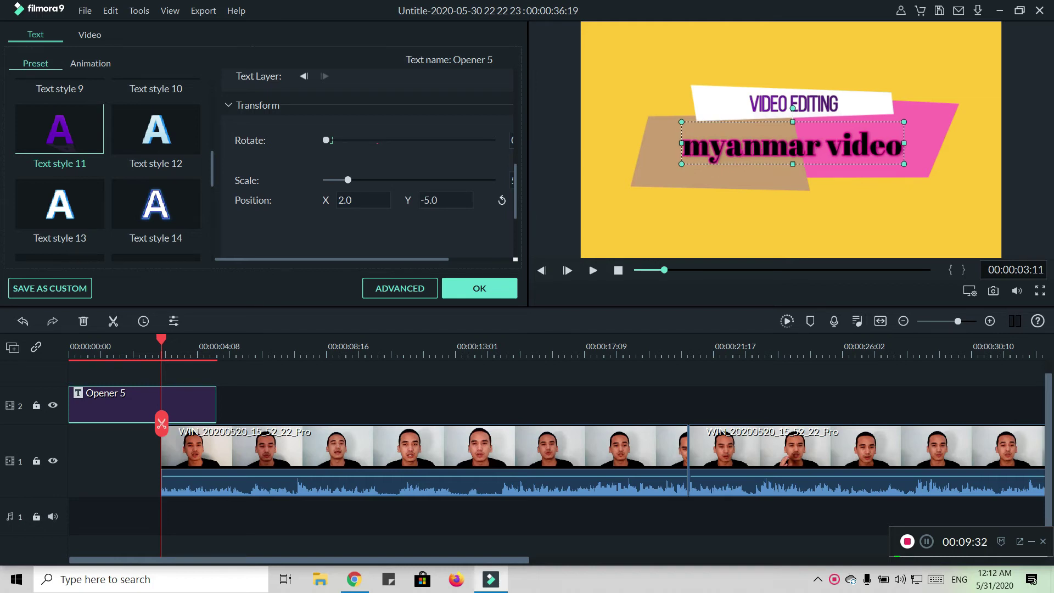
Lower the opacity of the "myanmar video" text slightly and confirm the title edits
{"action": "scroll", "coordinate": [366, 165], "scroll_direction": "down", "scroll_amount": 3}
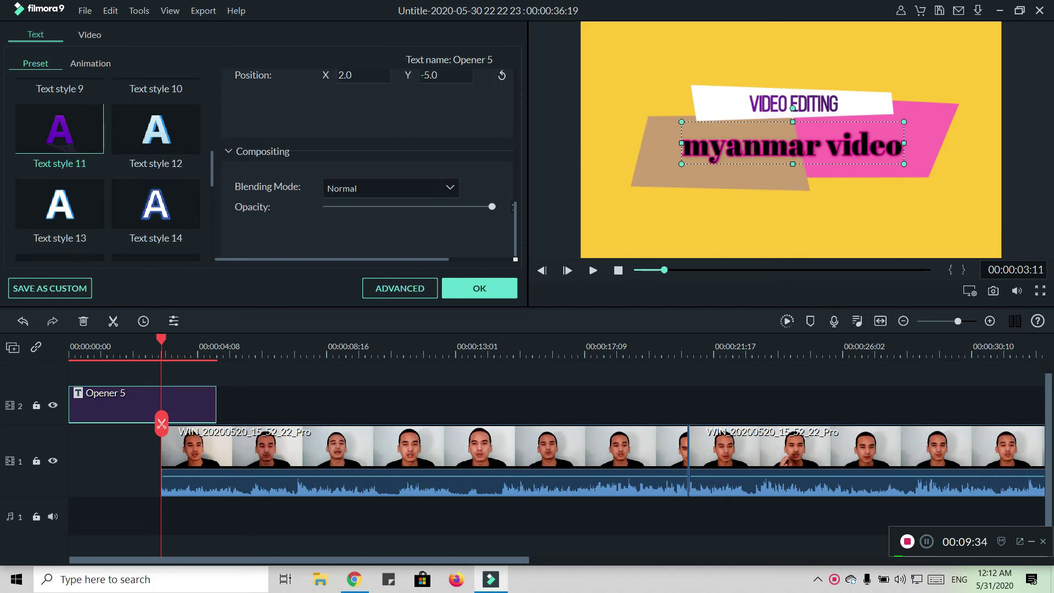
{"action": "left_click_drag", "start_coordinate": [491, 206], "coordinate": [489, 206]}
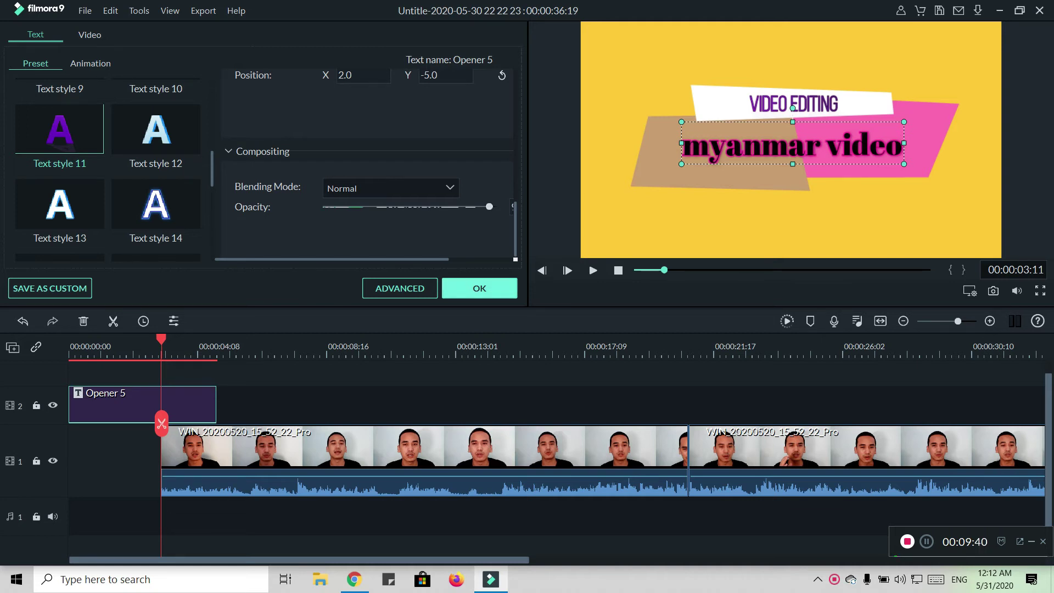
{"action": "left_click", "coordinate": [479, 289]}
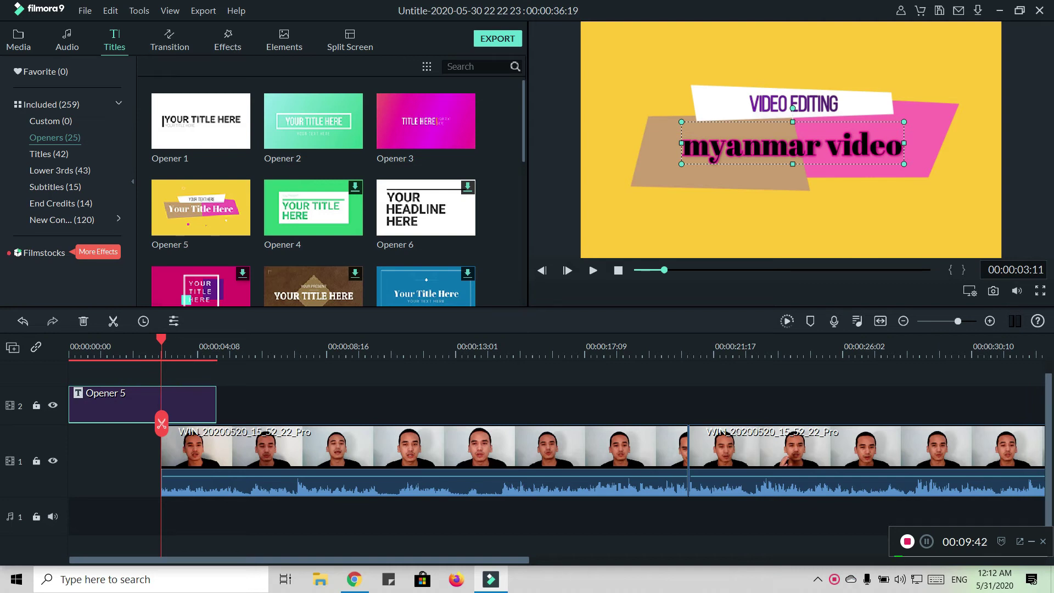
Delete the Opener 5 title from the timeline
{"action": "right_click", "coordinate": [129, 401]}
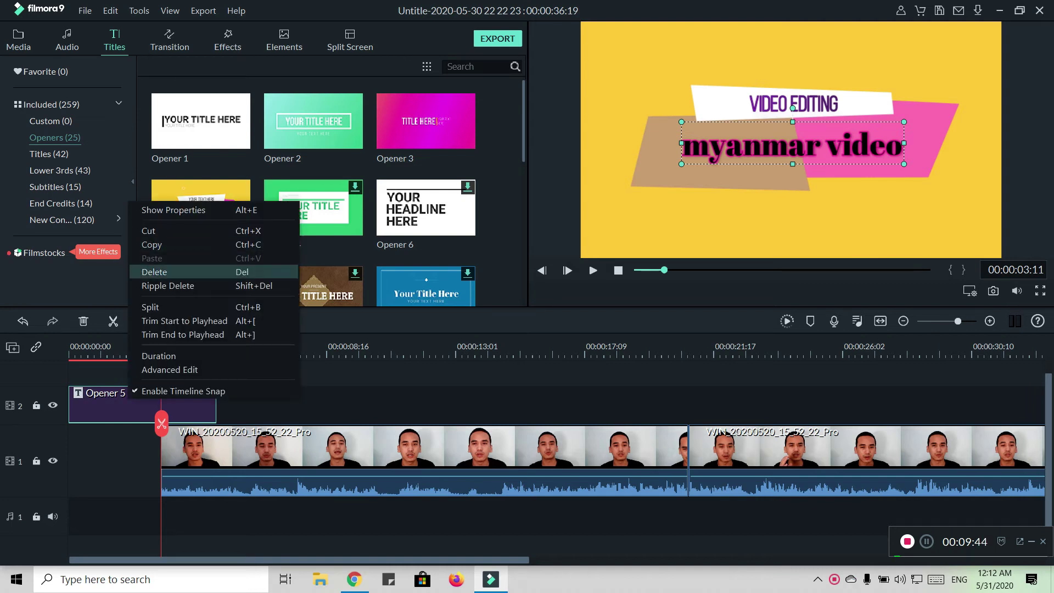
{"action": "left_click", "coordinate": [154, 271]}
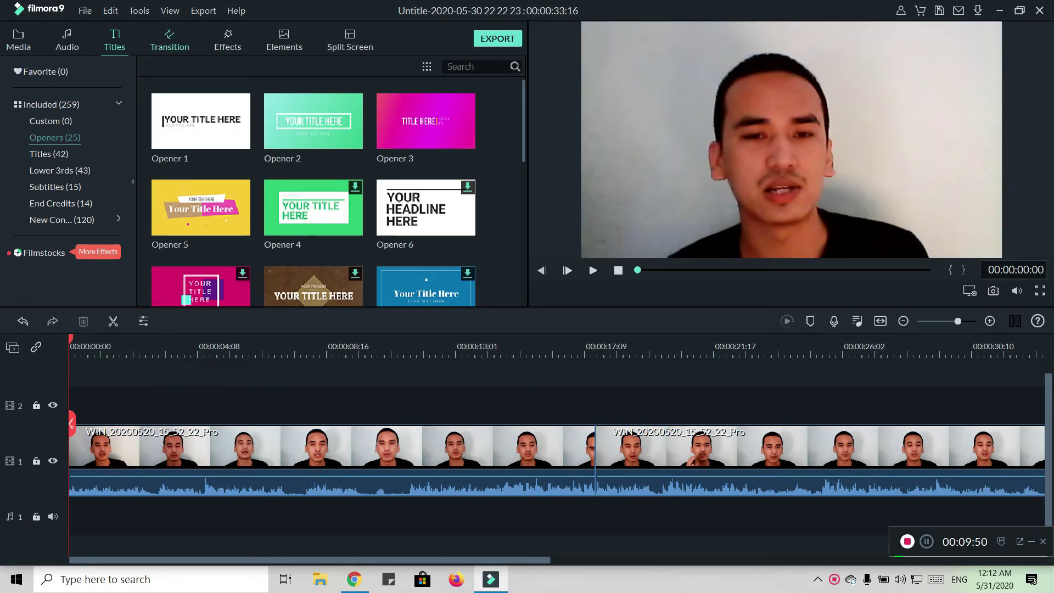
Open the transition library and split the first video clip at 00:00:02:08, 00:00:05:06 and 00:00:08:00
{"action": "left_click", "coordinate": [169, 41]}
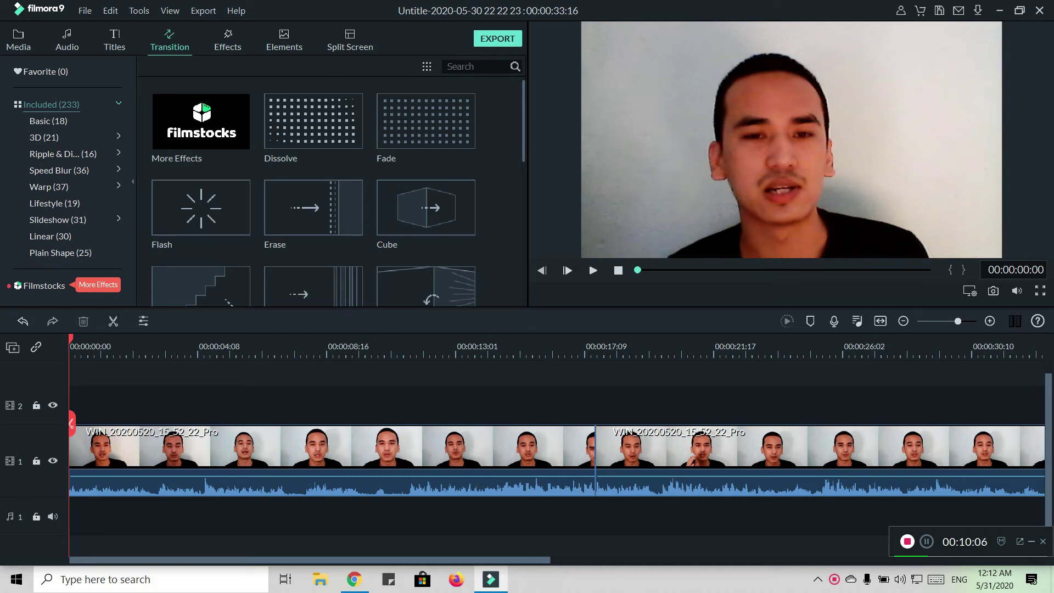
{"action": "left_click", "coordinate": [201, 121]}
{"action": "left_click", "coordinate": [138, 346]}
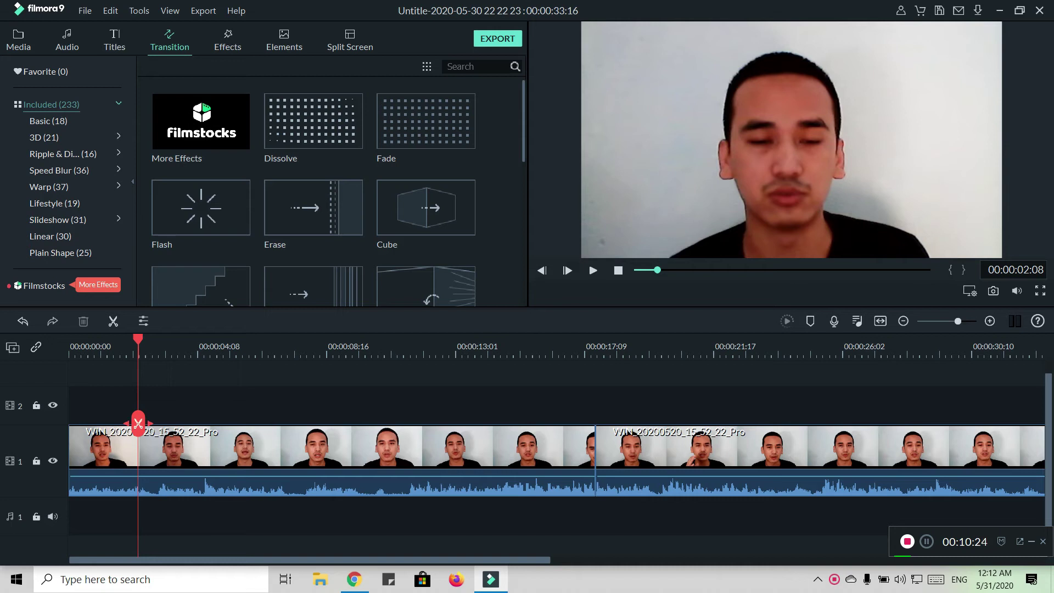
{"action": "left_click", "coordinate": [138, 422]}
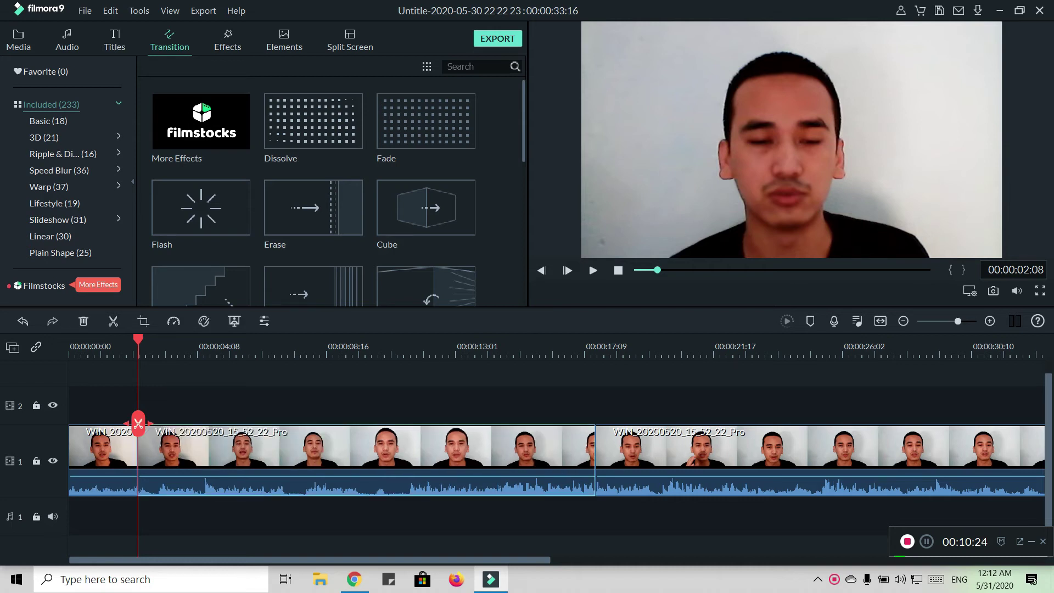
{"action": "left_click", "coordinate": [244, 346]}
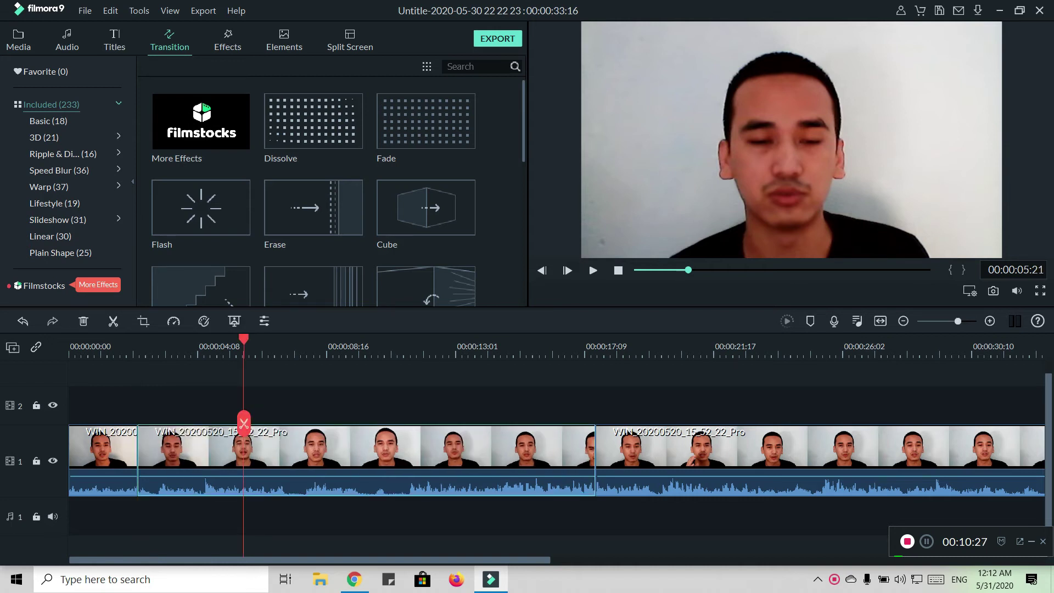
{"action": "left_click_drag", "start_coordinate": [244, 422], "coordinate": [224, 422]}
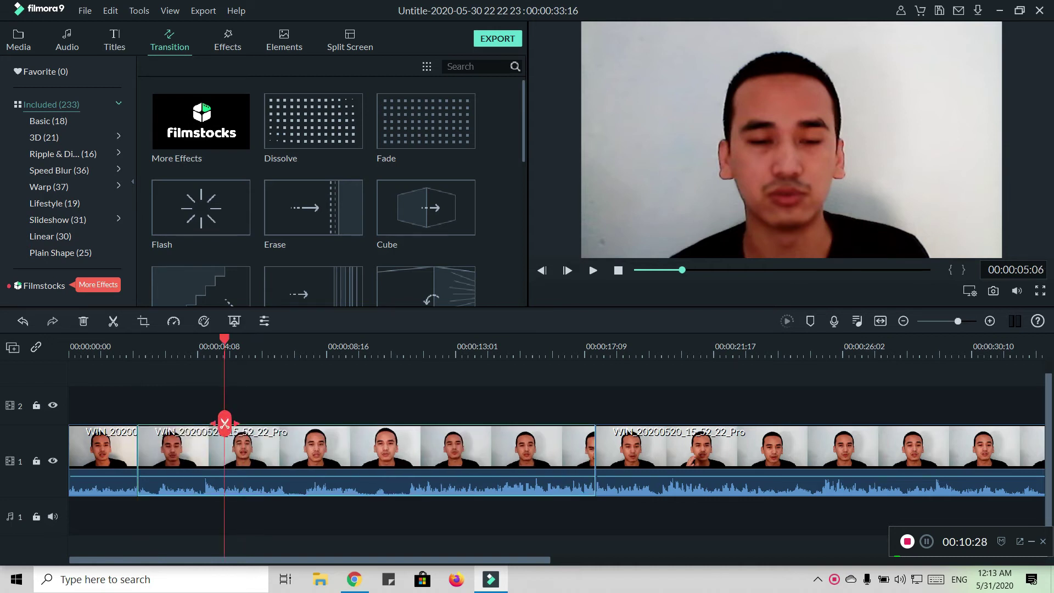
{"action": "left_click", "coordinate": [224, 424]}
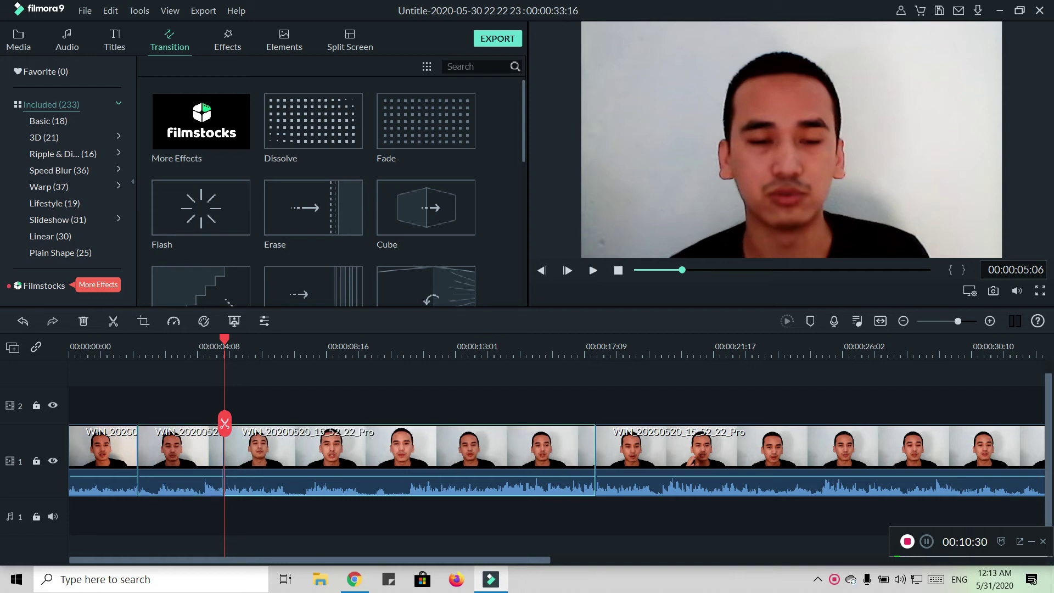
{"action": "left_click_drag", "start_coordinate": [224, 423], "coordinate": [306, 423]}
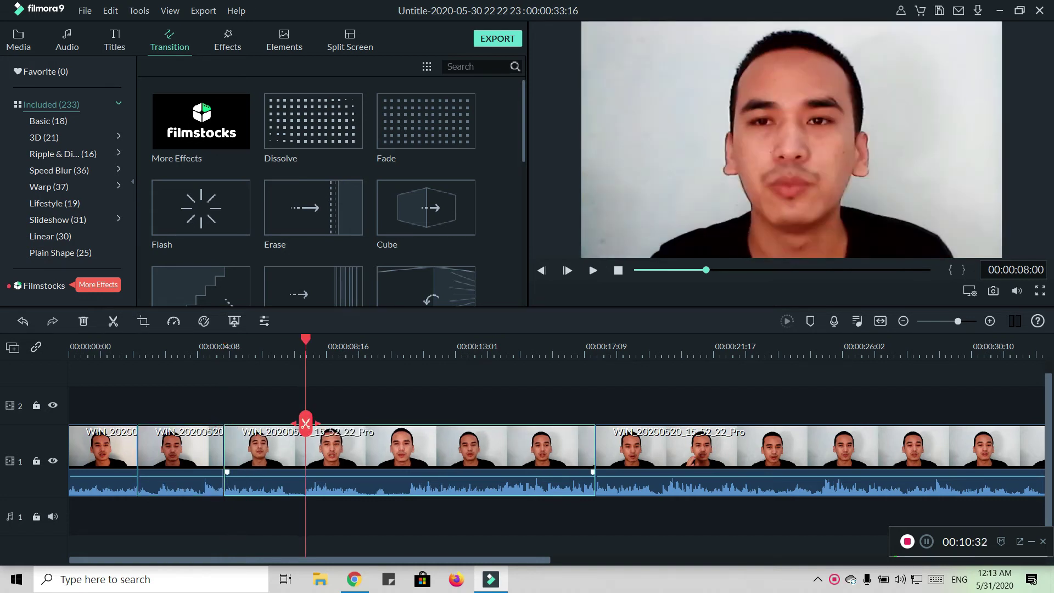
{"action": "left_click", "coordinate": [306, 423]}
Add the Swirl transition to both ends of the clip starting at 00:00:08:00, moving the starting one to the cut at 00:00:02:08
{"action": "left_click", "coordinate": [135, 347]}
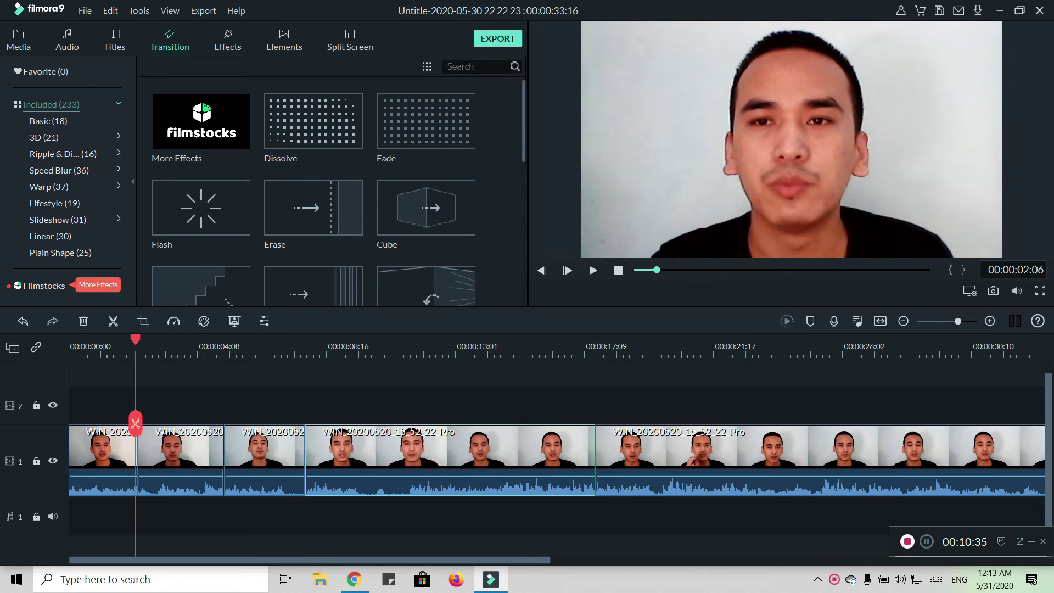
{"action": "left_click", "coordinate": [120, 347]}
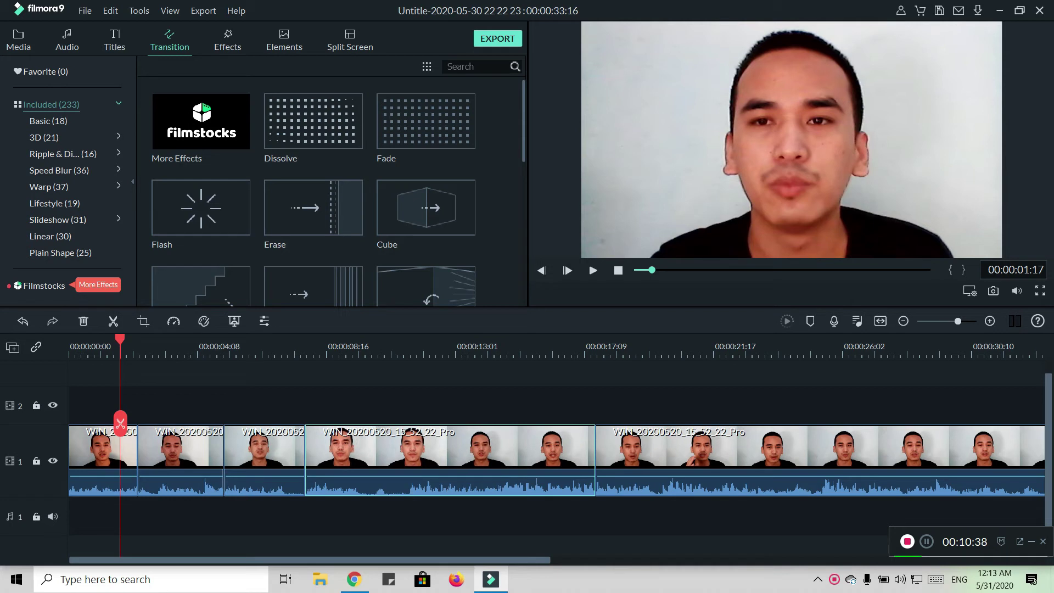
{"action": "left_click", "coordinate": [101, 346]}
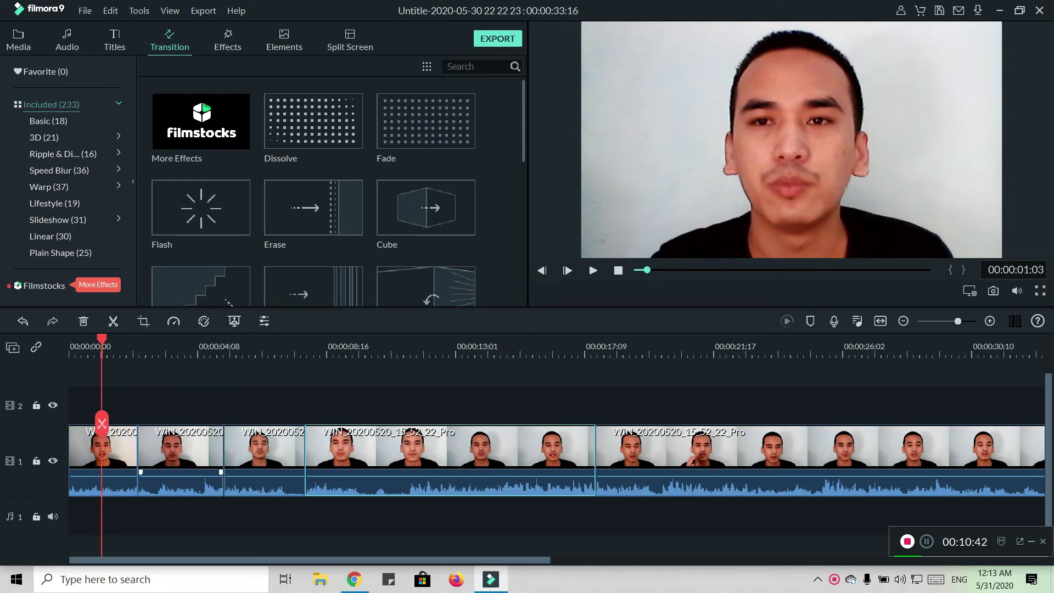
{"action": "scroll", "coordinate": [312, 192], "scroll_direction": "down", "scroll_amount": 5}
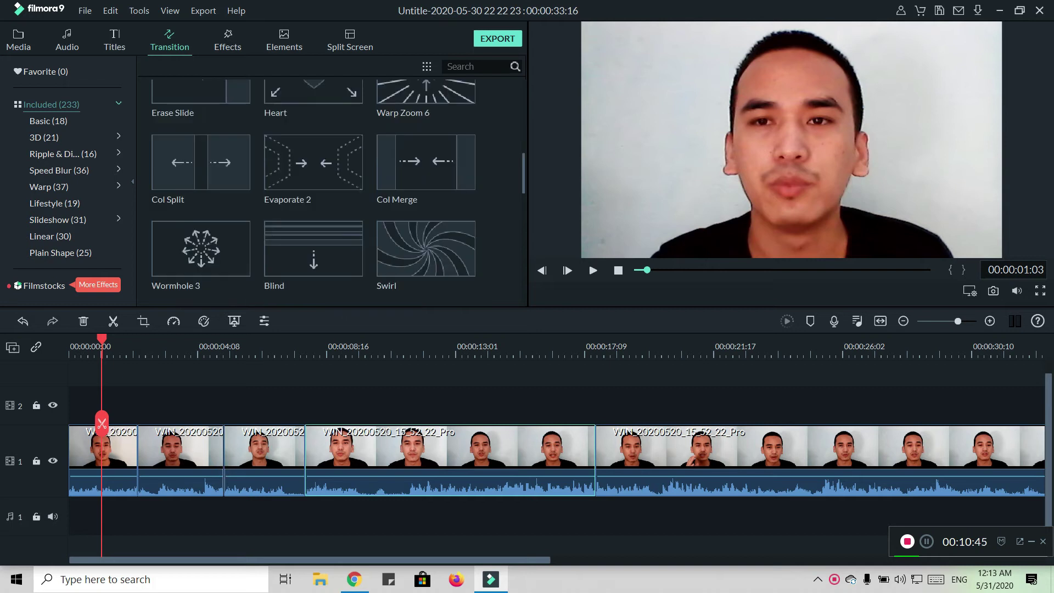
{"action": "scroll", "coordinate": [313, 192], "scroll_direction": "down", "scroll_amount": 3}
{"action": "scroll", "coordinate": [313, 192], "scroll_direction": "up", "scroll_amount": 3}
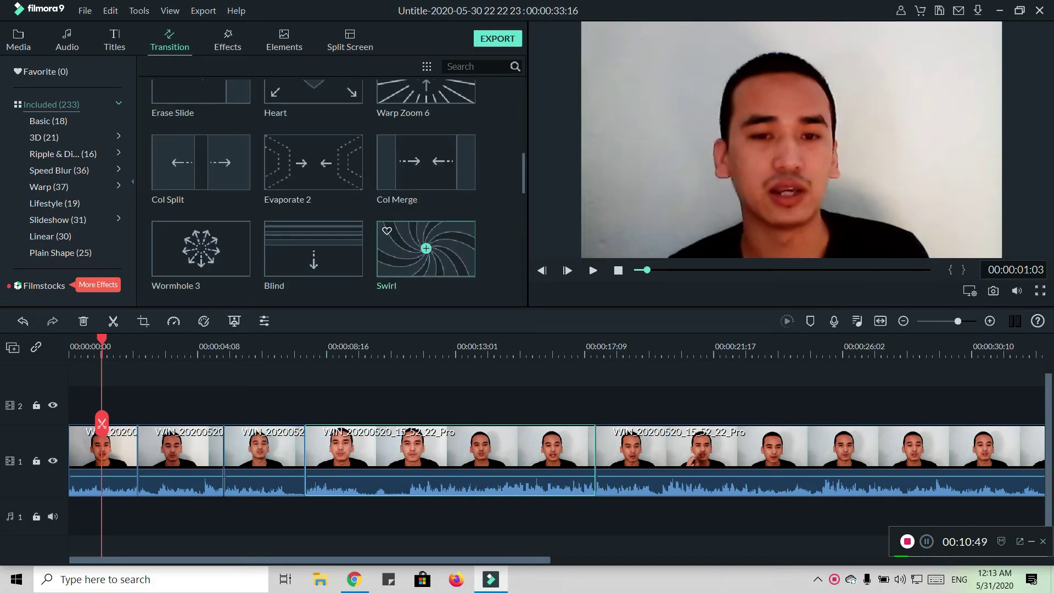
{"action": "left_click", "coordinate": [426, 248]}
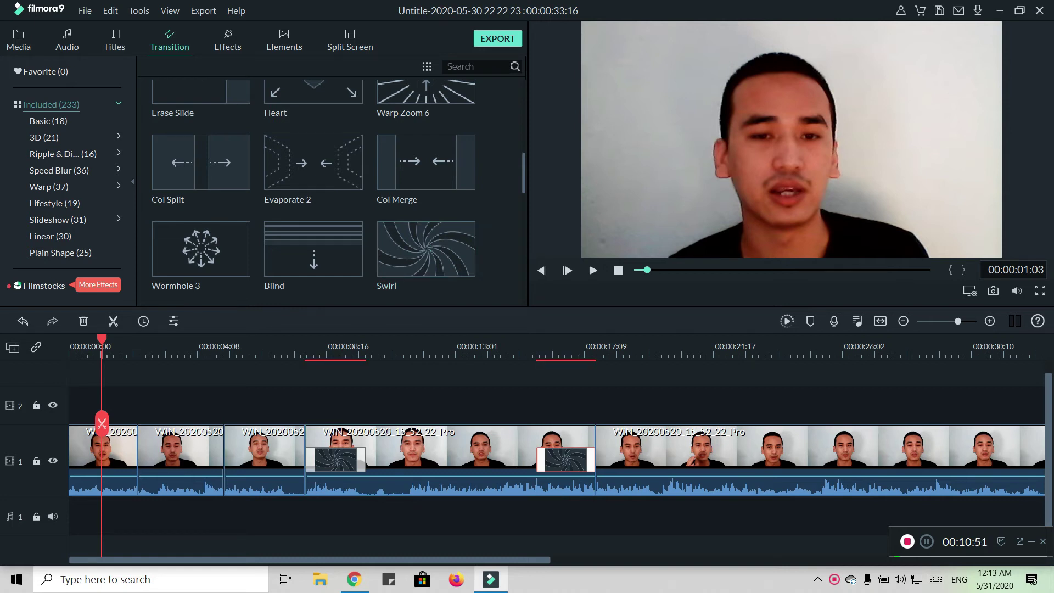
{"action": "left_click_drag", "start_coordinate": [335, 459], "coordinate": [137, 459]}
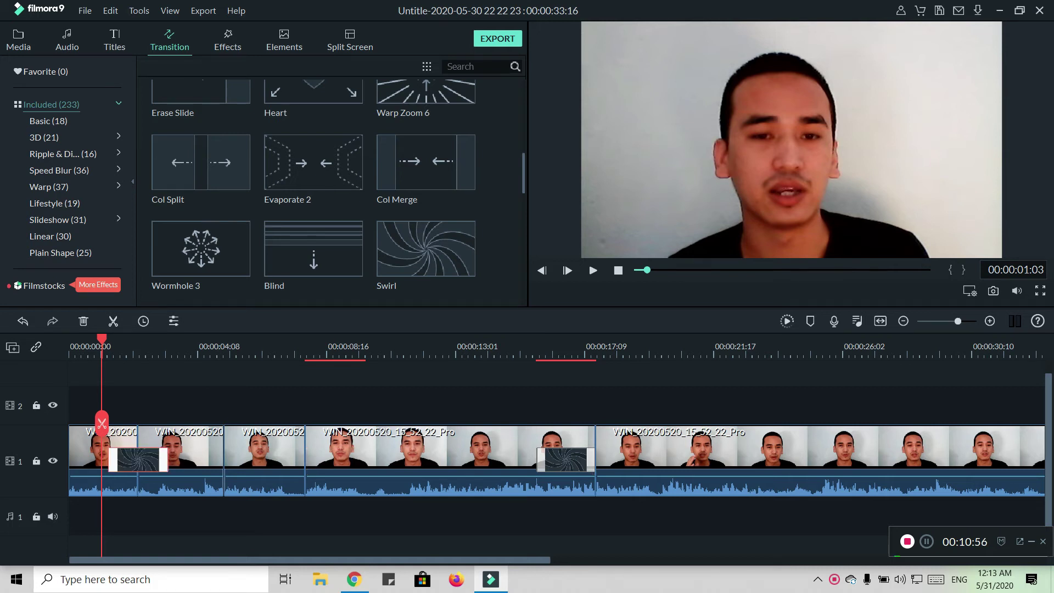
Add the Box Flip 2 transition at the cut at 00:00:05:06
{"action": "scroll", "coordinate": [201, 195], "scroll_direction": "down", "scroll_amount": 5}
{"action": "scroll", "coordinate": [201, 208], "scroll_direction": "down", "scroll_amount": 4}
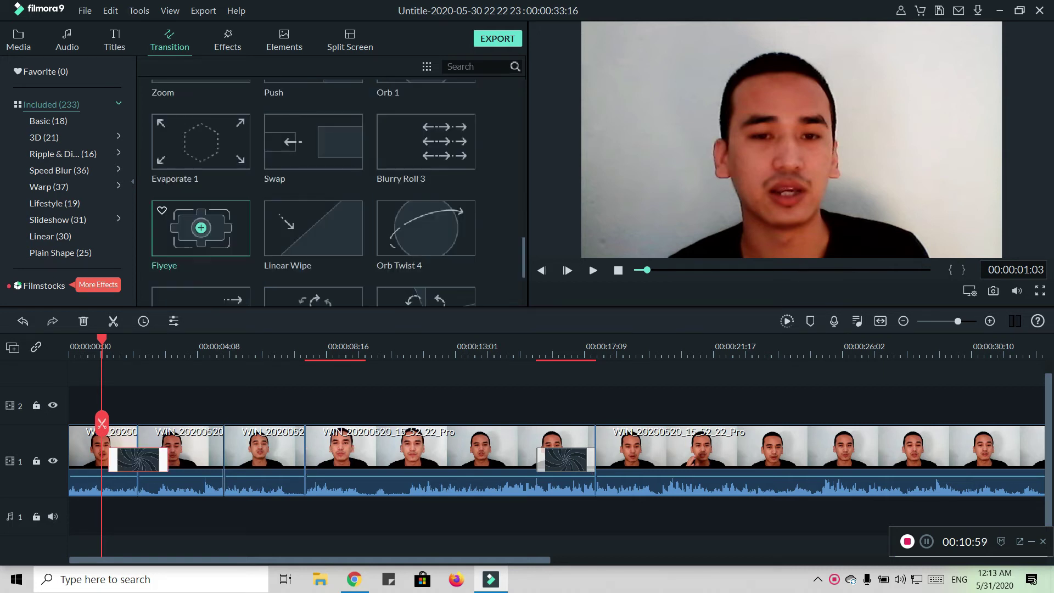
{"action": "scroll", "coordinate": [201, 214], "scroll_direction": "up", "scroll_amount": 4}
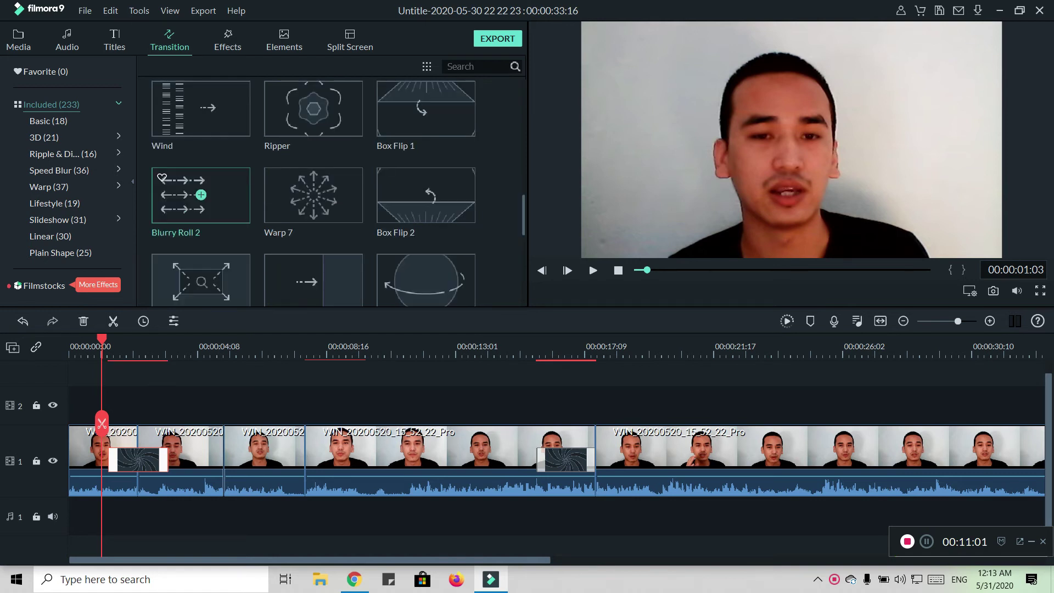
{"action": "scroll", "coordinate": [201, 214], "scroll_direction": "down", "scroll_amount": 4}
{"action": "scroll", "coordinate": [425, 195], "scroll_direction": "up", "scroll_amount": 4}
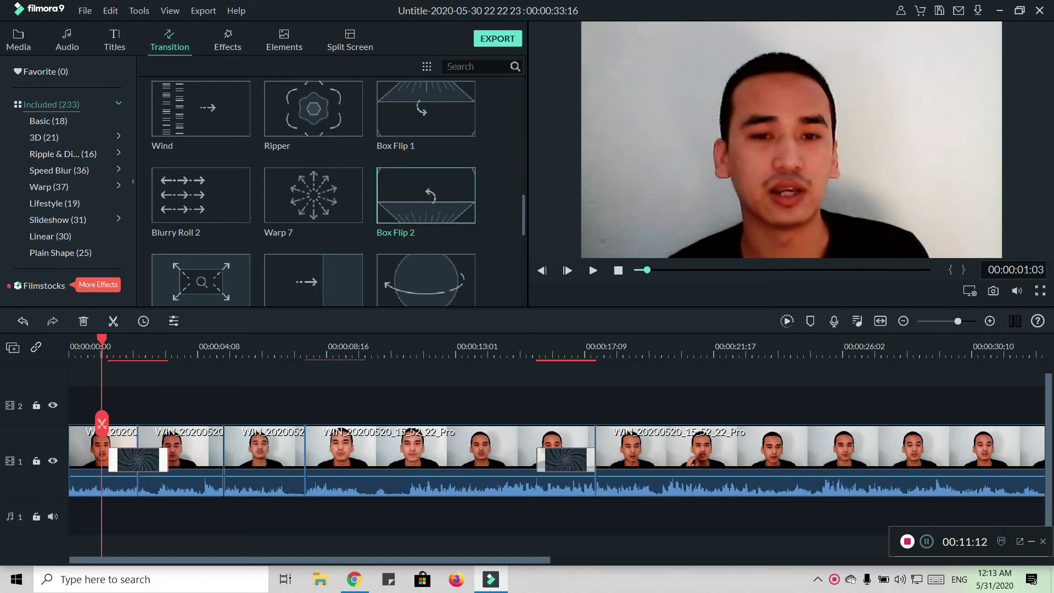
{"action": "left_click_drag", "start_coordinate": [426, 195], "coordinate": [224, 459]}
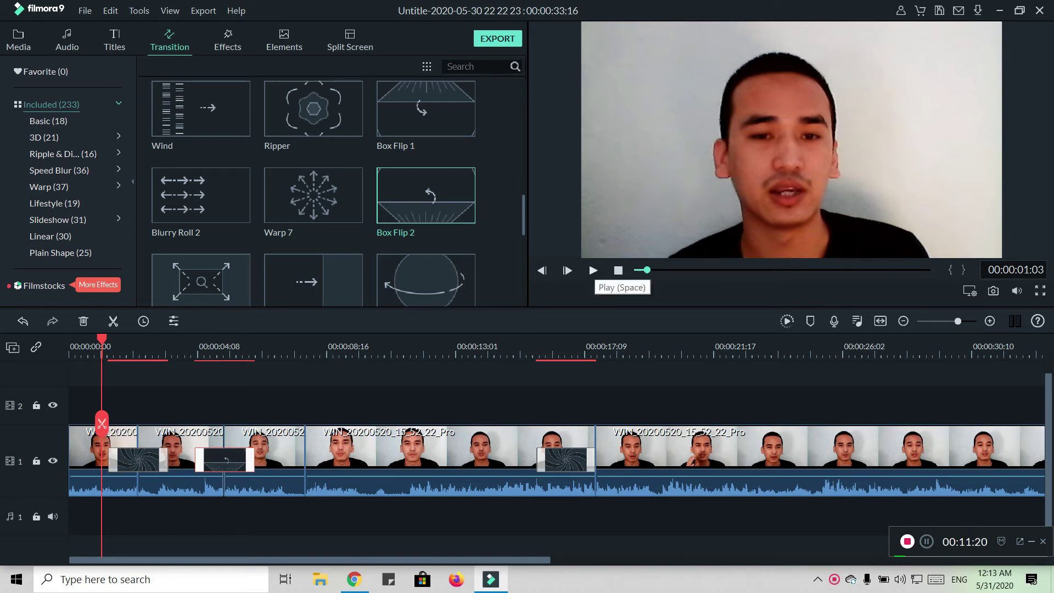
Play back the first Swirl and Box Flip 2 transitions, then place the playhead at 00:00:10:08
{"action": "left_click", "coordinate": [593, 270]}
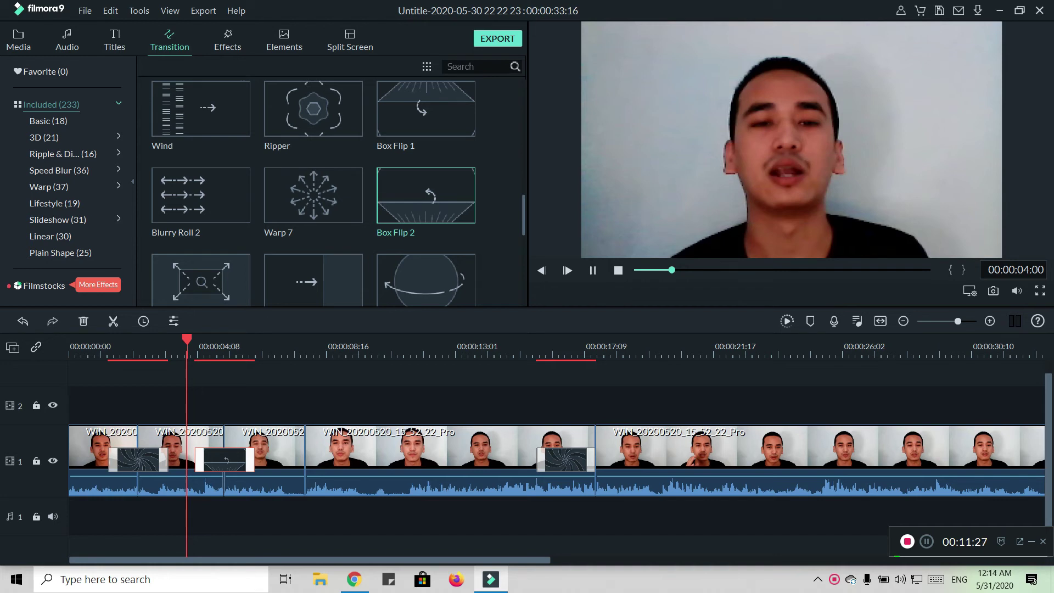
{"action": "key", "text": "space"}
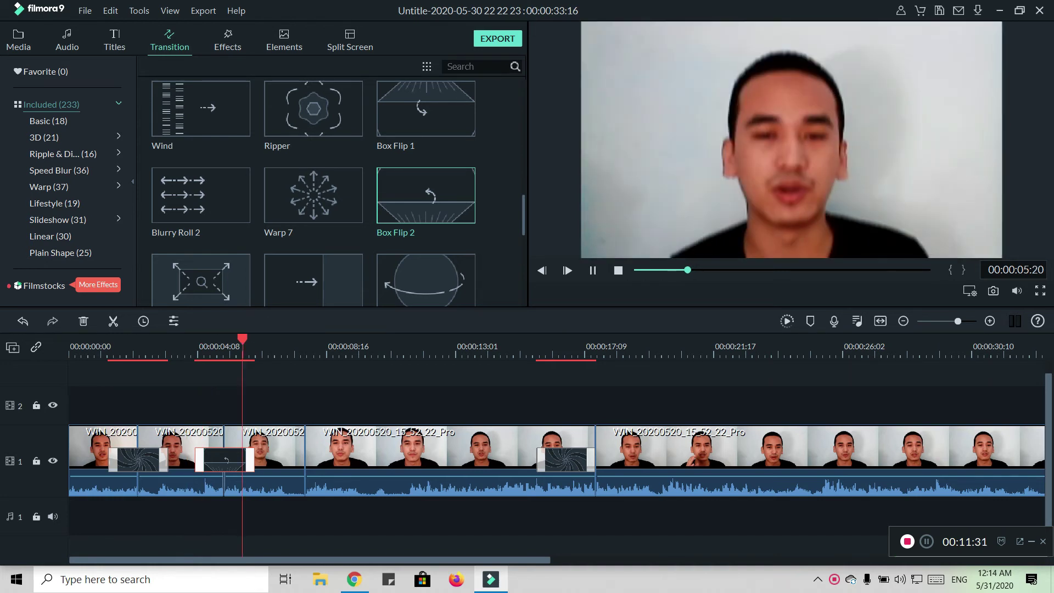
{"action": "key", "text": "space"}
{"action": "left_click", "coordinate": [362, 351]}
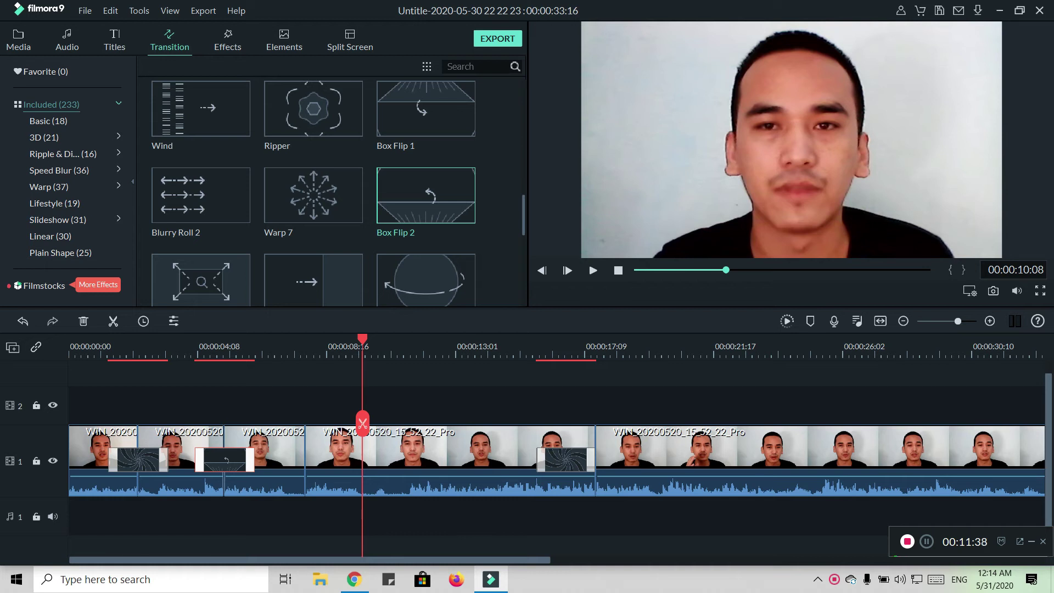
Open the effects library and add the 1977 effect on the second video track at 00:00:10:08
{"action": "mouse_move", "coordinate": [313, 195]}
{"action": "left_click", "coordinate": [228, 40]}
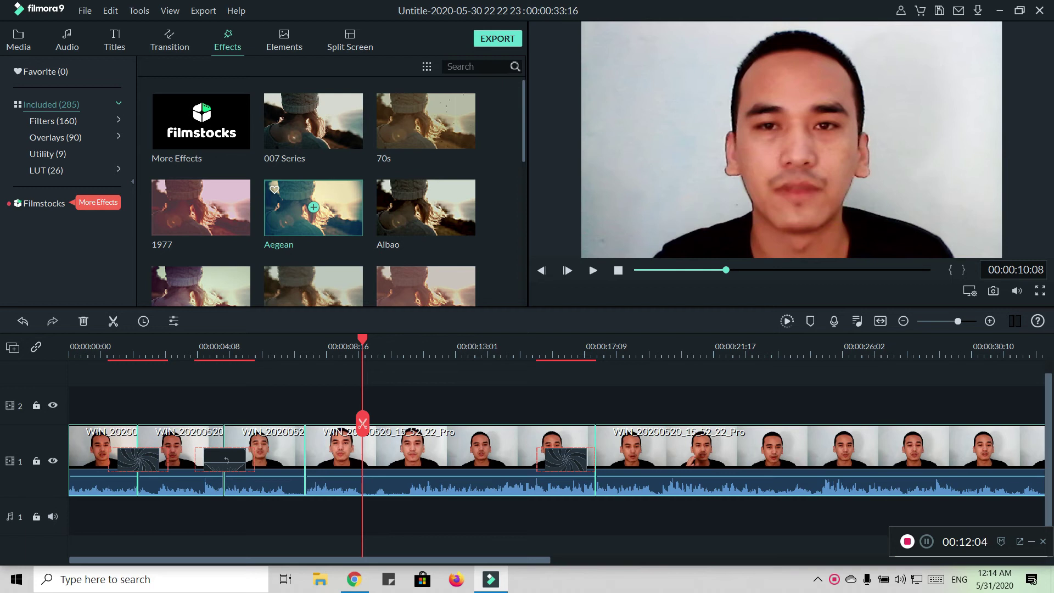
{"action": "left_click", "coordinate": [201, 207]}
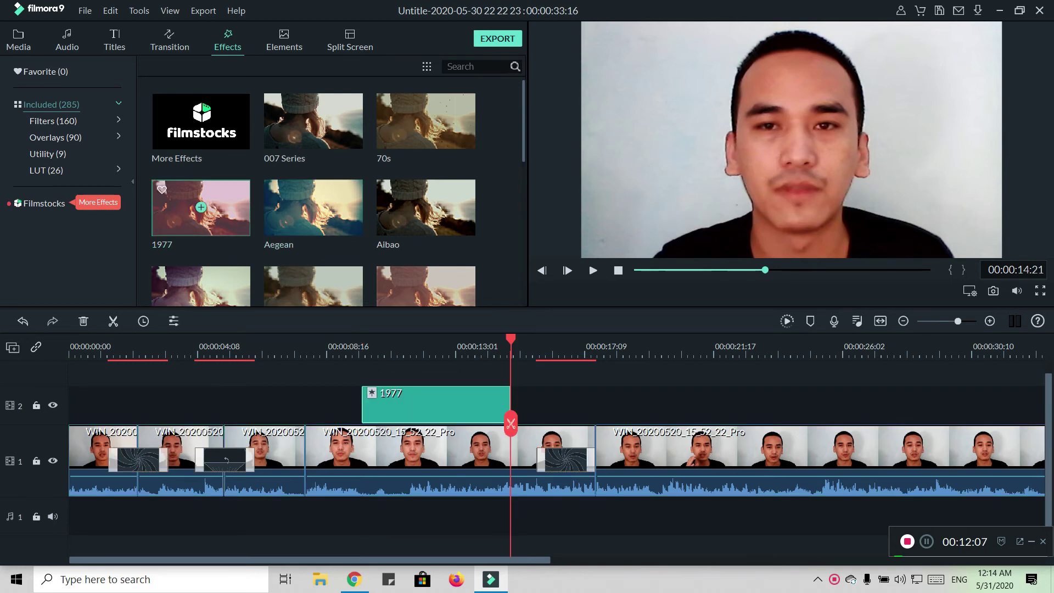
Try moving the 1977 effect onto the first video track, then return it to the second and close the gap between the clips
{"action": "mouse_move", "coordinate": [435, 404]}
{"action": "left_mouse_down"}
{"action": "mouse_move", "coordinate": [436, 460]}
{"action": "mouse_move", "coordinate": [436, 404]}
{"action": "left_mouse_up"}
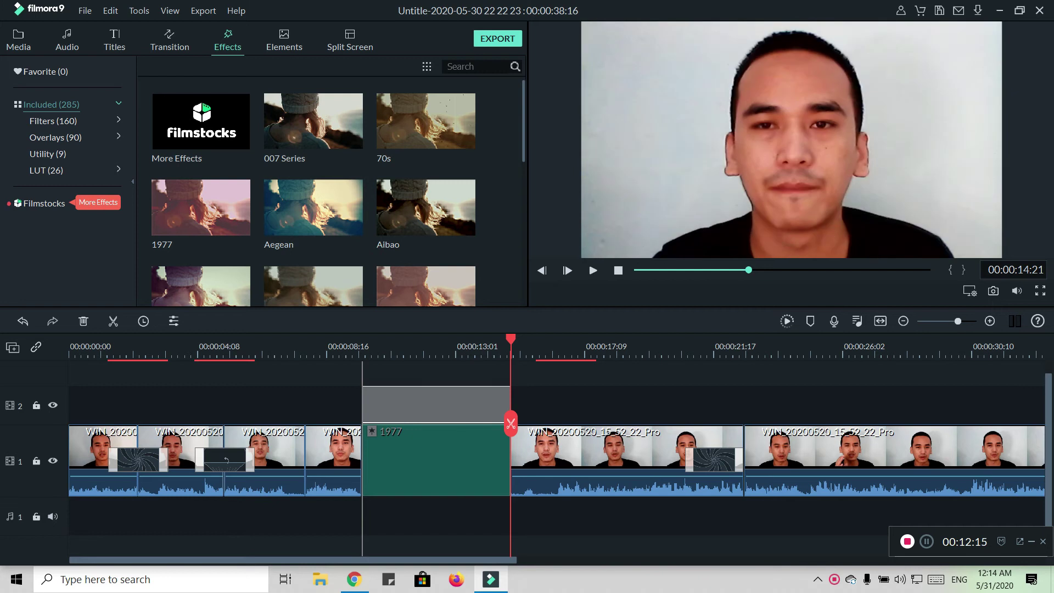
{"action": "left_click_drag", "start_coordinate": [436, 404], "coordinate": [436, 405]}
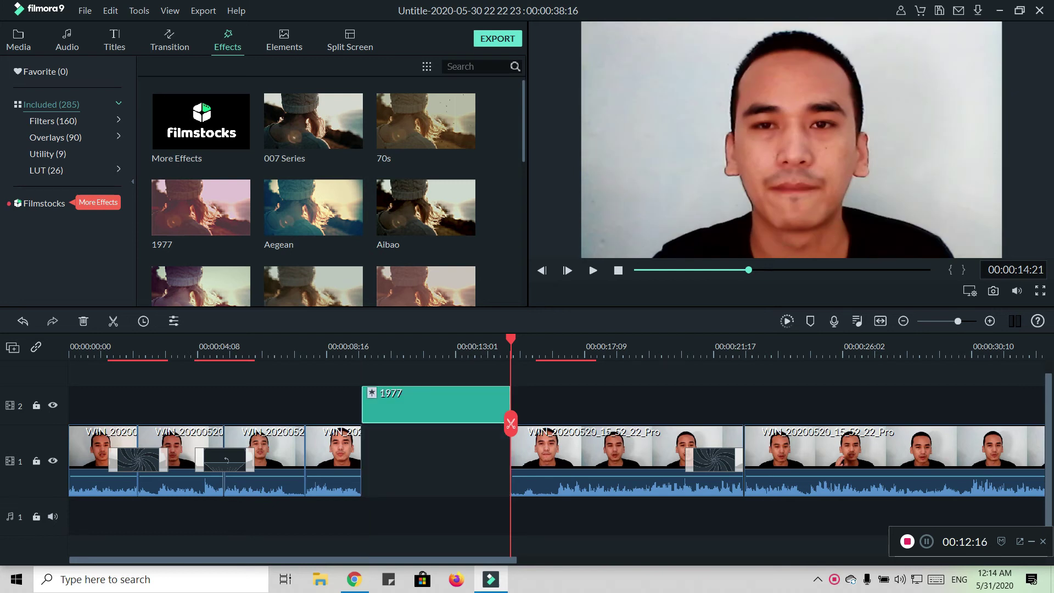
{"action": "left_click_drag", "start_coordinate": [468, 458], "coordinate": [805, 462]}
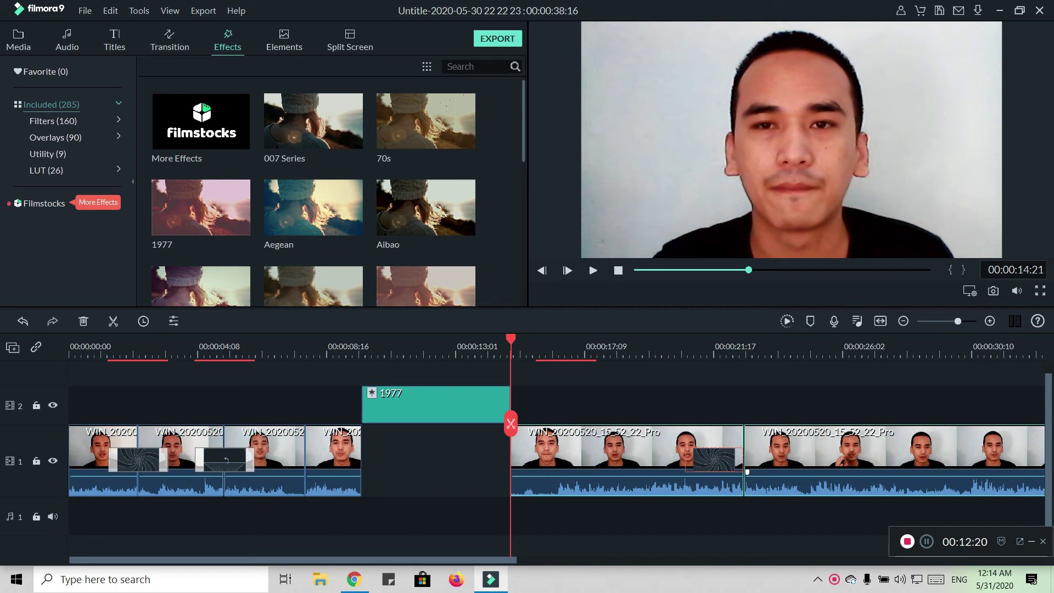
{"action": "left_click_drag", "start_coordinate": [804, 462], "coordinate": [655, 462]}
{"action": "left_click_drag", "start_coordinate": [805, 462], "coordinate": [657, 462]}
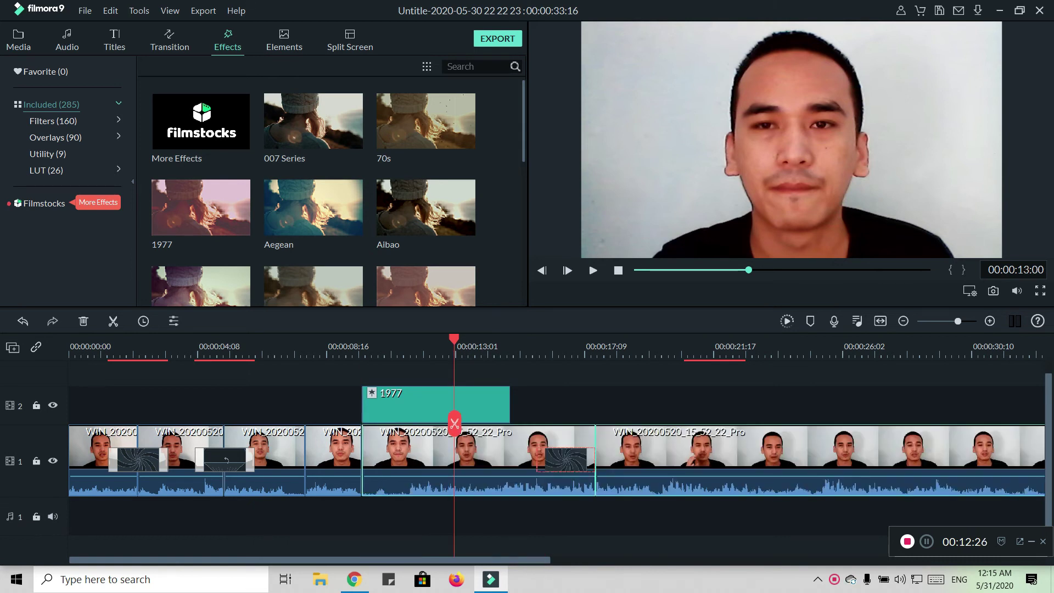
Play back the section with the 1977 effect from 00:00:10:11
{"action": "left_click", "coordinate": [379, 346]}
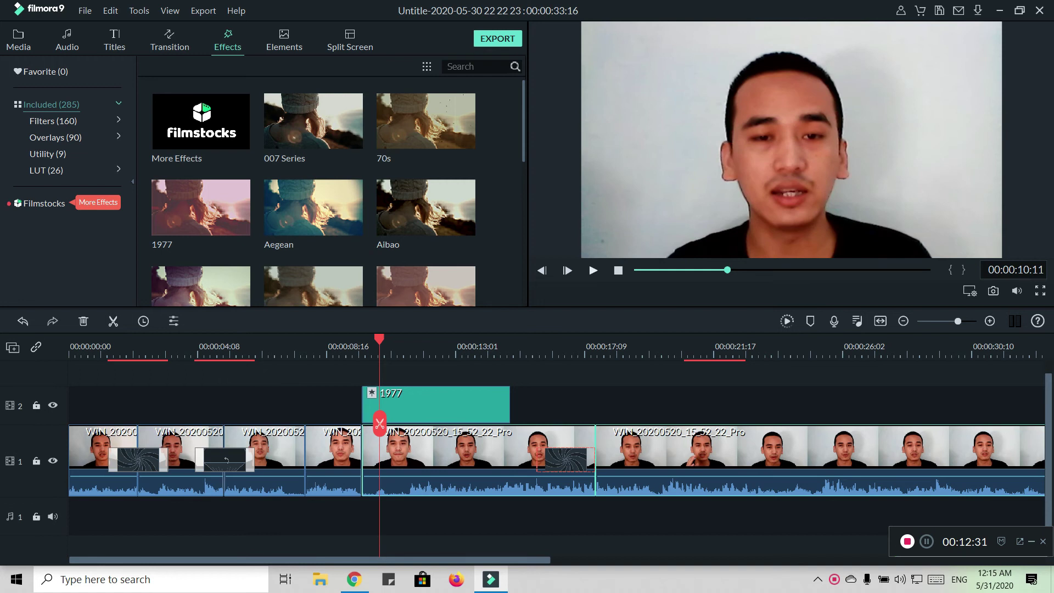
{"action": "left_click", "coordinate": [593, 270]}
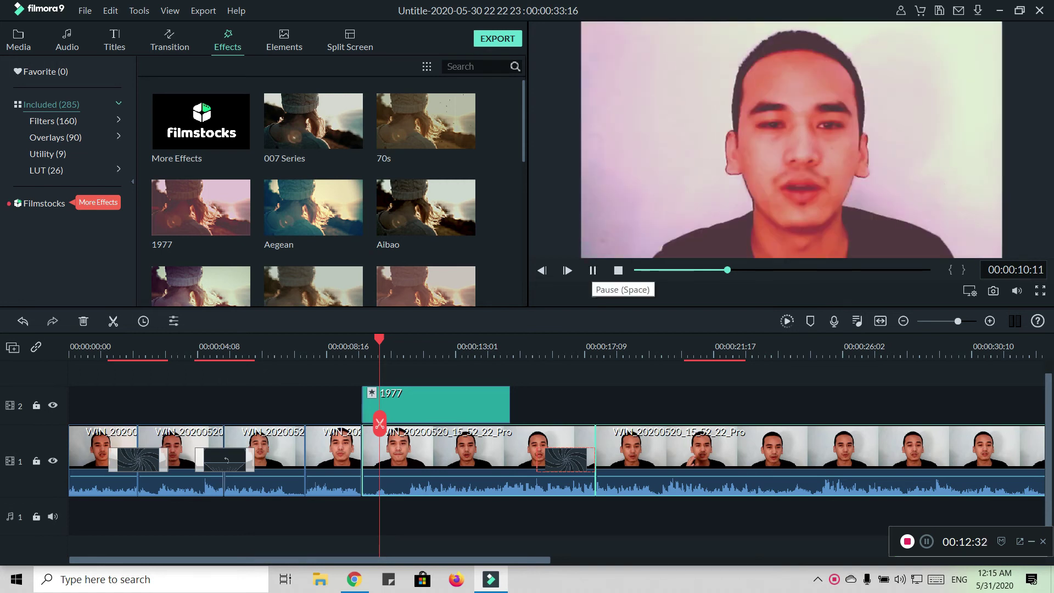
{"action": "left_click", "coordinate": [593, 270]}
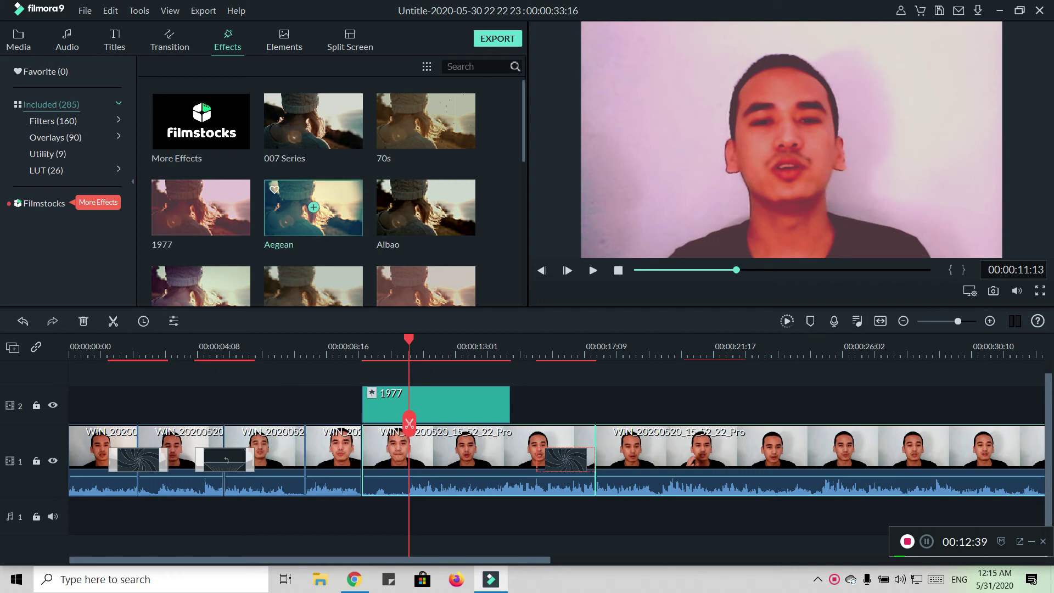
Replace the 1977 effect with Aegean and move it into the first video track at about 16 seconds
{"action": "left_click", "coordinate": [409, 420]}
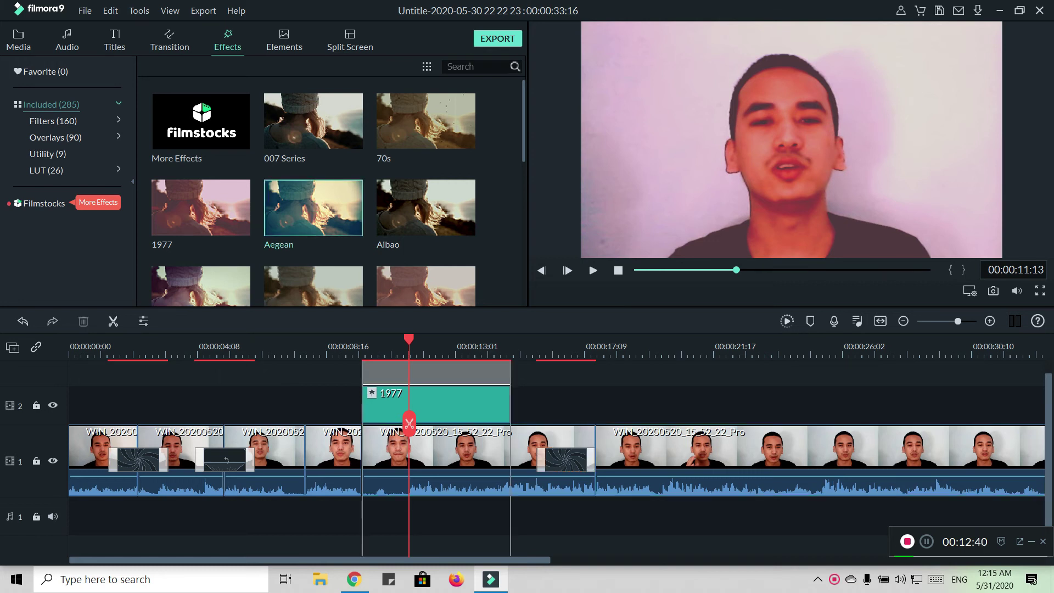
{"action": "left_click_drag", "start_coordinate": [373, 373], "coordinate": [373, 404]}
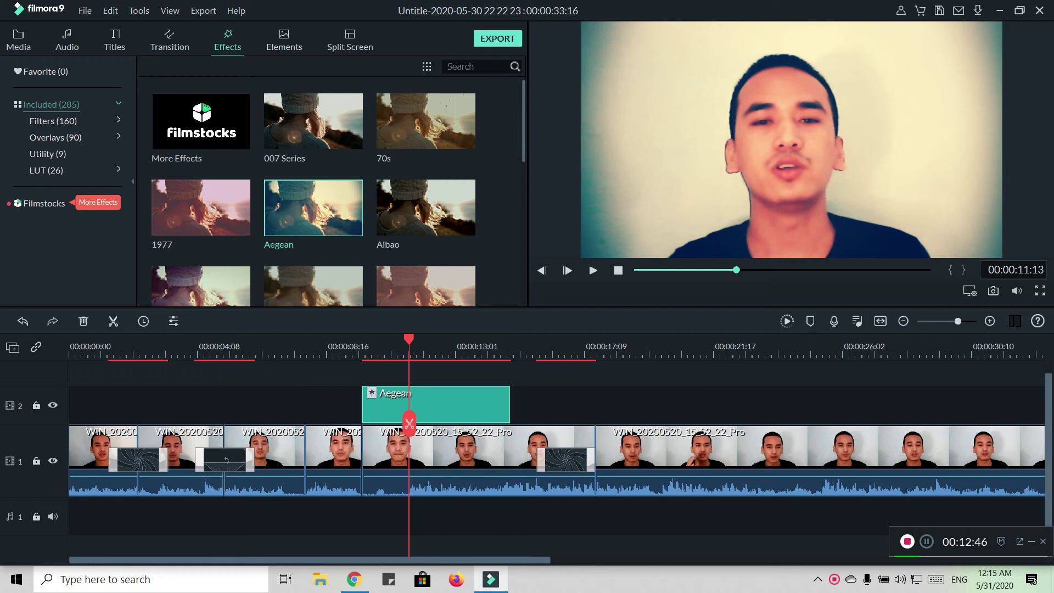
{"action": "mouse_move", "coordinate": [426, 207]}
{"action": "left_click_drag", "start_coordinate": [436, 405], "coordinate": [616, 460]}
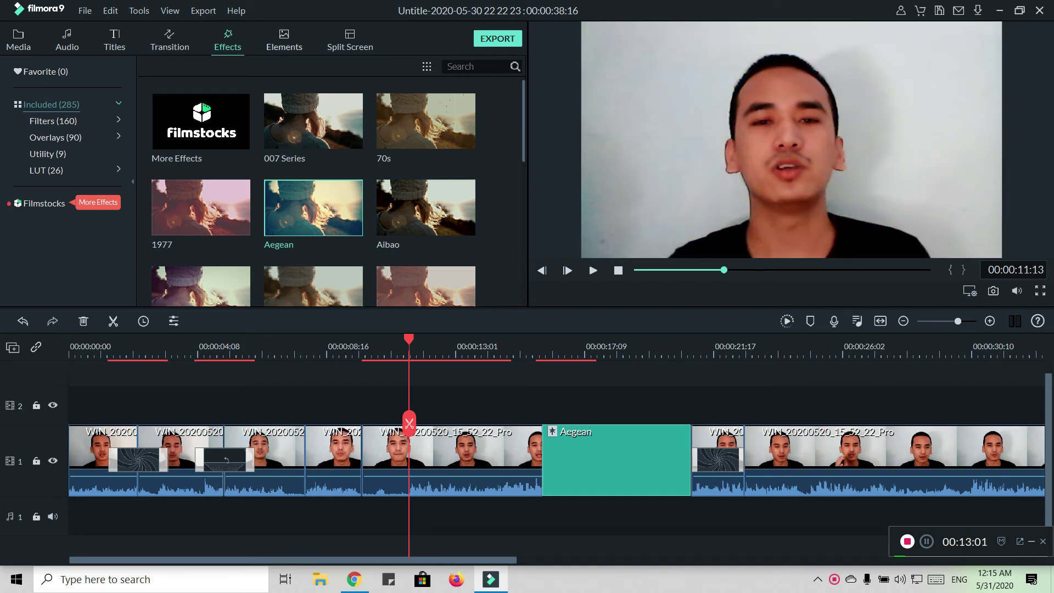
Add Element Love 3 on the second video track at 00:00:11:13 and play back its animation
{"action": "left_click", "coordinate": [283, 40]}
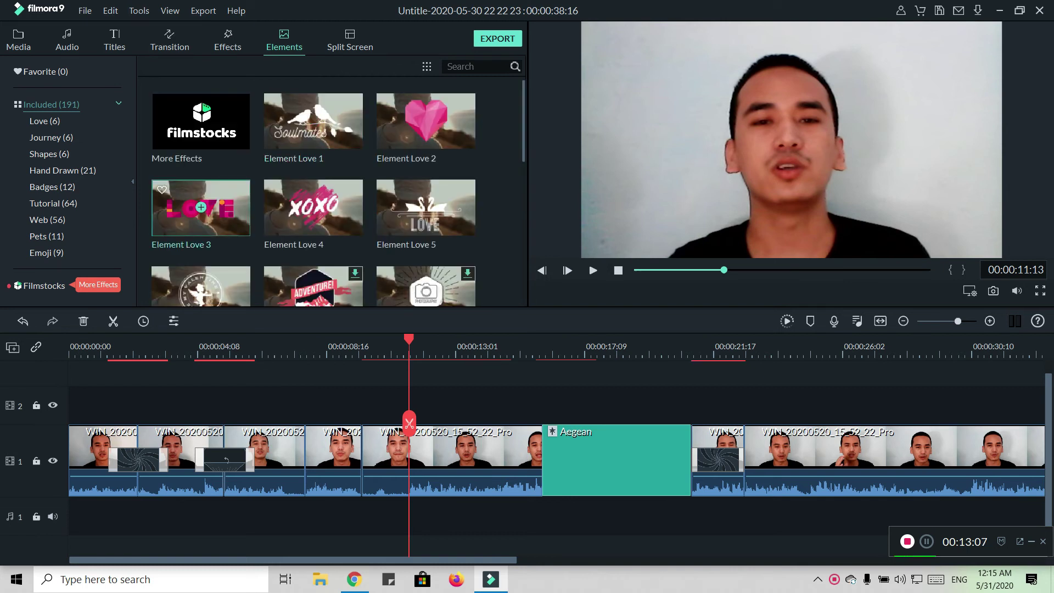
{"action": "left_click", "coordinate": [201, 207]}
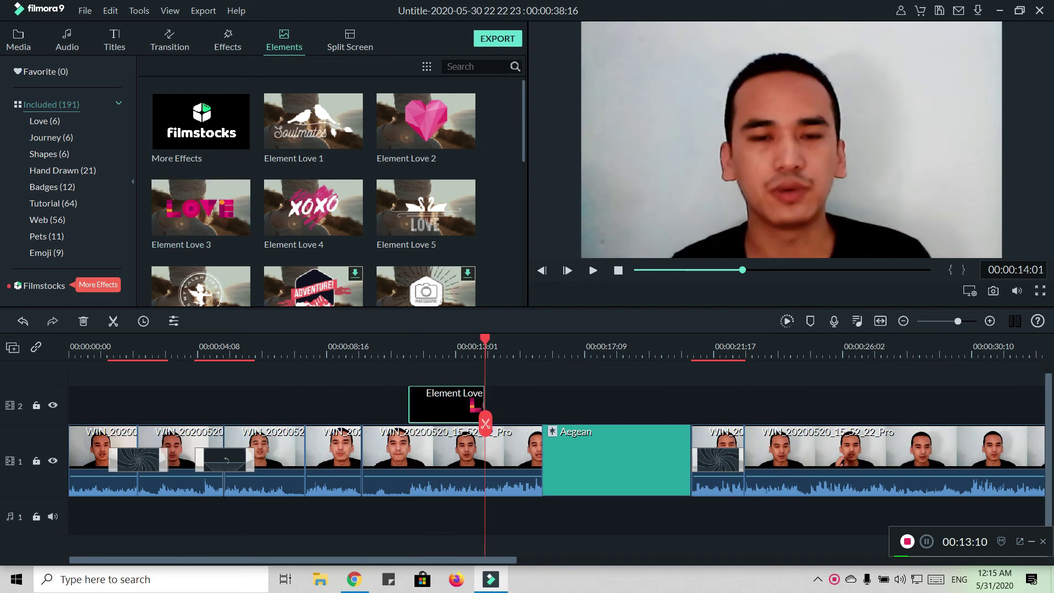
{"action": "left_click", "coordinate": [445, 347]}
{"action": "left_click", "coordinate": [418, 347]}
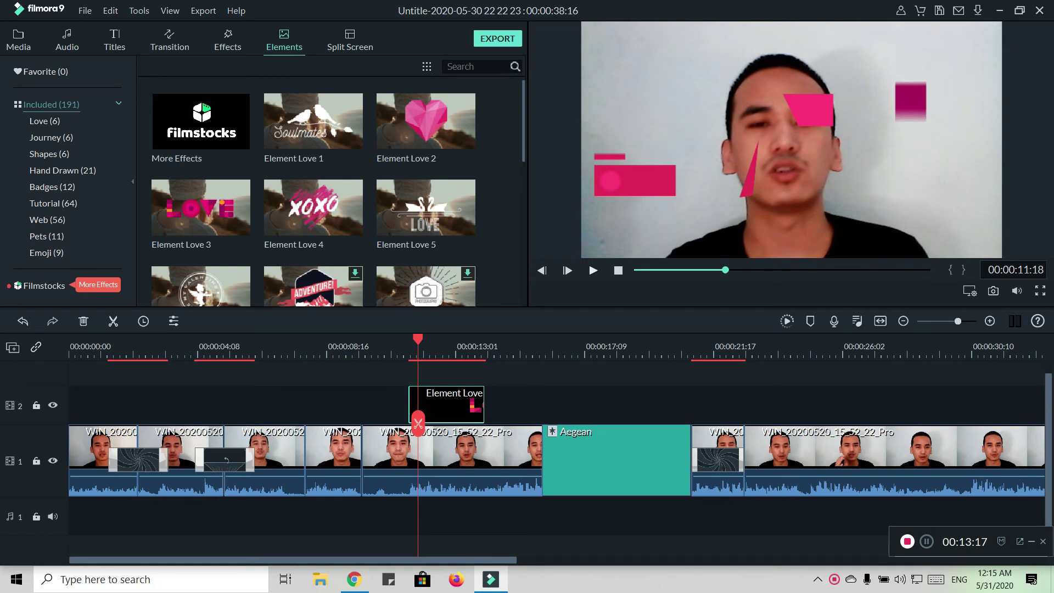
{"action": "key", "text": "space"}
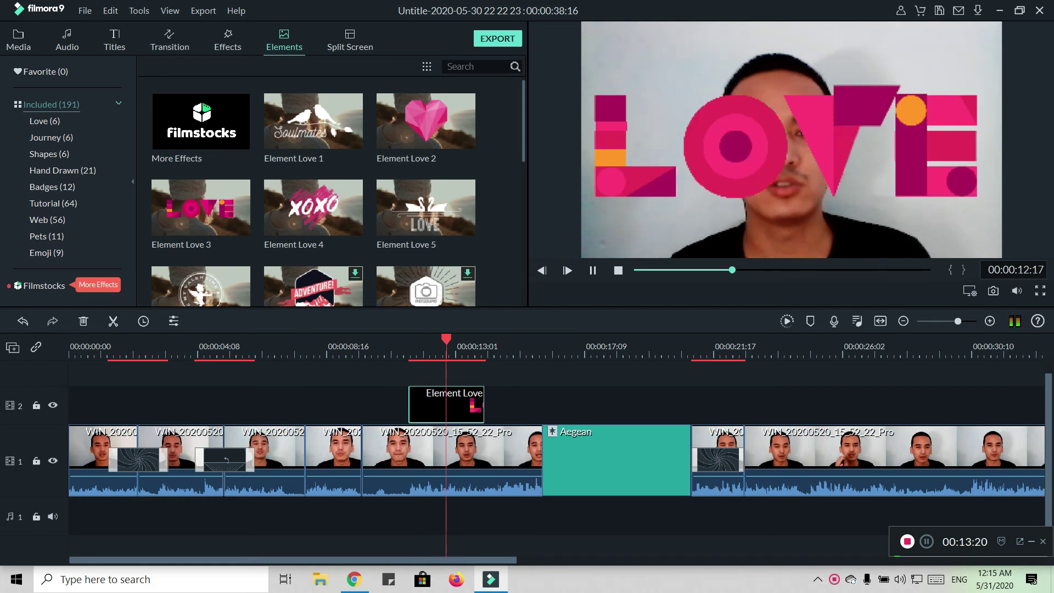
{"action": "key", "text": "space"}
Browse the badge and emoji elements, then delete the Element Love 3 clip from the second video track
{"action": "mouse_move", "coordinate": [312, 207]}
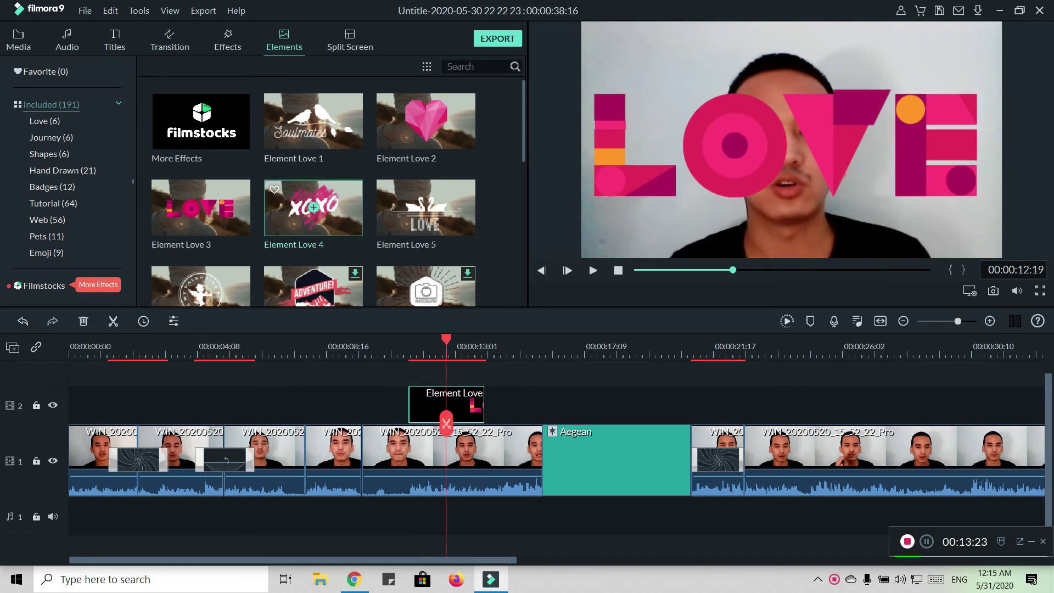
{"action": "scroll", "coordinate": [313, 207], "scroll_direction": "down", "scroll_amount": 3}
{"action": "scroll", "coordinate": [313, 207], "scroll_direction": "up", "scroll_amount": 3}
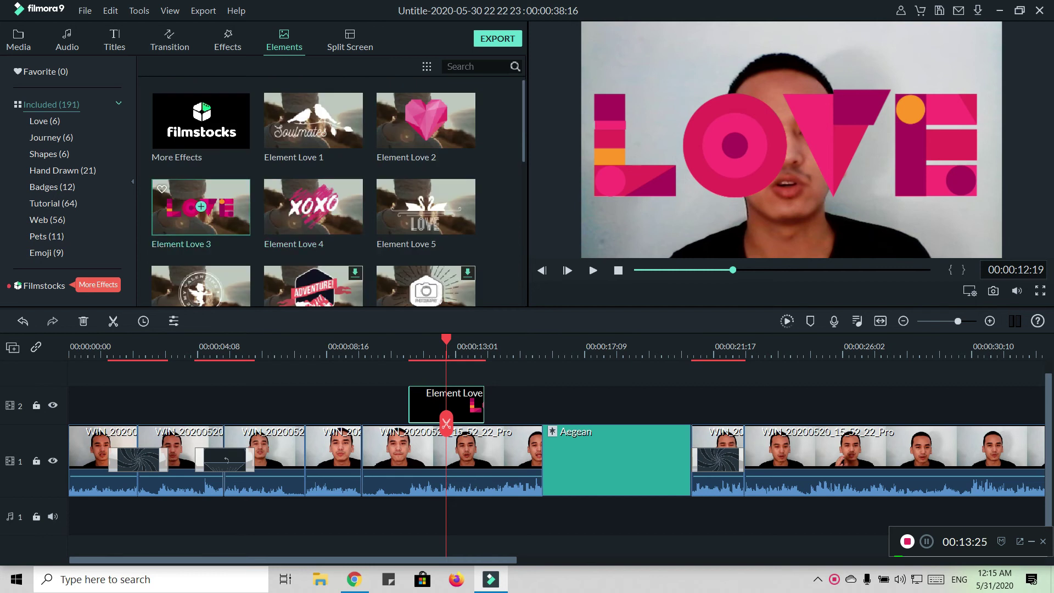
{"action": "scroll", "coordinate": [313, 209], "scroll_direction": "down", "scroll_amount": 5}
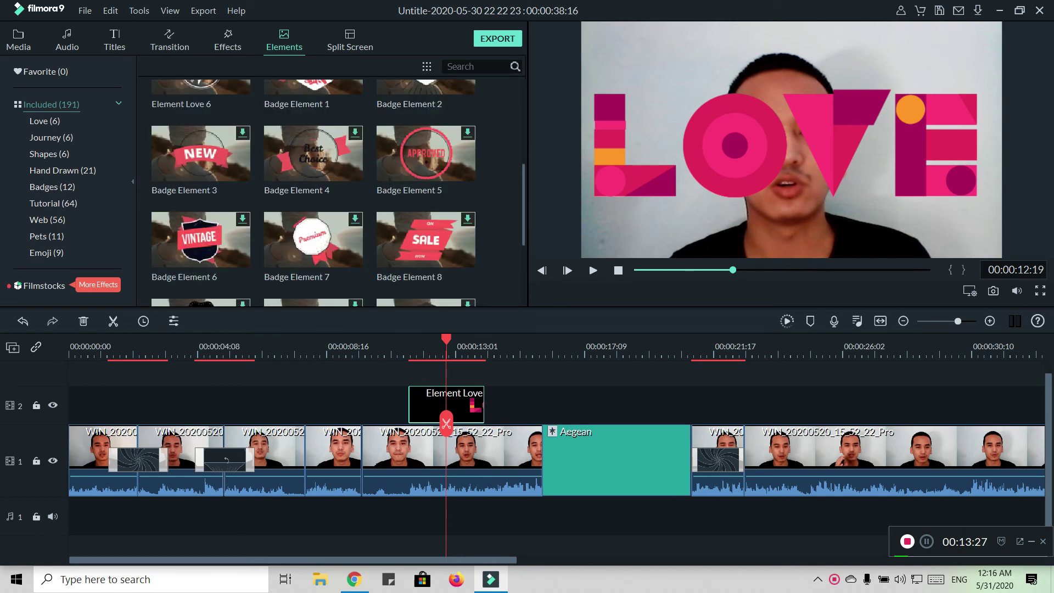
{"action": "scroll", "coordinate": [313, 209], "scroll_direction": "down", "scroll_amount": 3}
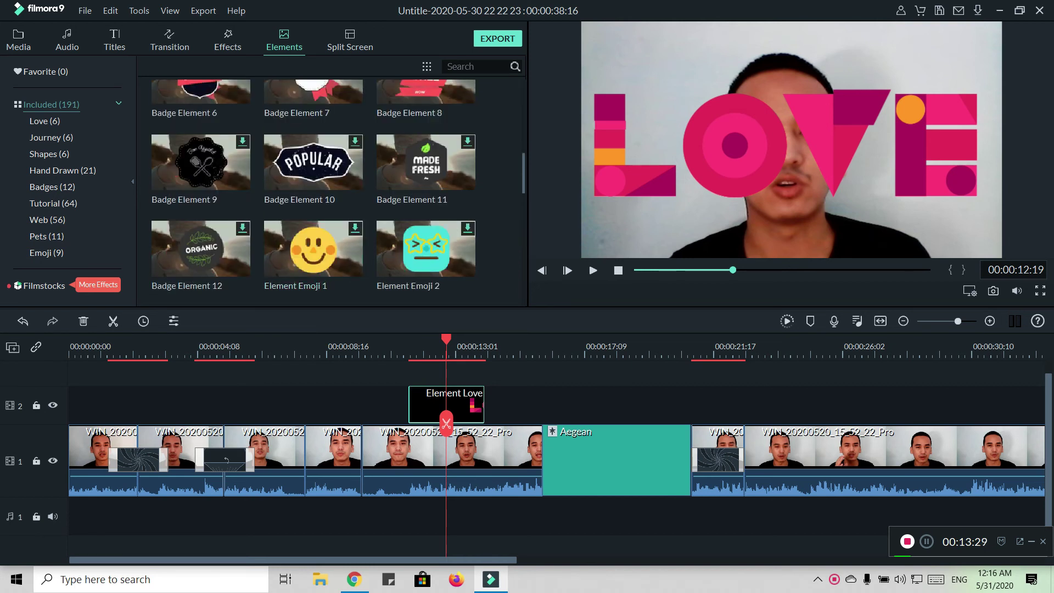
{"action": "right_click", "coordinate": [427, 407]}
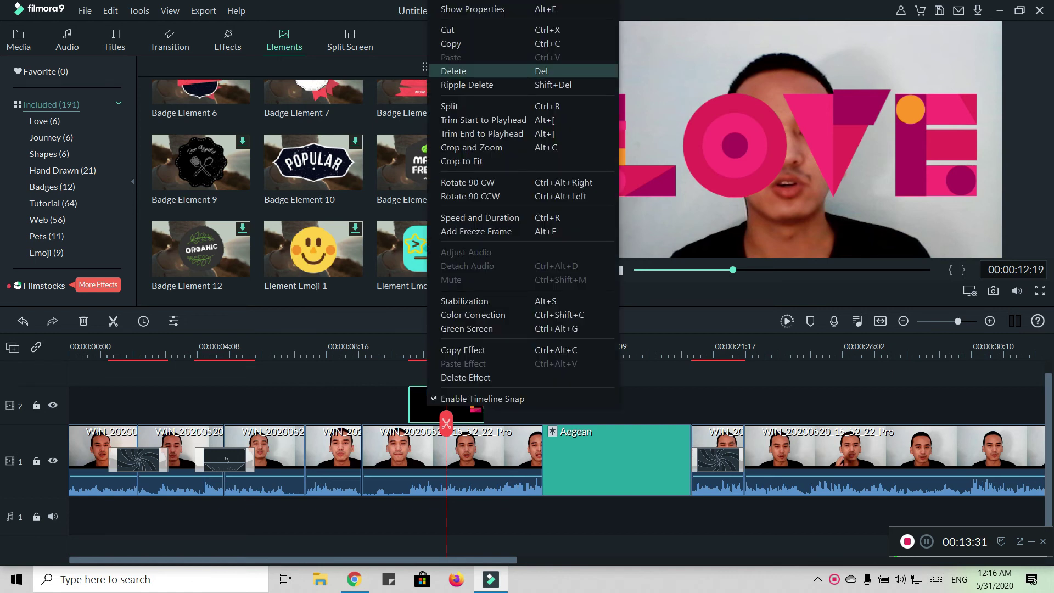
{"action": "left_click", "coordinate": [453, 71]}
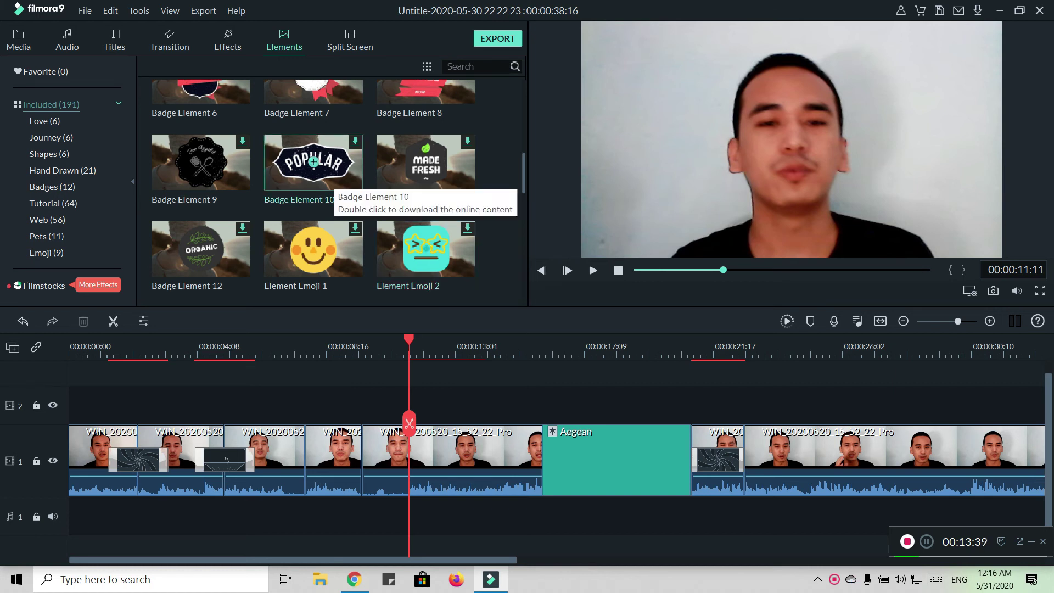
Browse the element categories through to Tutorial, add Tutorial Element Black 5 at 00:00:11:11 and place the playhead at 00:00:13:01
{"action": "scroll", "coordinate": [313, 161], "scroll_direction": "up", "scroll_amount": 3}
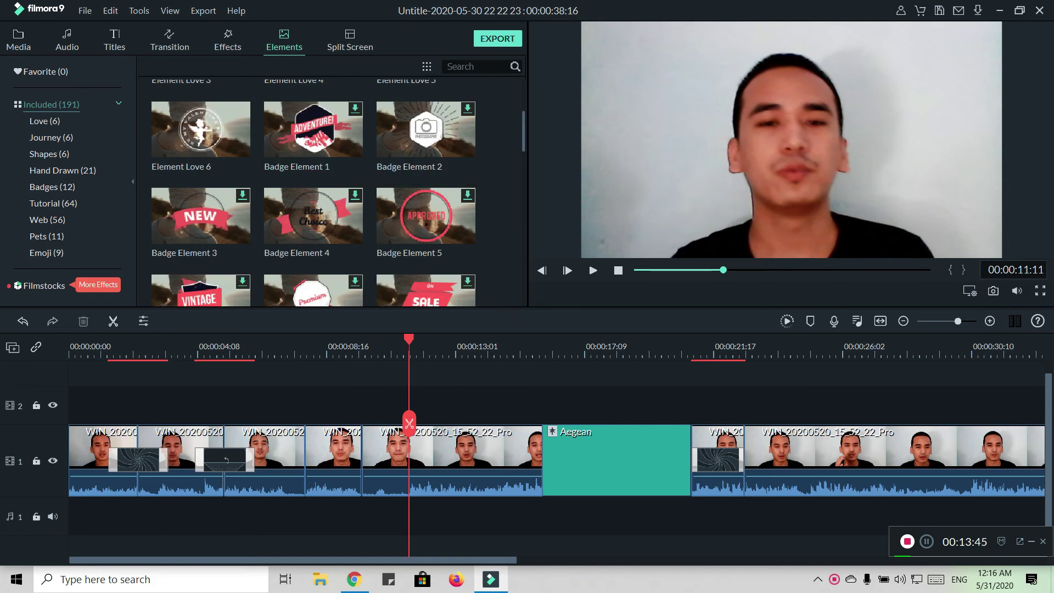
{"action": "left_click", "coordinate": [44, 121]}
{"action": "left_click", "coordinate": [50, 137]}
{"action": "left_click", "coordinate": [48, 154]}
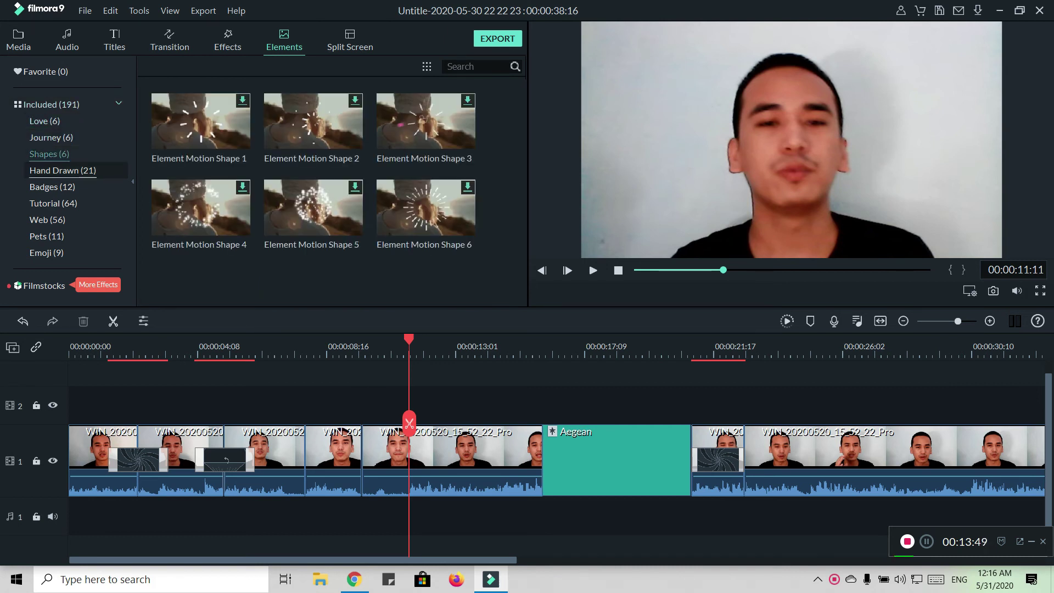
{"action": "left_click", "coordinate": [62, 170]}
{"action": "left_click", "coordinate": [52, 187]}
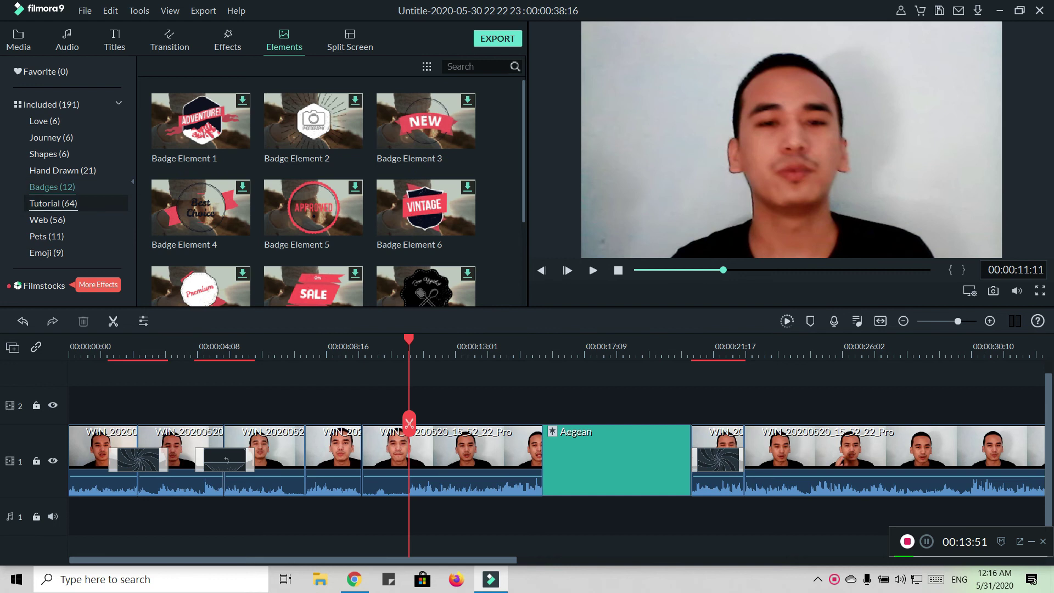
{"action": "left_click", "coordinate": [53, 203]}
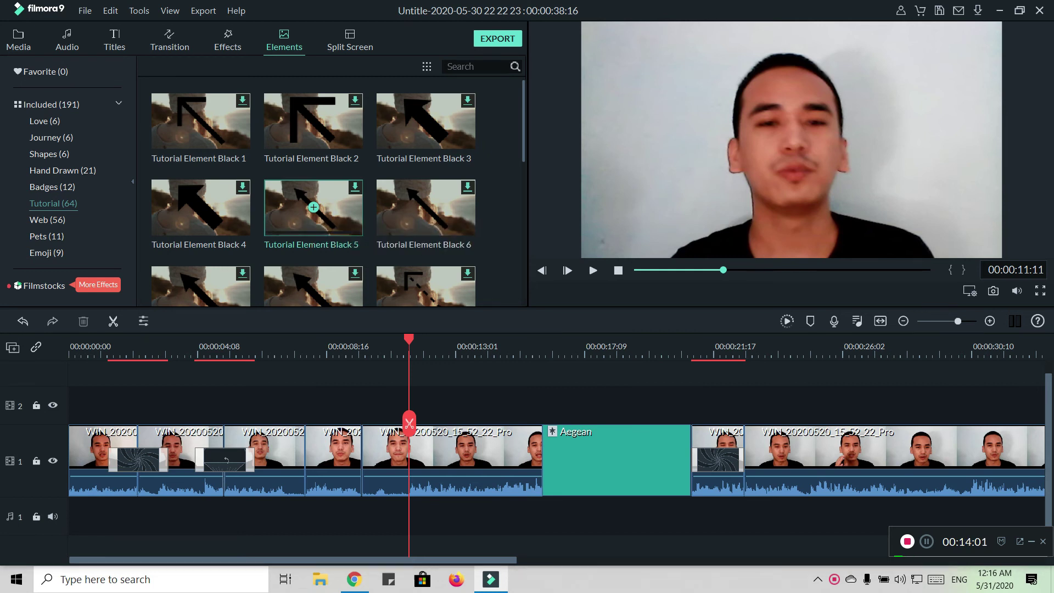
{"action": "left_click", "coordinate": [313, 207]}
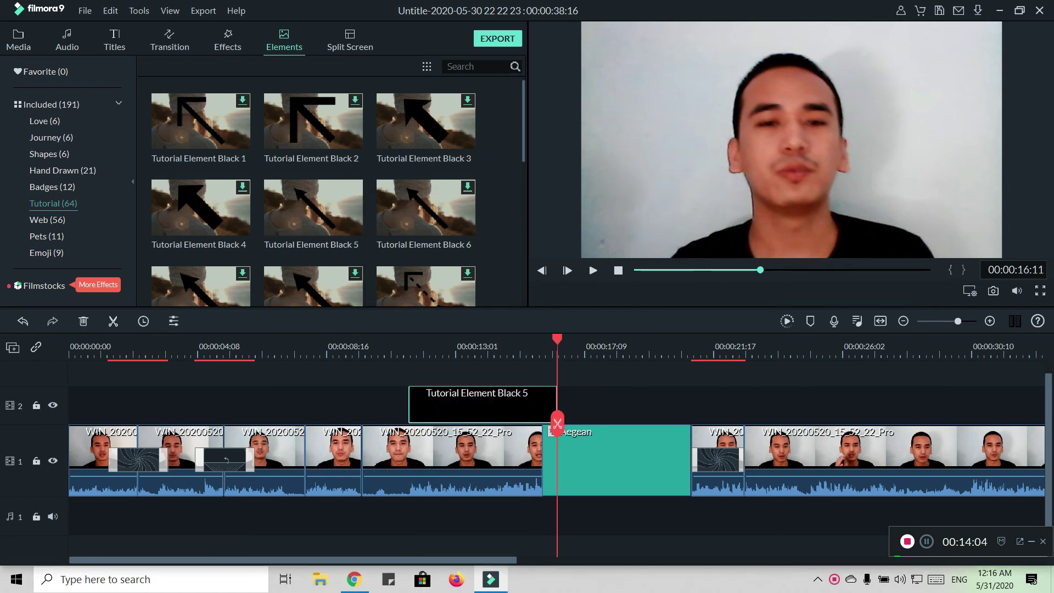
{"action": "left_click", "coordinate": [438, 351]}
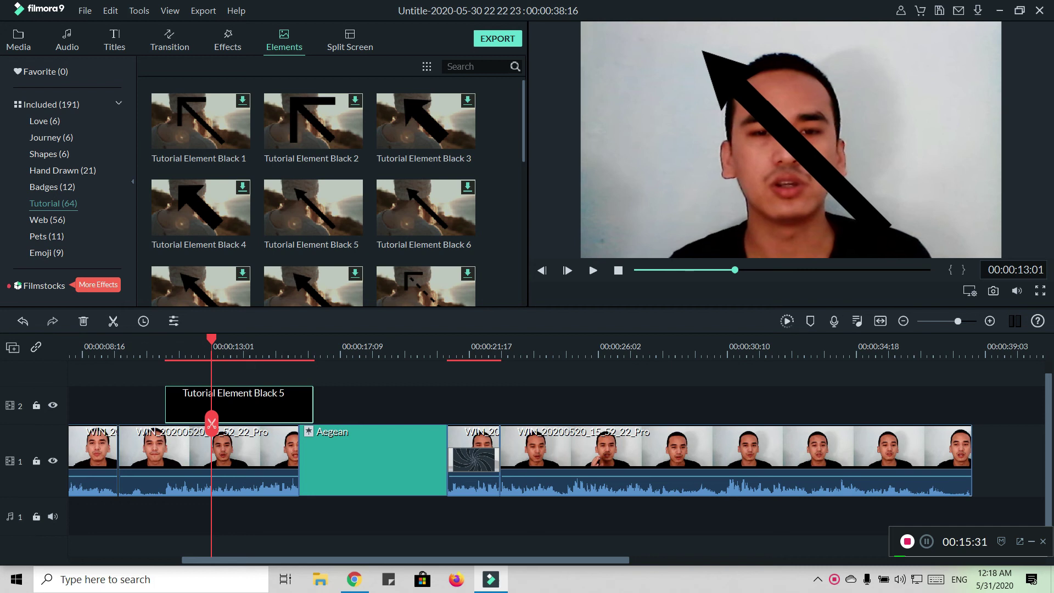
Scale the arrow element to 46.90% and position it beside the face at X 179.2, Y -57.6
{"action": "key", "text": "alt+e"}
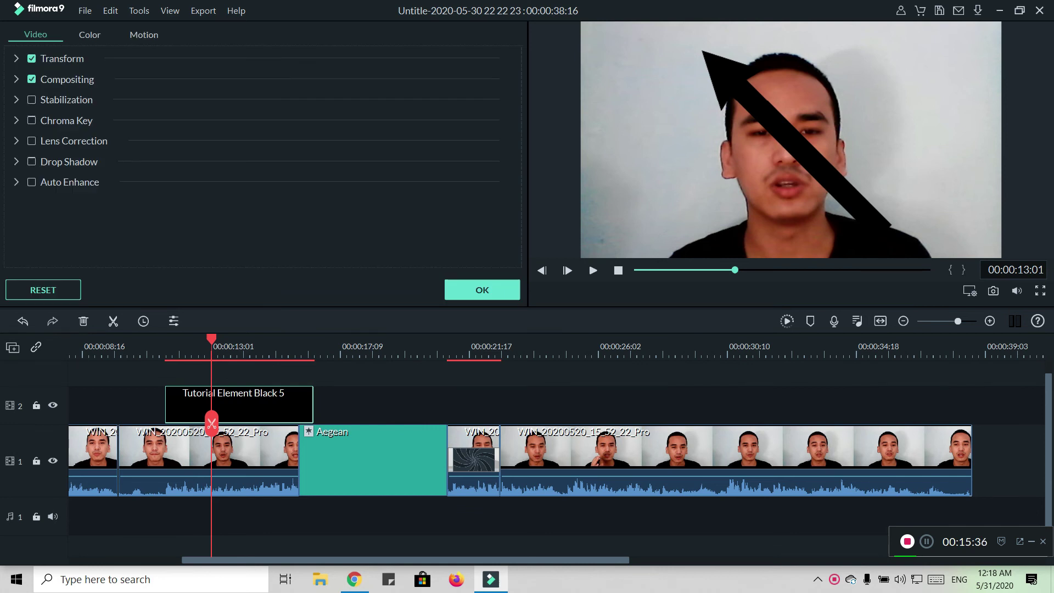
{"action": "left_click_drag", "start_coordinate": [790, 139], "coordinate": [761, 176]}
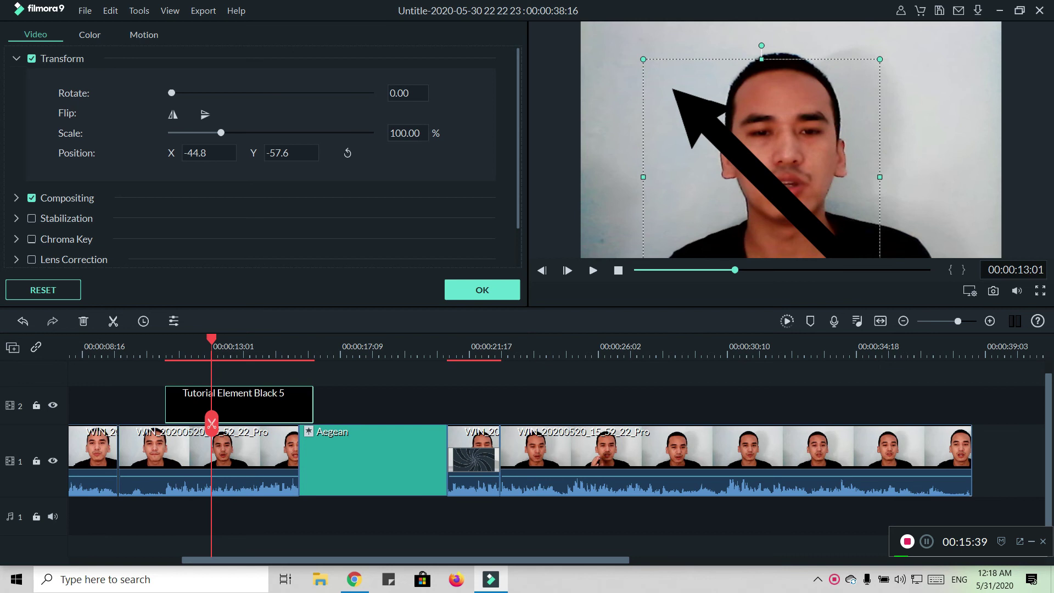
{"action": "left_click_drag", "start_coordinate": [221, 133], "coordinate": [195, 133]}
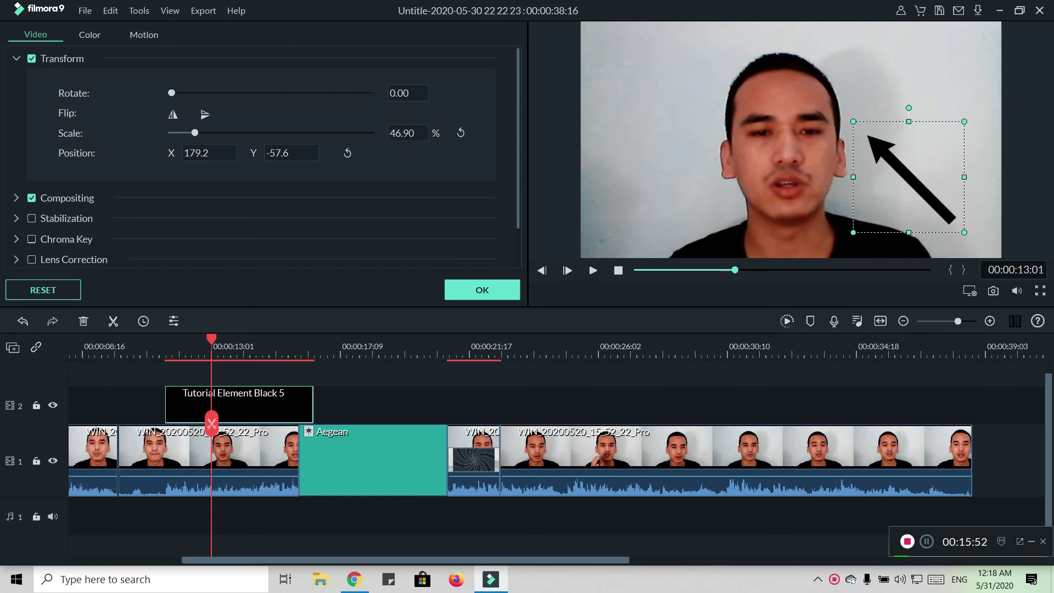
Set the arrow's color enhancement value to 26.21 and open its motion animation presets
{"action": "scroll", "coordinate": [260, 165], "scroll_direction": "down", "scroll_amount": 1}
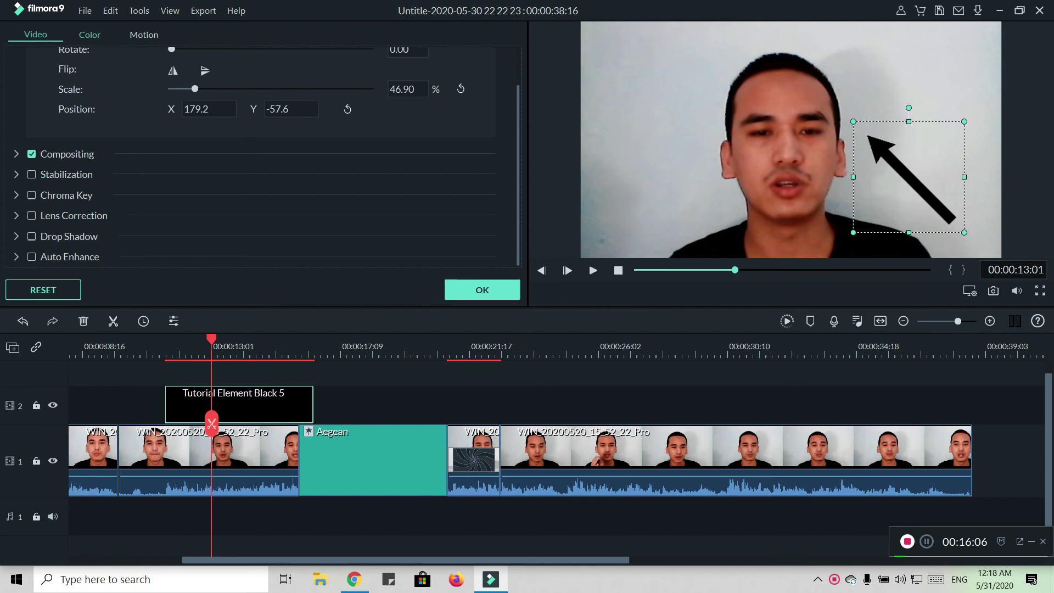
{"action": "left_click", "coordinate": [89, 34]}
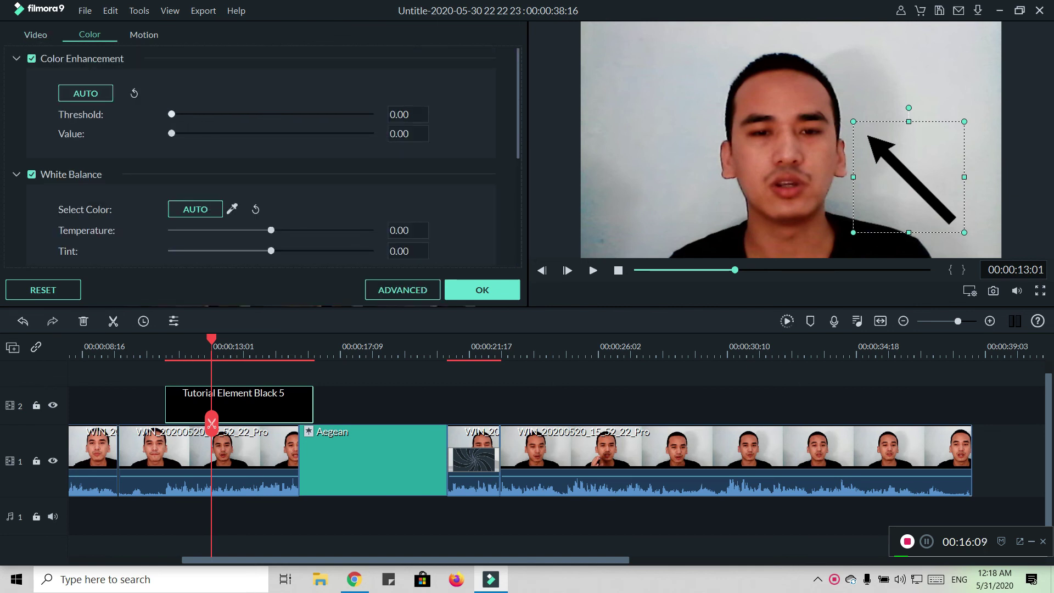
{"action": "left_click_drag", "start_coordinate": [172, 113], "coordinate": [219, 113]}
{"action": "left_click", "coordinate": [223, 134]}
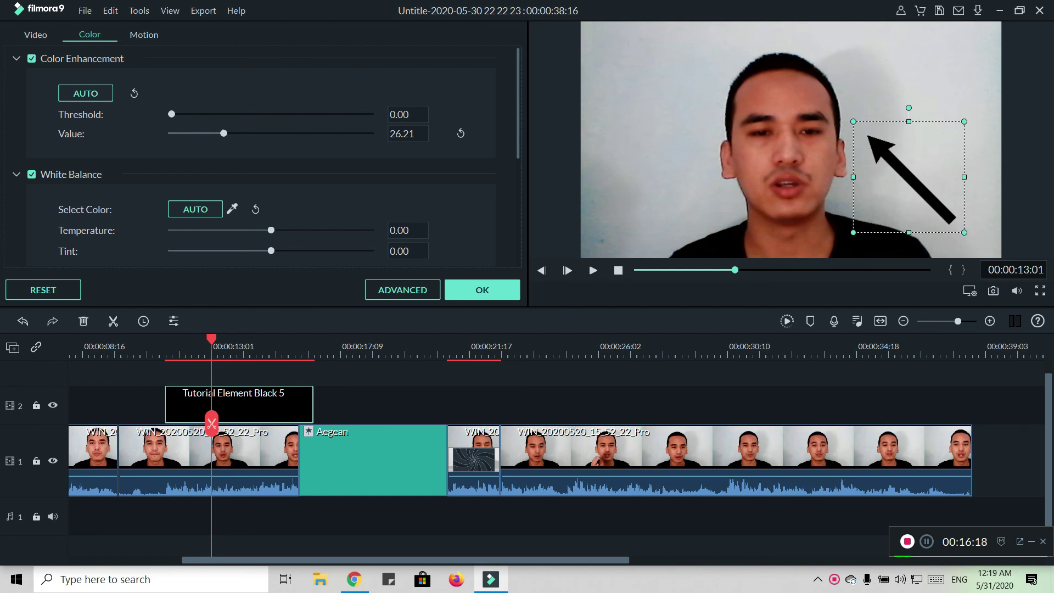
{"action": "left_click", "coordinate": [144, 34]}
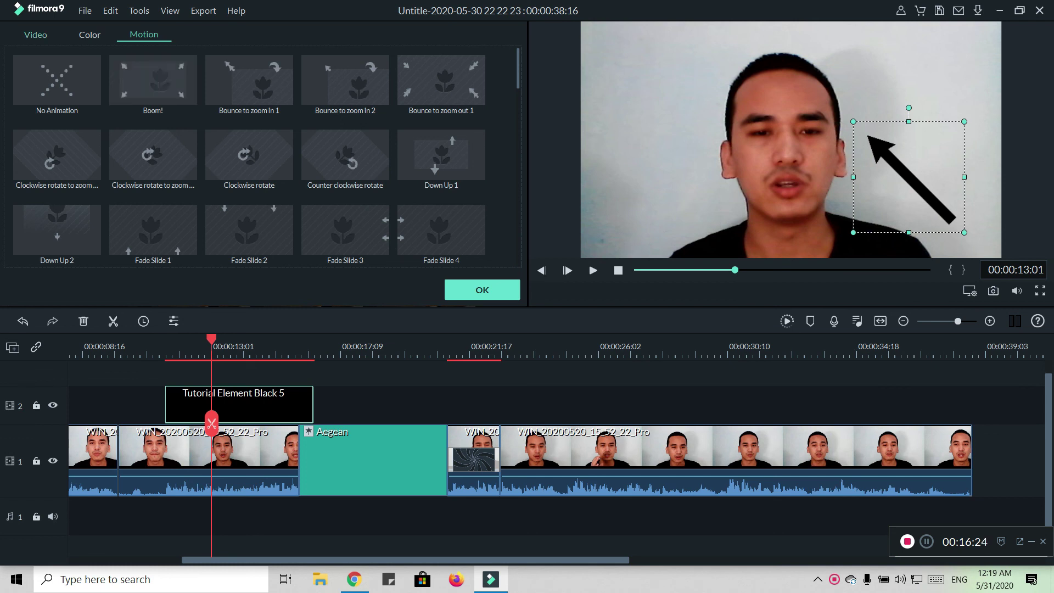
Delete the Tutorial Element Black 5 arrow clip from the second video track
{"action": "right_click", "coordinate": [268, 408]}
{"action": "left_click", "coordinate": [297, 70]}
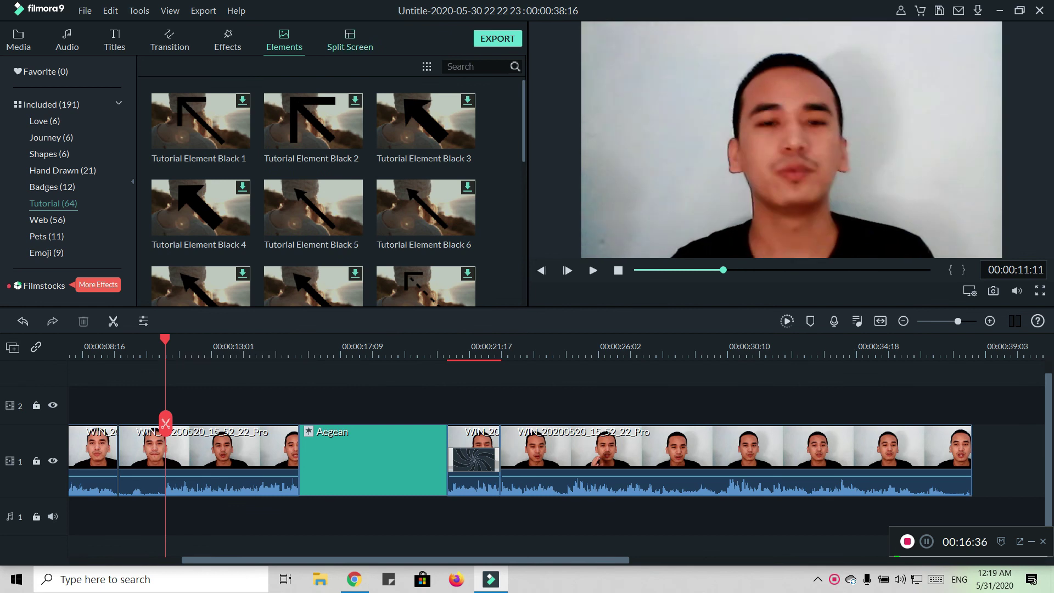
Browse the included split screen templates and preview the two-pane Split Screen 1 layout
{"action": "left_click", "coordinate": [350, 40]}
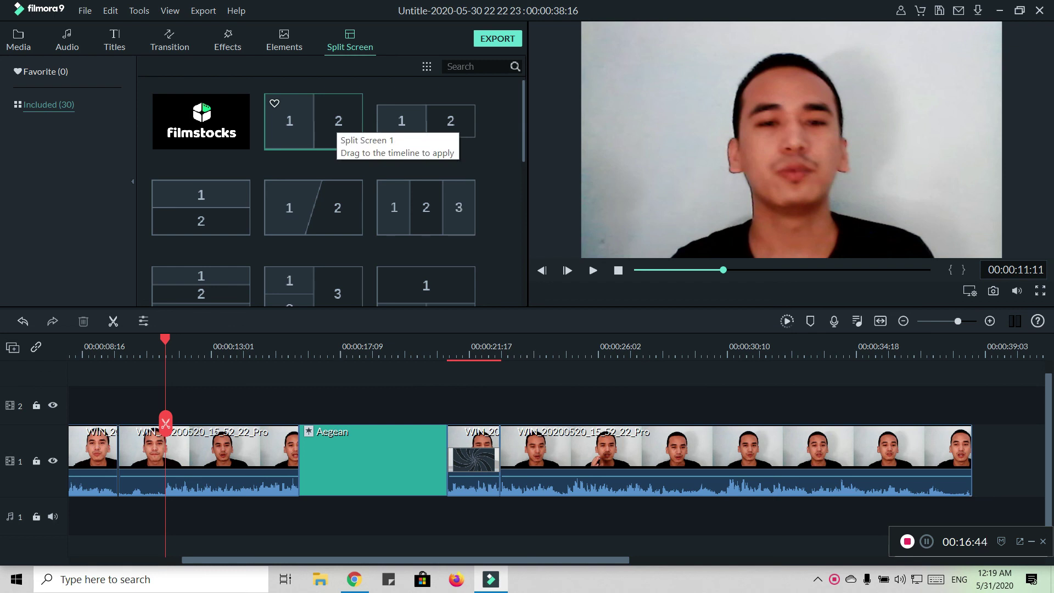
{"action": "scroll", "coordinate": [329, 220], "scroll_direction": "down", "scroll_amount": 4}
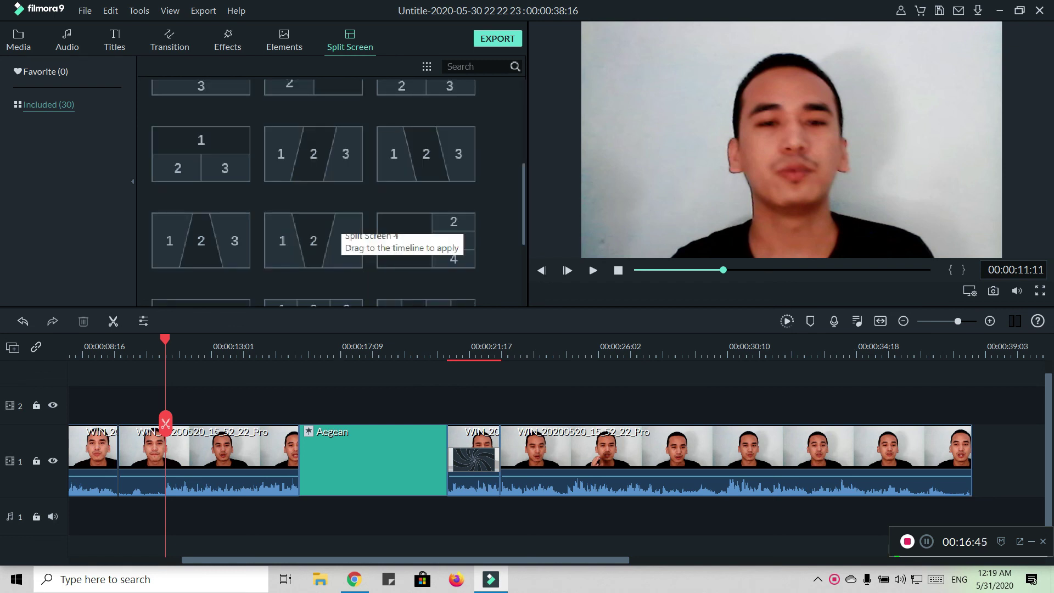
{"action": "scroll", "coordinate": [330, 264], "scroll_direction": "down", "scroll_amount": 3}
{"action": "scroll", "coordinate": [247, 247], "scroll_direction": "down", "scroll_amount": 2}
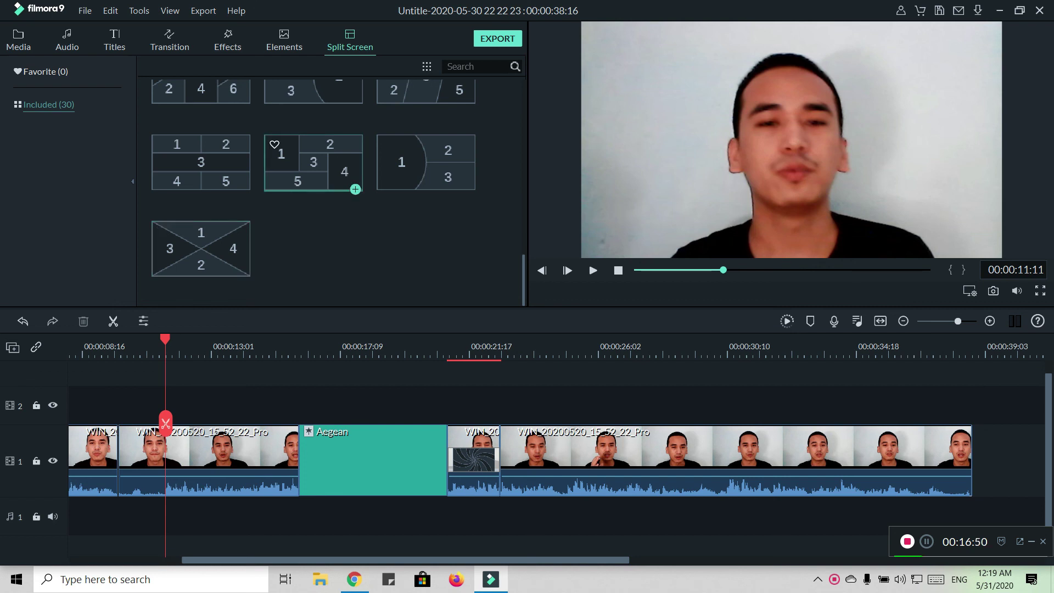
{"action": "scroll", "coordinate": [313, 165], "scroll_direction": "up", "scroll_amount": 8}
{"action": "scroll", "coordinate": [313, 192], "scroll_direction": "up", "scroll_amount": 1}
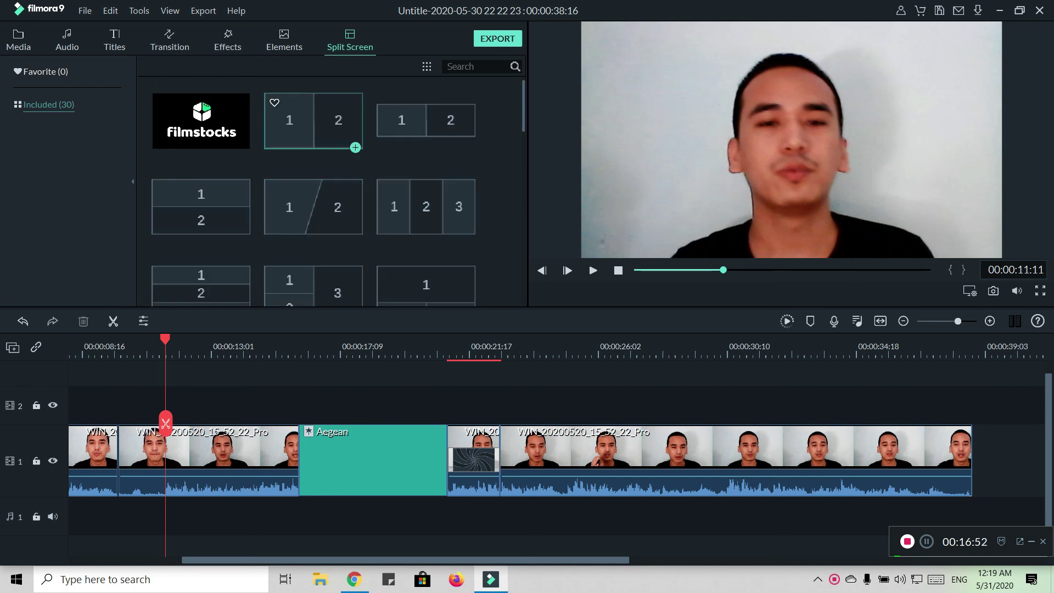
{"action": "double_click", "coordinate": [313, 120]}
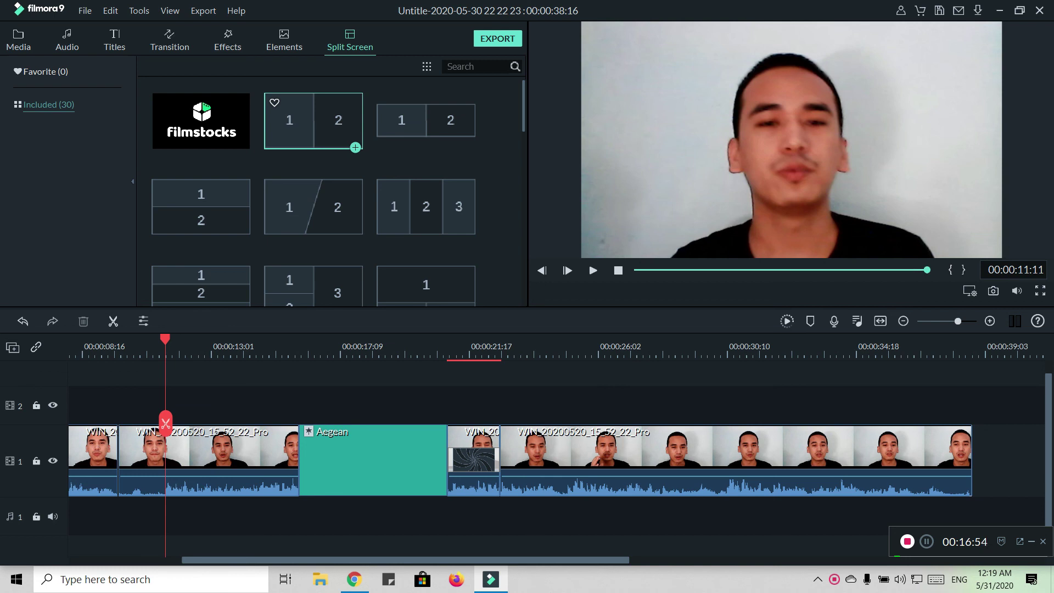
{"action": "left_click", "coordinate": [313, 121]}
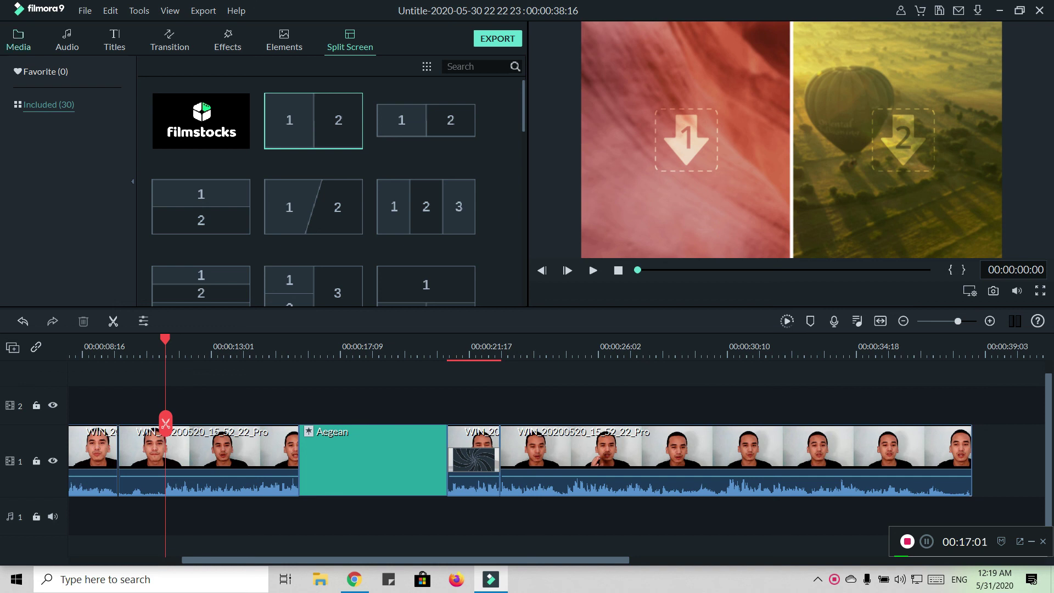
Return to the project's media folder and examine the available recording options without starting a recording
{"action": "left_click", "coordinate": [18, 40]}
{"action": "mouse_move", "coordinate": [201, 120]}
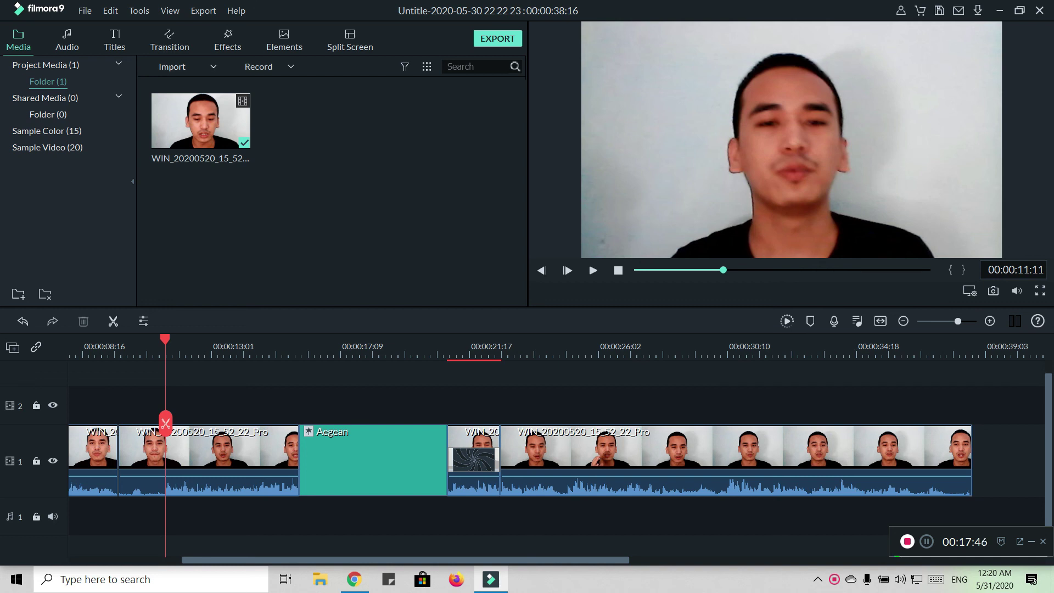
{"action": "left_click", "coordinate": [268, 67]}
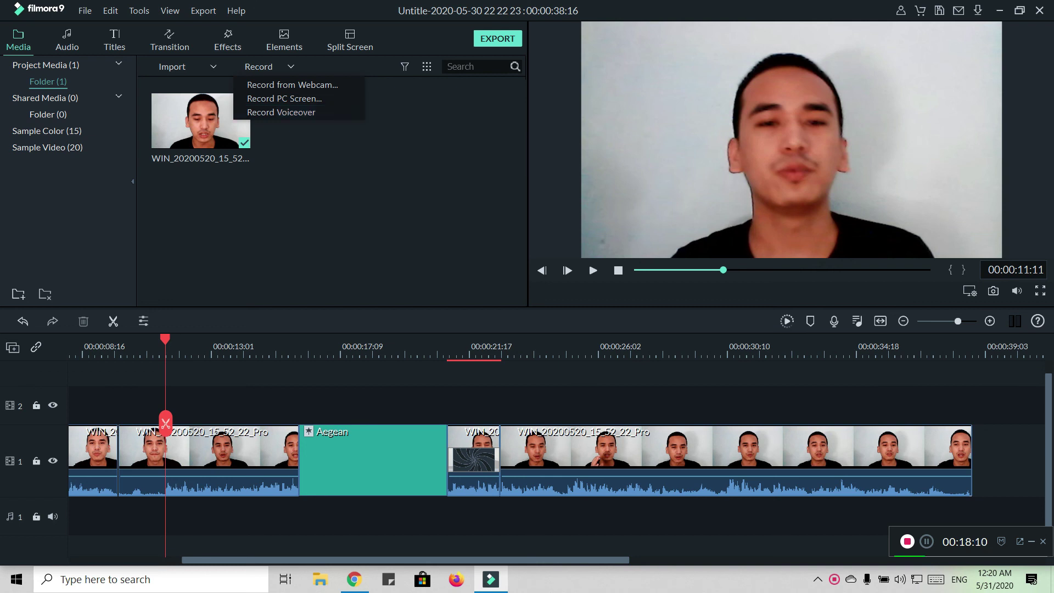
{"action": "key", "text": "Escape"}
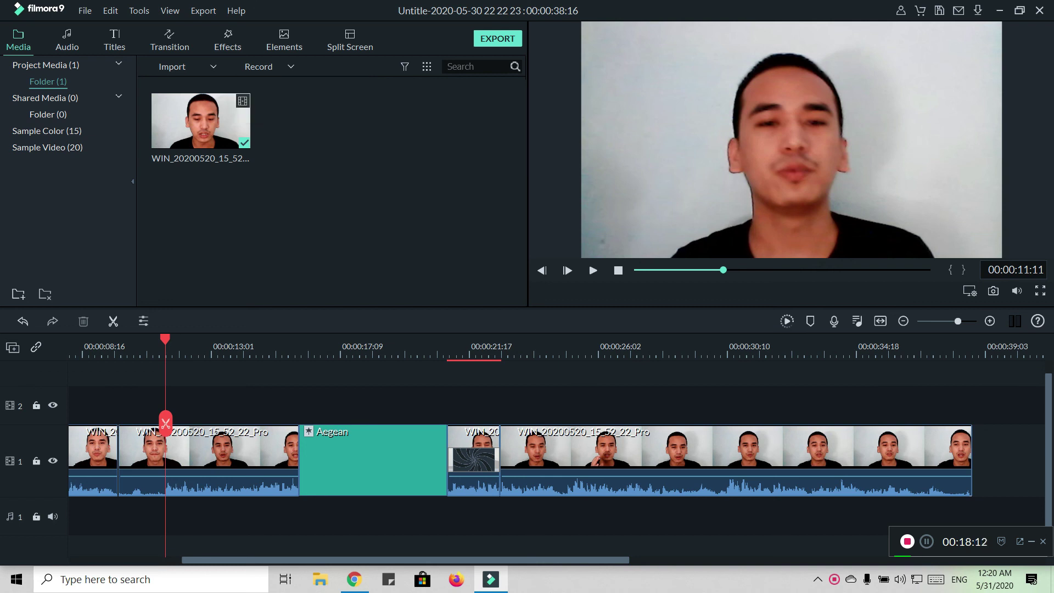